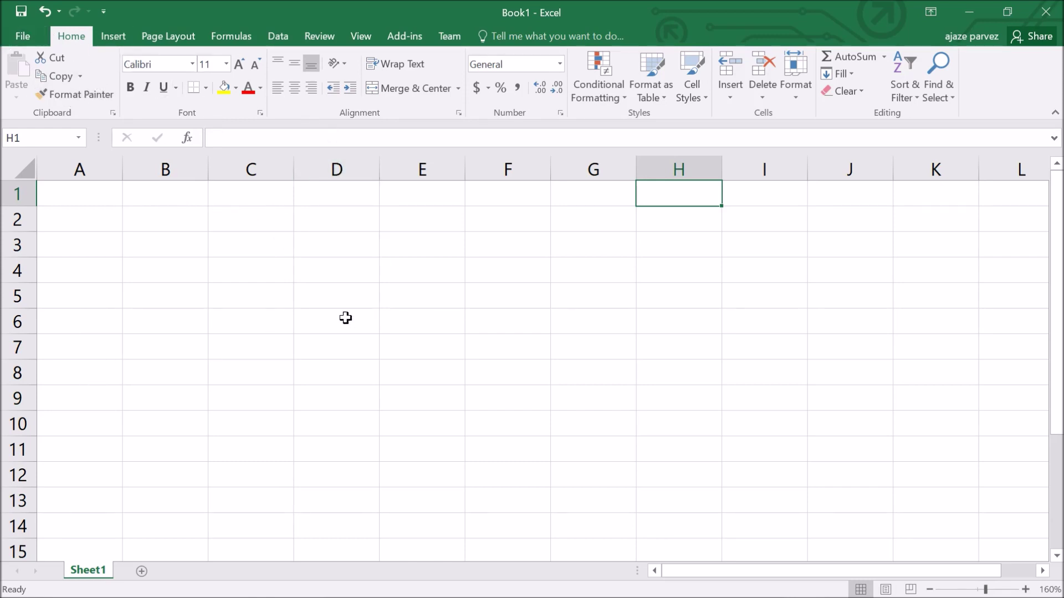
pyautogui.keyDown('ctrl'); pyautogui.scroll(-10, 380, 264); pyautogui.keyUp('ctrl')
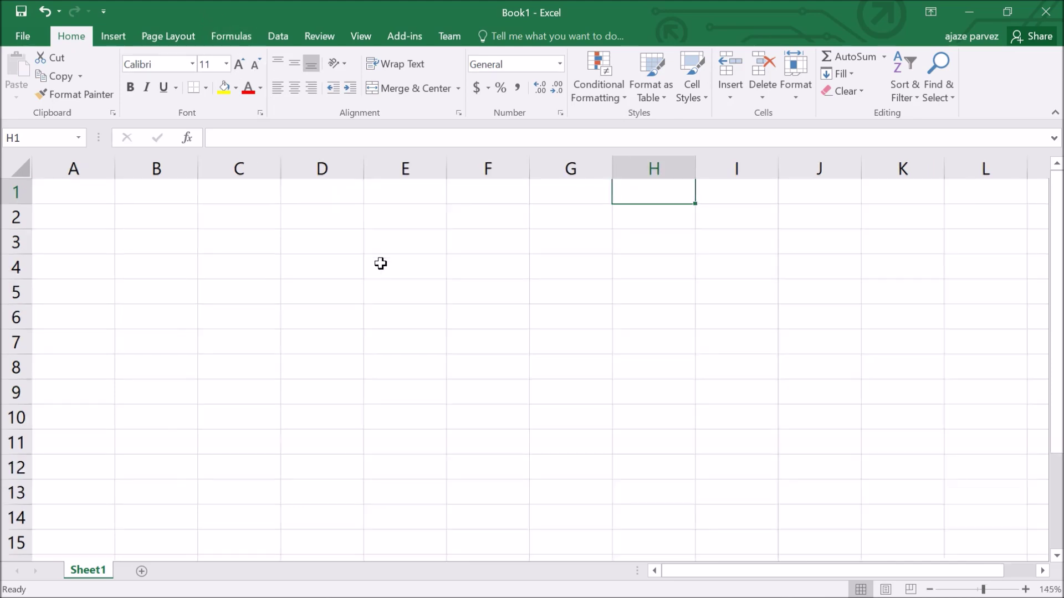
pyautogui.keyDown('ctrl'); pyautogui.scroll(6, 380, 266); pyautogui.keyUp('ctrl')
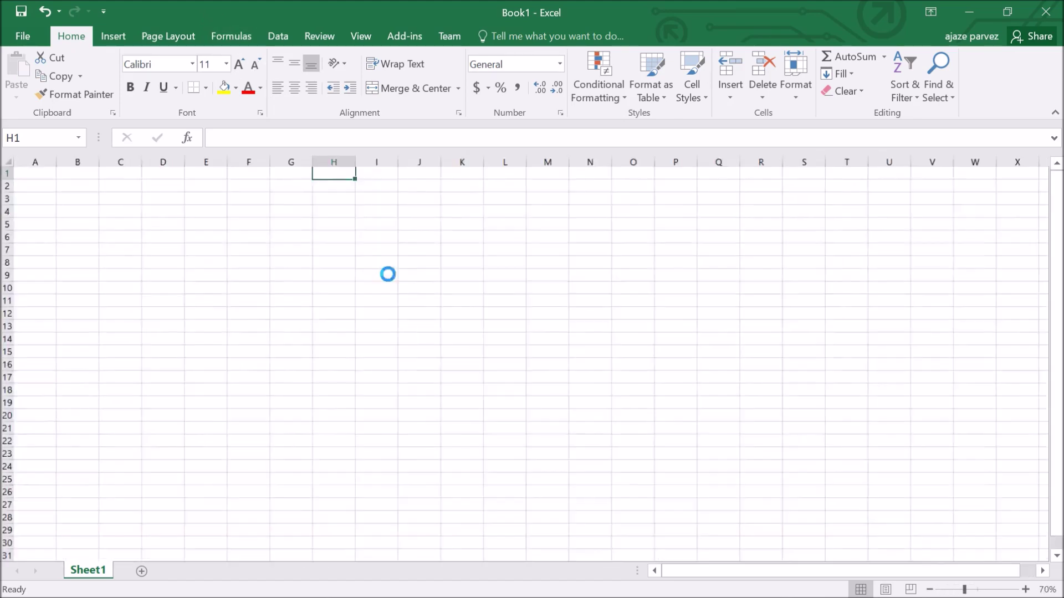
pyautogui.keyDown('ctrl'); pyautogui.scroll(-6, 382, 269); pyautogui.keyUp('ctrl')
pyautogui.keyDown('ctrl'); pyautogui.scroll(8, 378, 264); pyautogui.keyUp('ctrl')
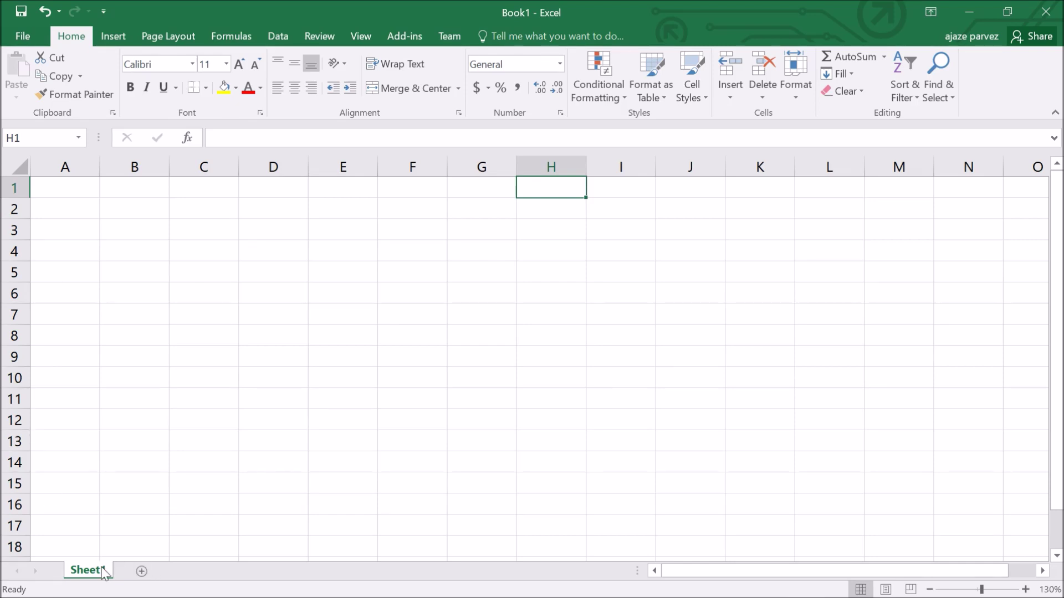
# Add a second worksheet to the workbook, and return to Sheet1 with cell A1 selected.
pyautogui.click(142, 571)
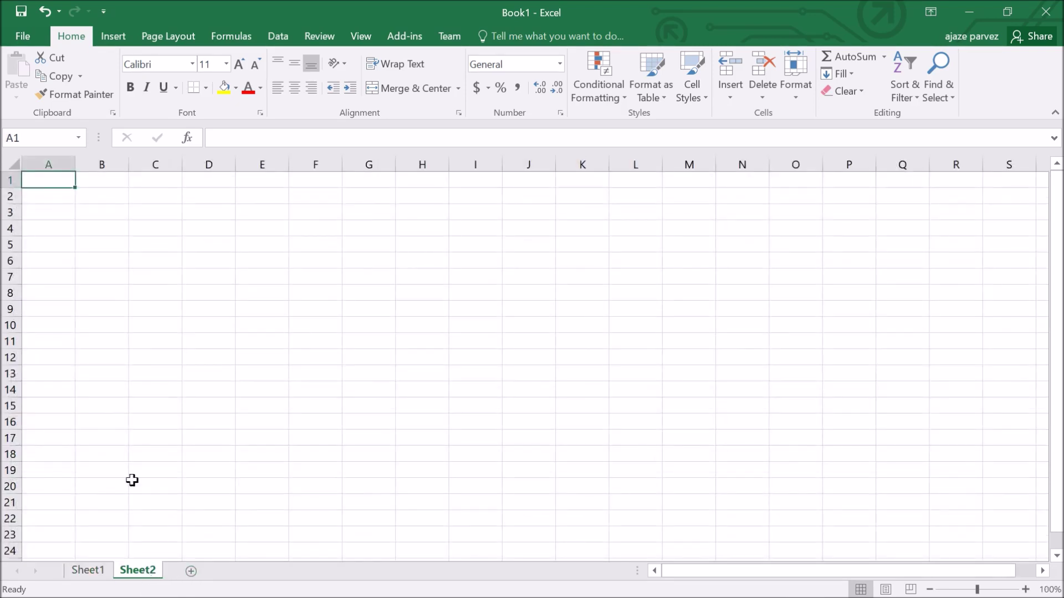
pyautogui.click(88, 570)
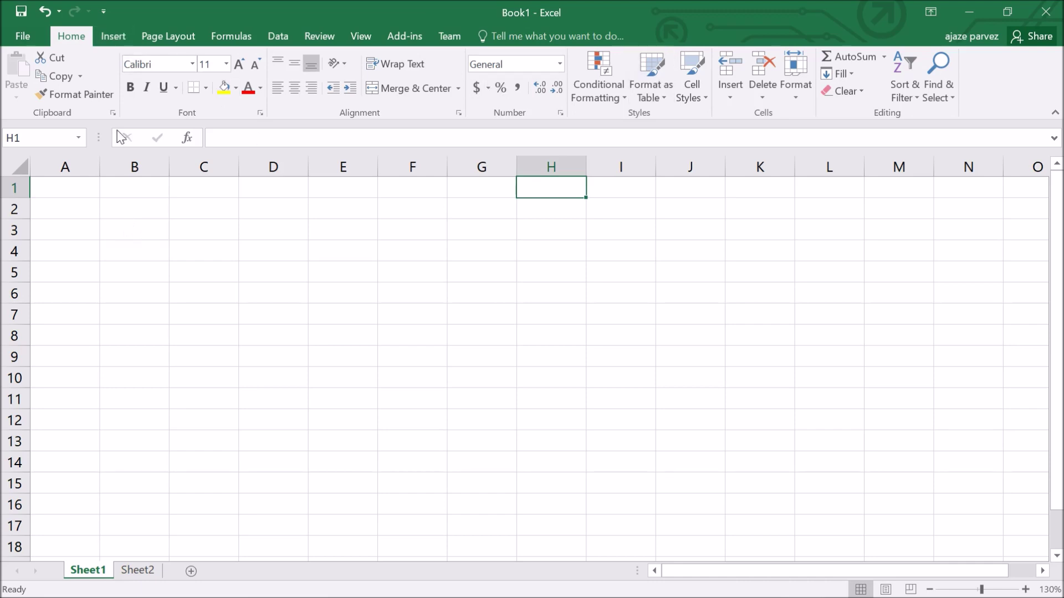
pyautogui.click(84, 189)
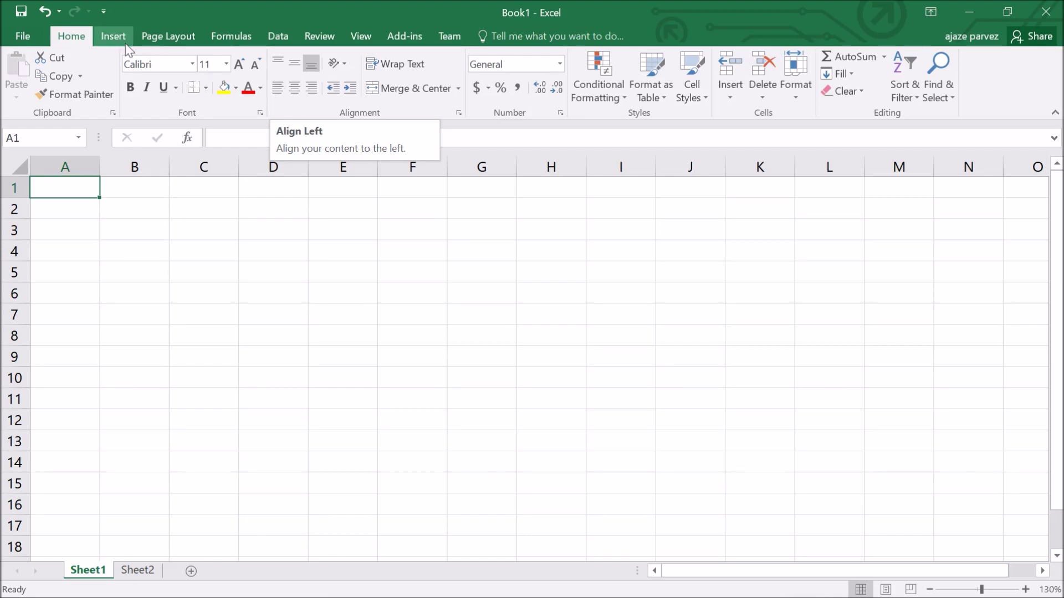
# Look over the available page layout, insert and formula commands.
pyautogui.click(168, 36)
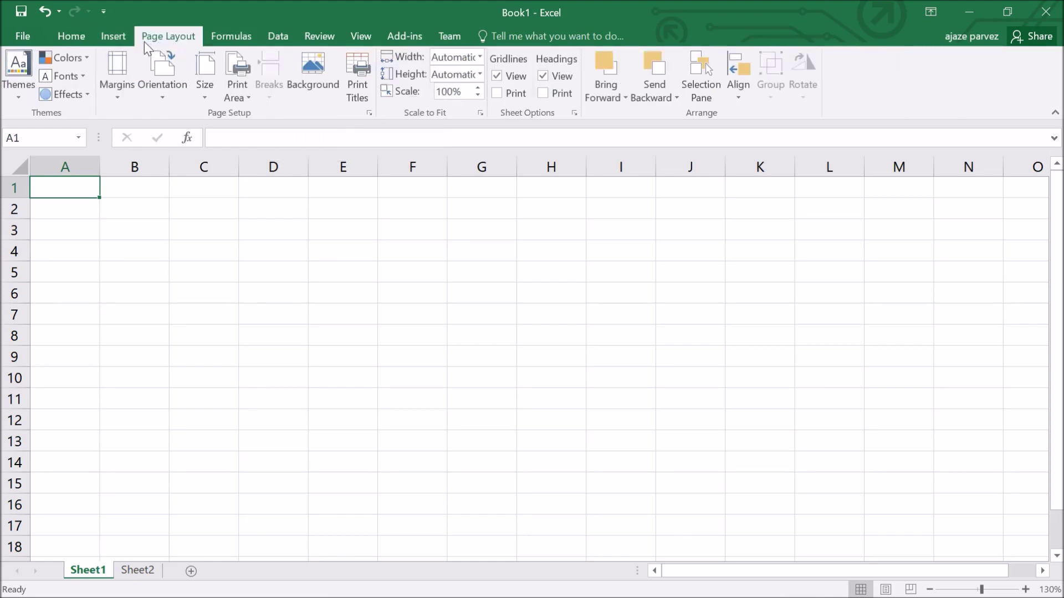
pyautogui.click(112, 36)
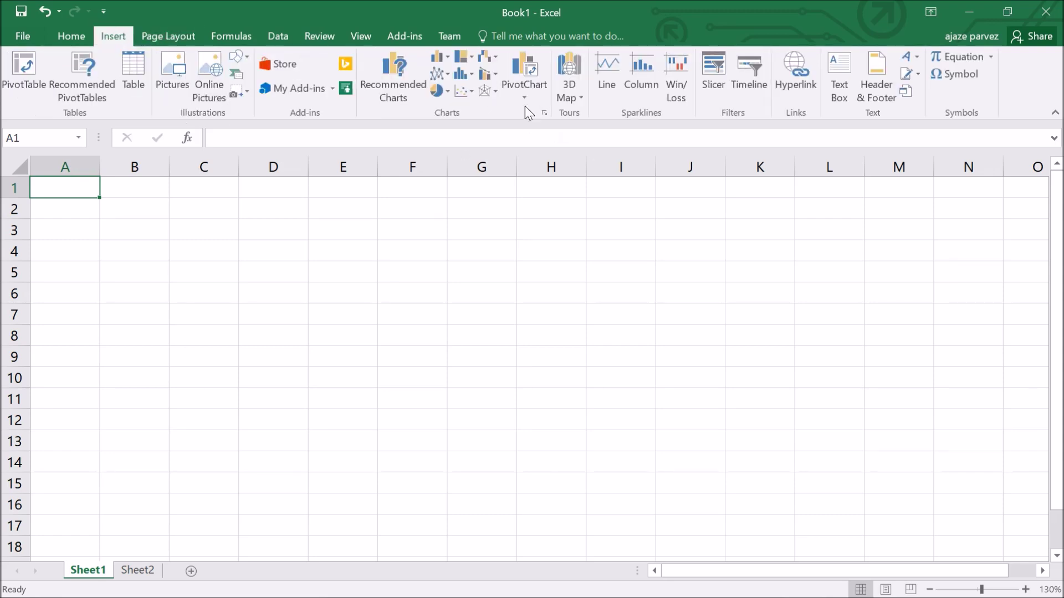
pyautogui.click(223, 37)
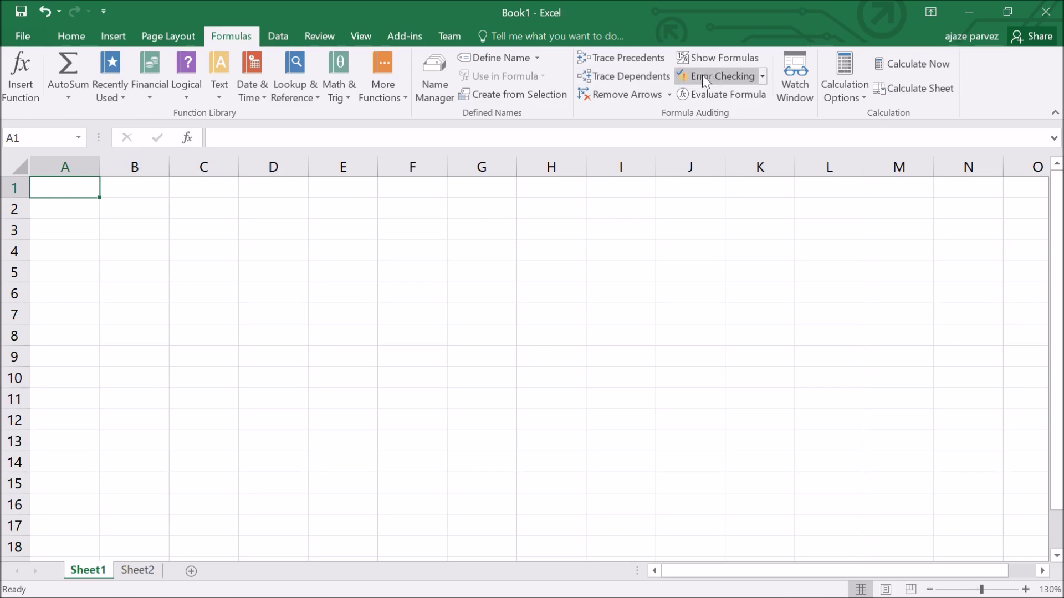
# Browse the recently used functions that can be inserted in cell A1 and read the description of COUNT.
pyautogui.click(21, 90)
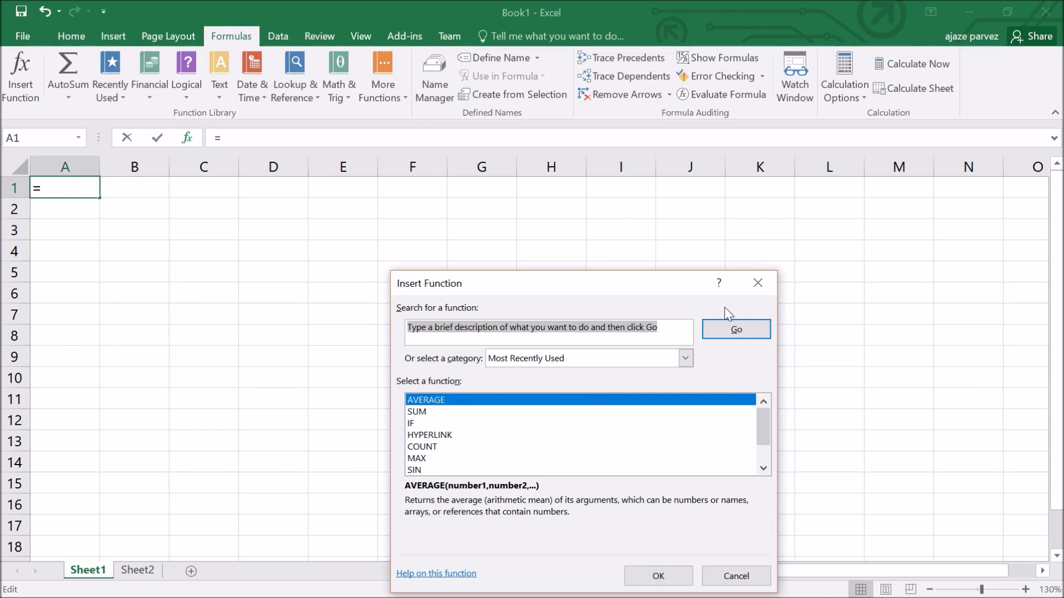
pyautogui.click(758, 283)
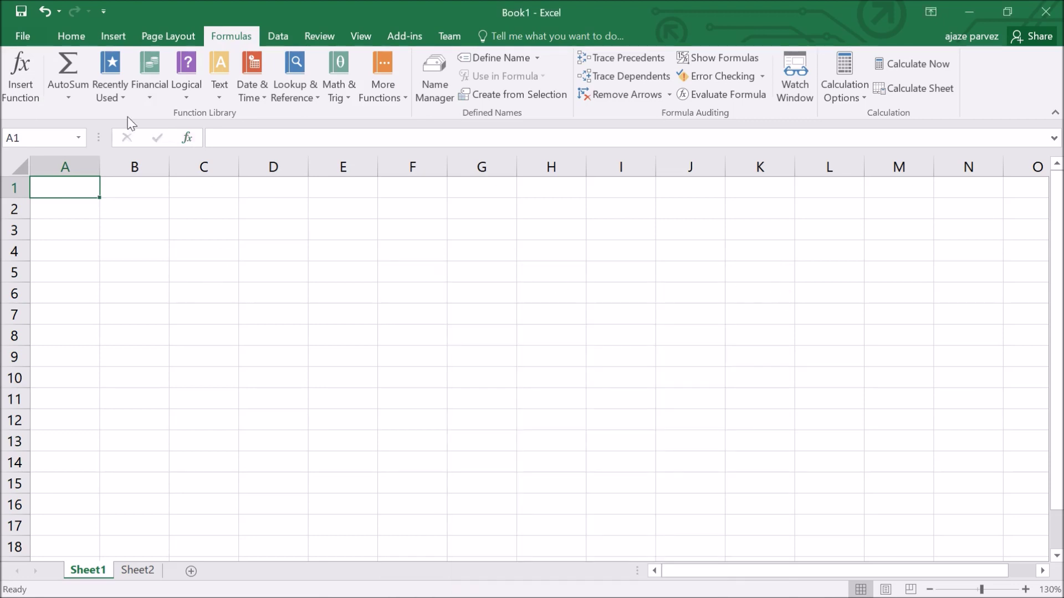
pyautogui.click(70, 98)
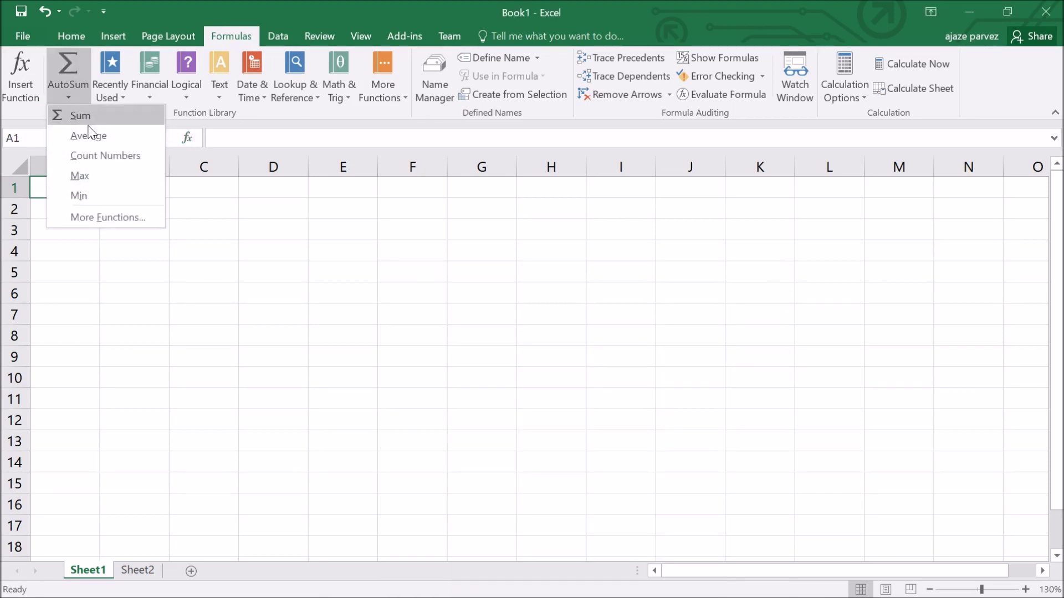
pyautogui.click(93, 217)
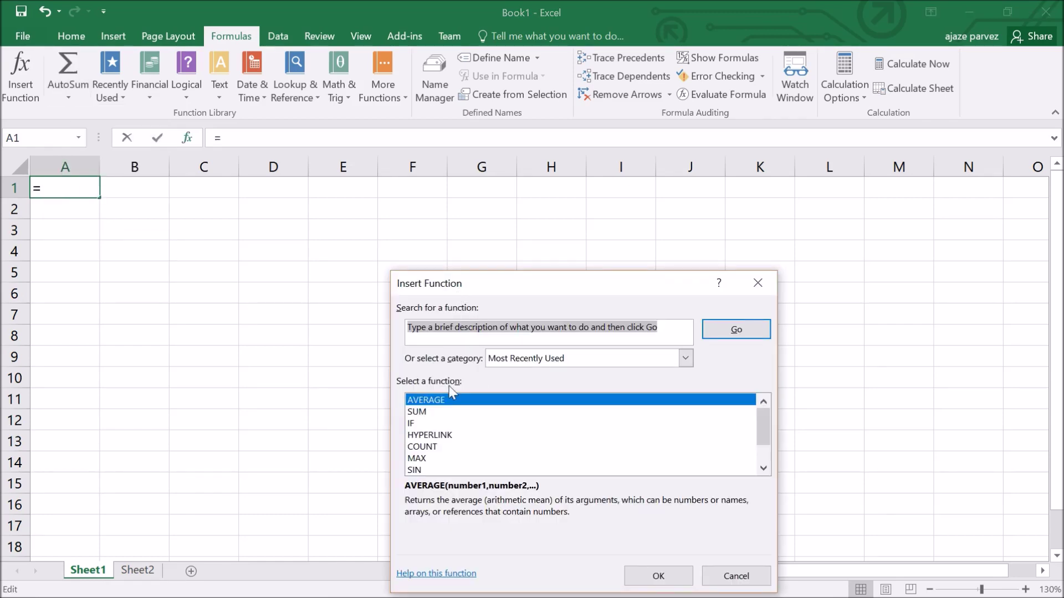
pyautogui.scroll(-1, 445, 425)
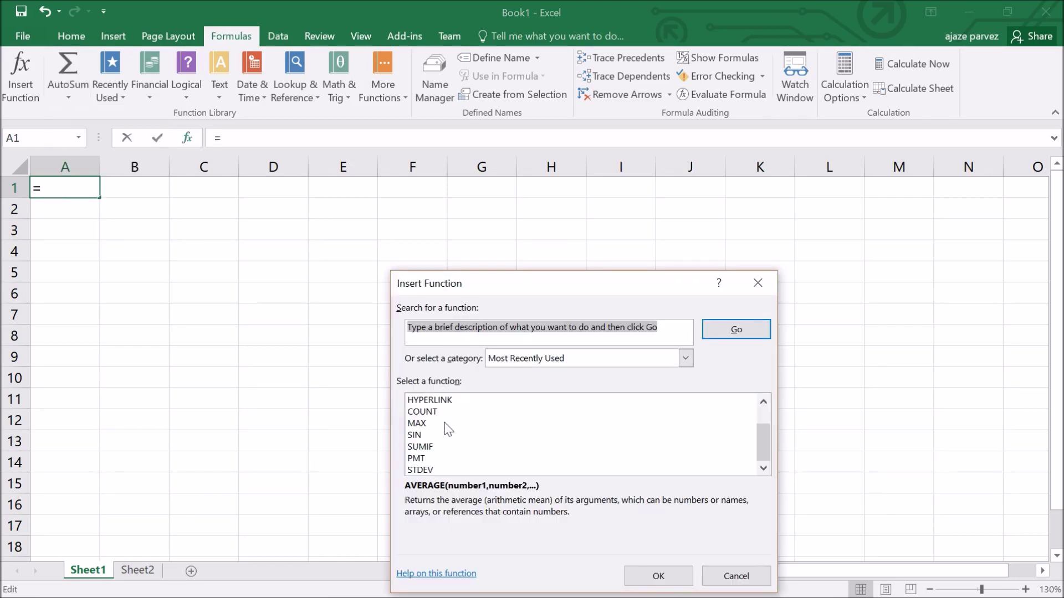
pyautogui.click(414, 412)
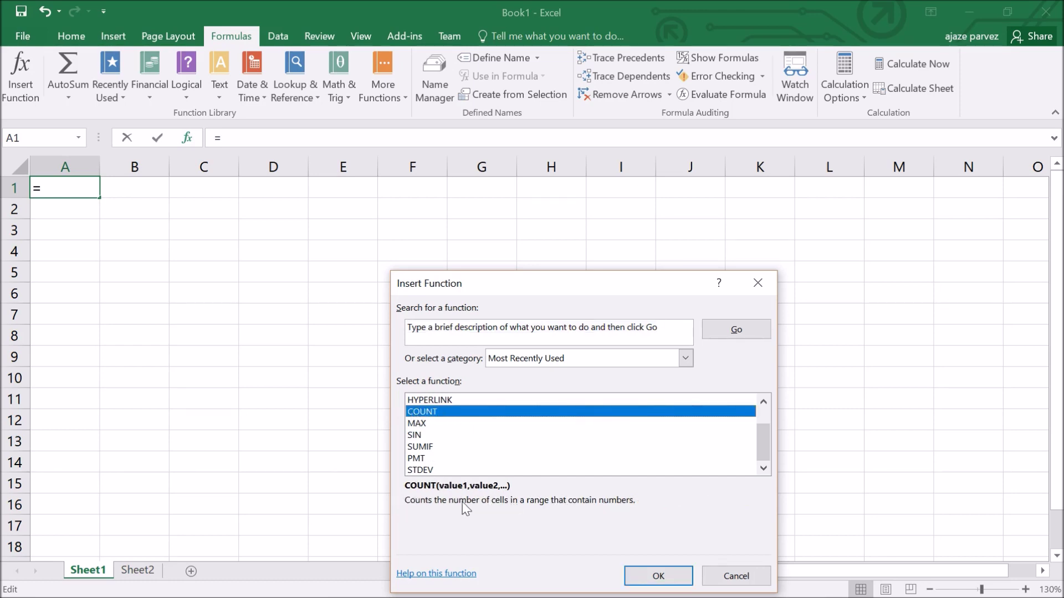
pyautogui.moveTo(483, 281); pyautogui.dragTo(439, 200)
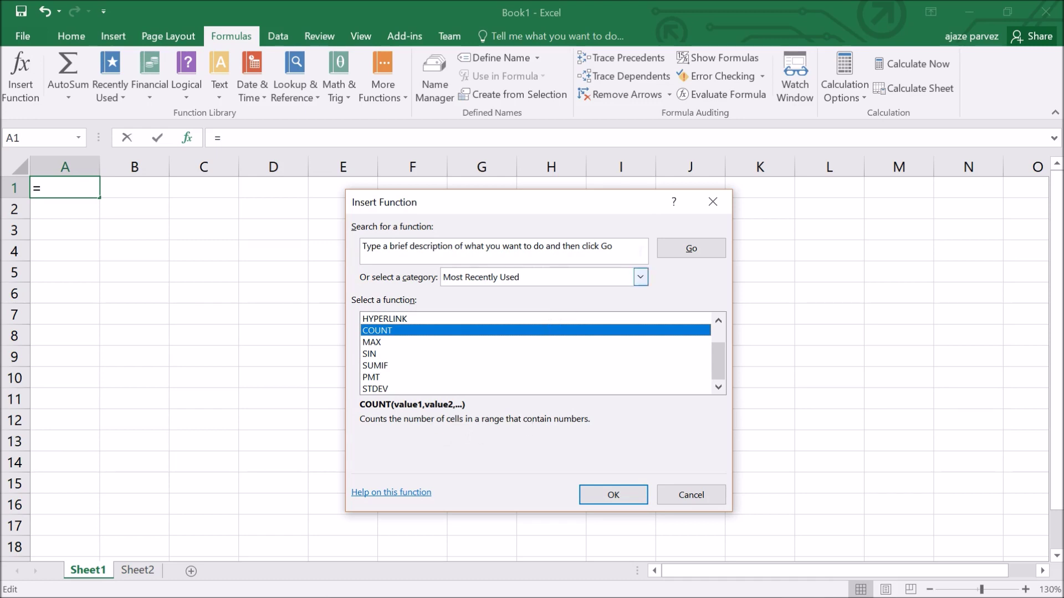
pyautogui.click(713, 202)
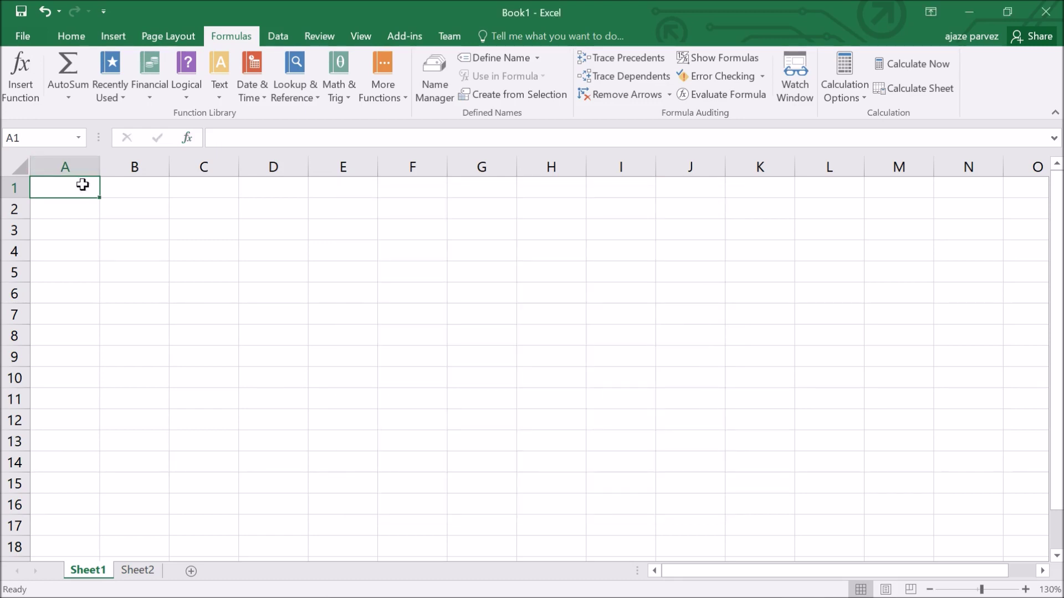
# Look through the financial, math and trig and additional function categories, and the workbook's calculation options.
pyautogui.click(74, 181)
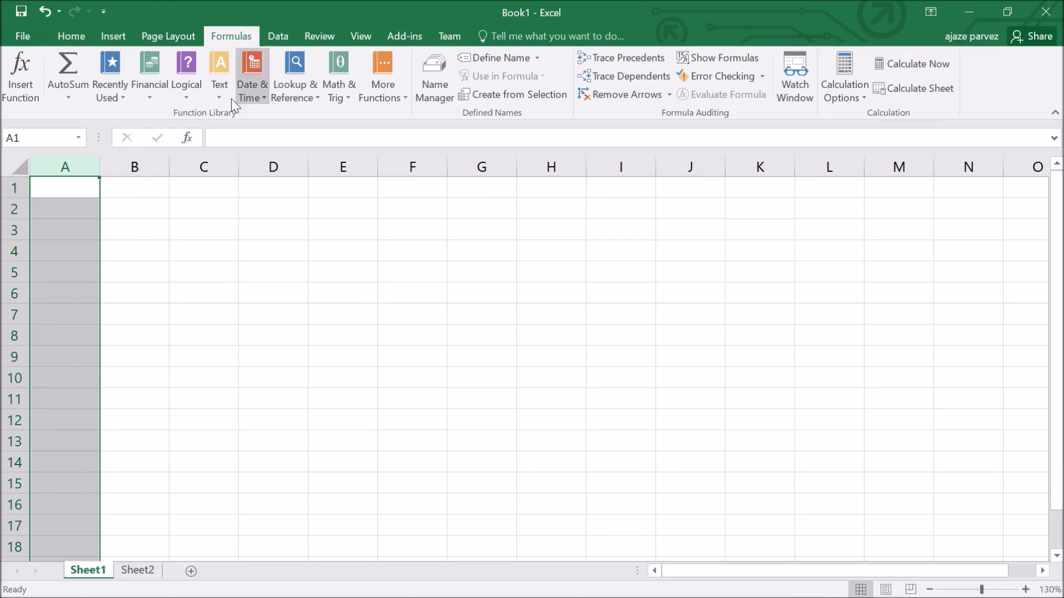
pyautogui.click(148, 95)
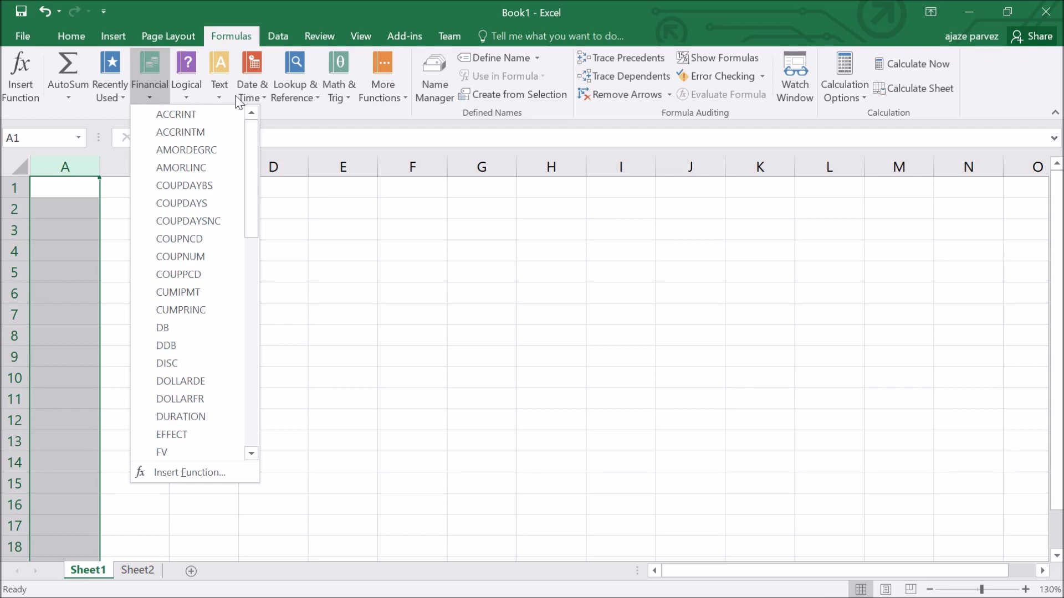
pyautogui.click(252, 102)
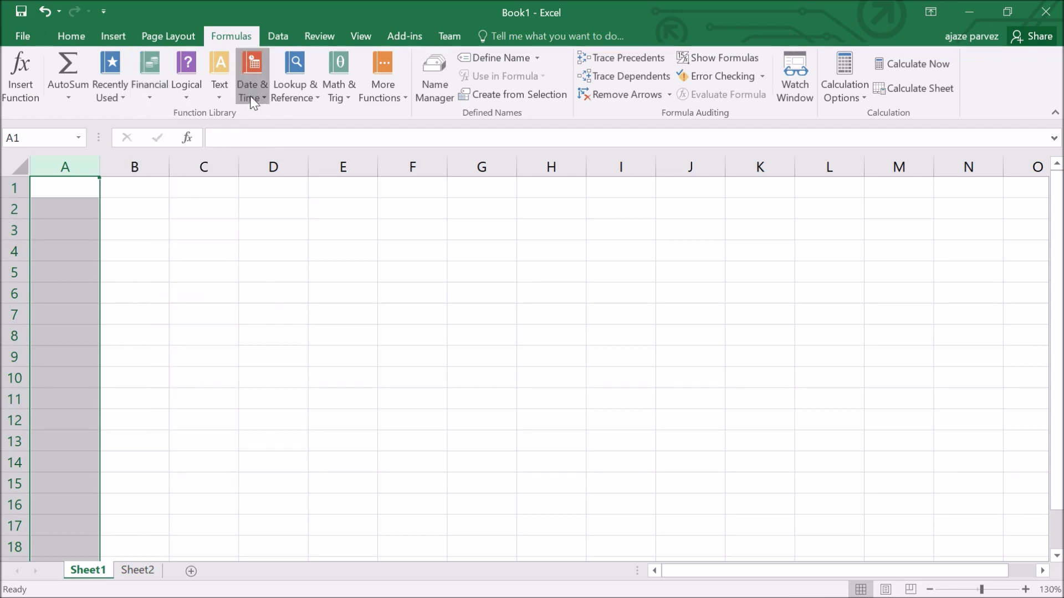
pyautogui.click(404, 102)
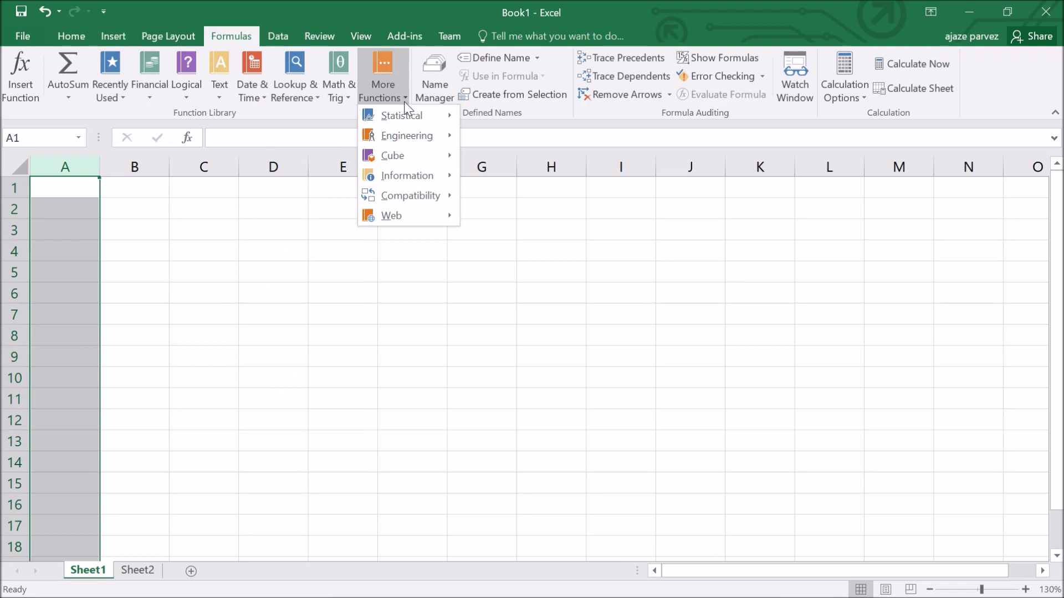
pyautogui.click(345, 98)
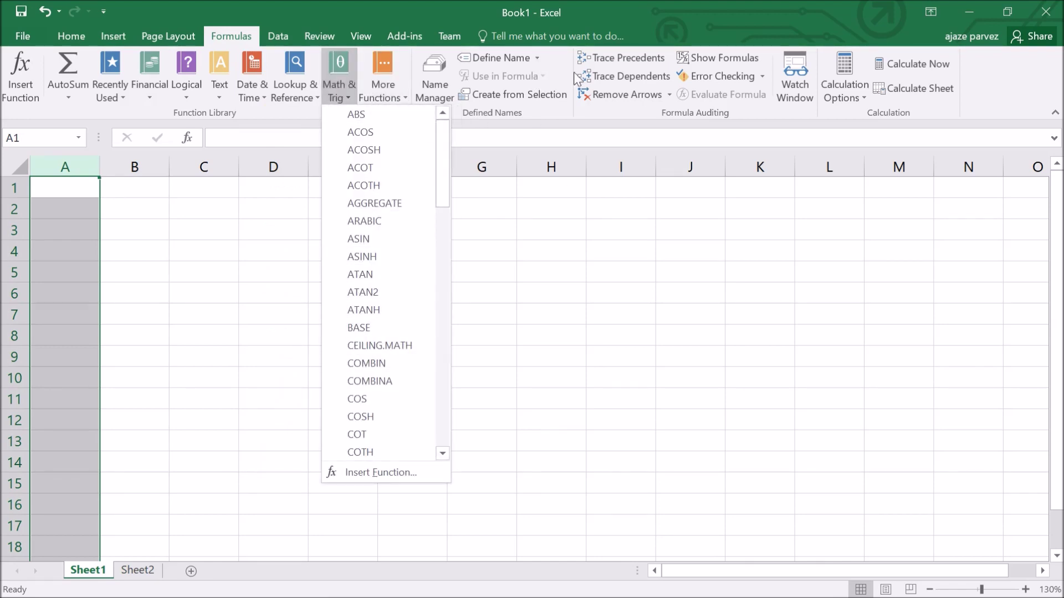
pyautogui.click(842, 99)
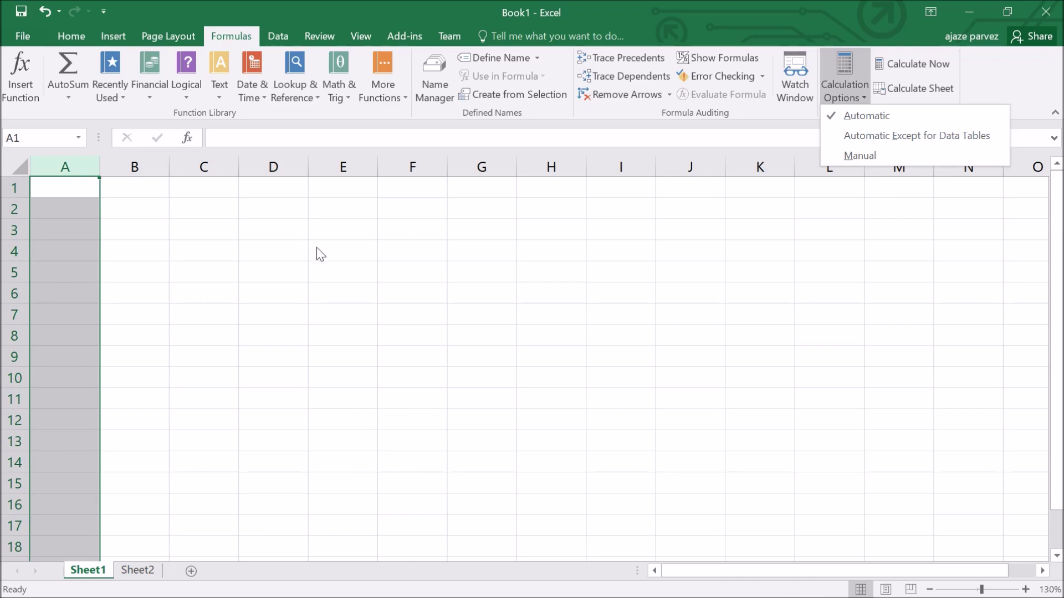
pyautogui.click(76, 214)
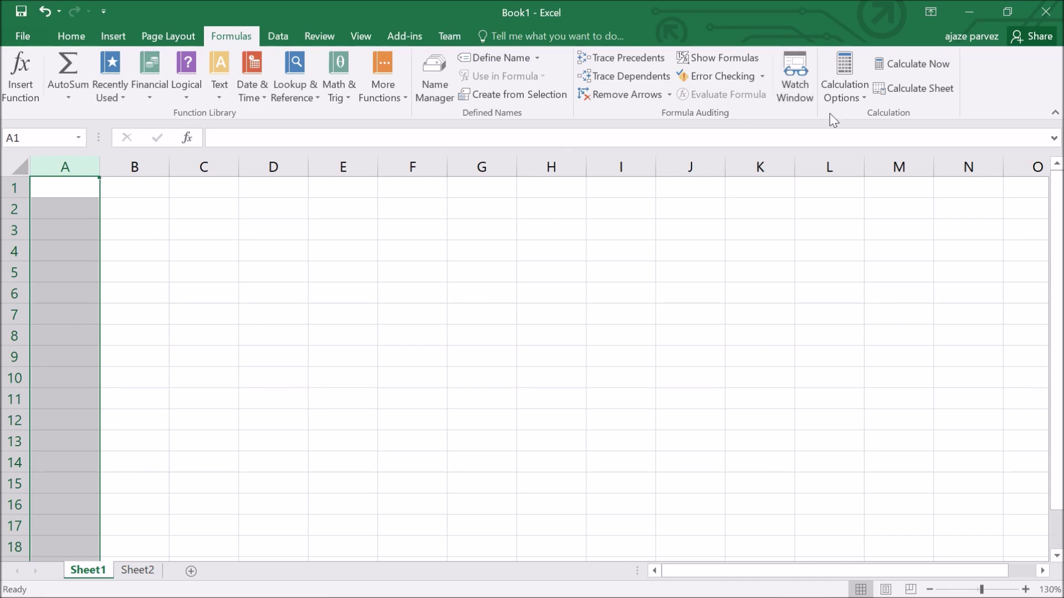
pyautogui.click(853, 102)
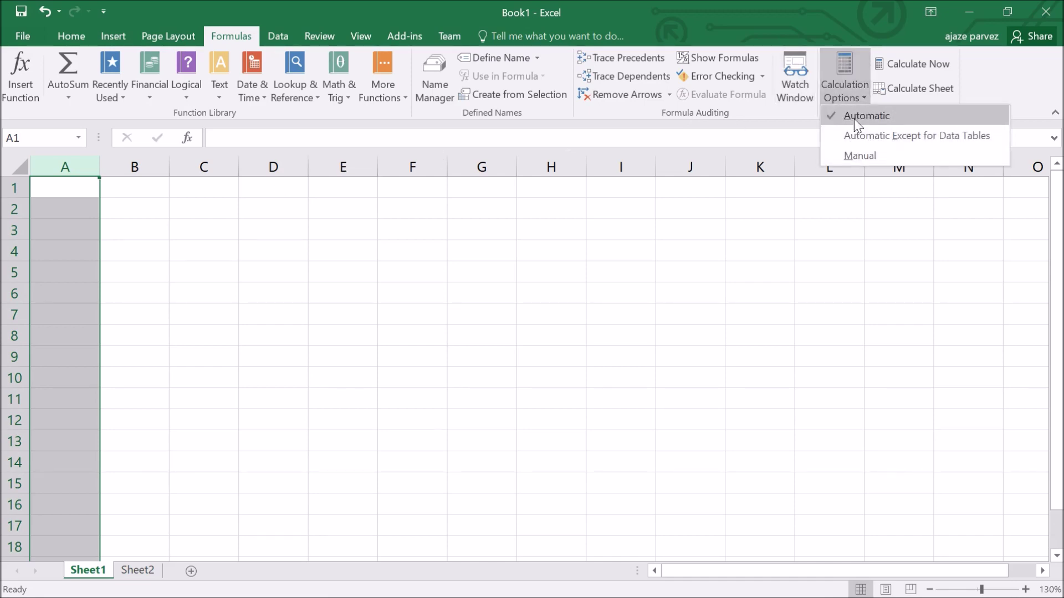
pyautogui.click(710, 15)
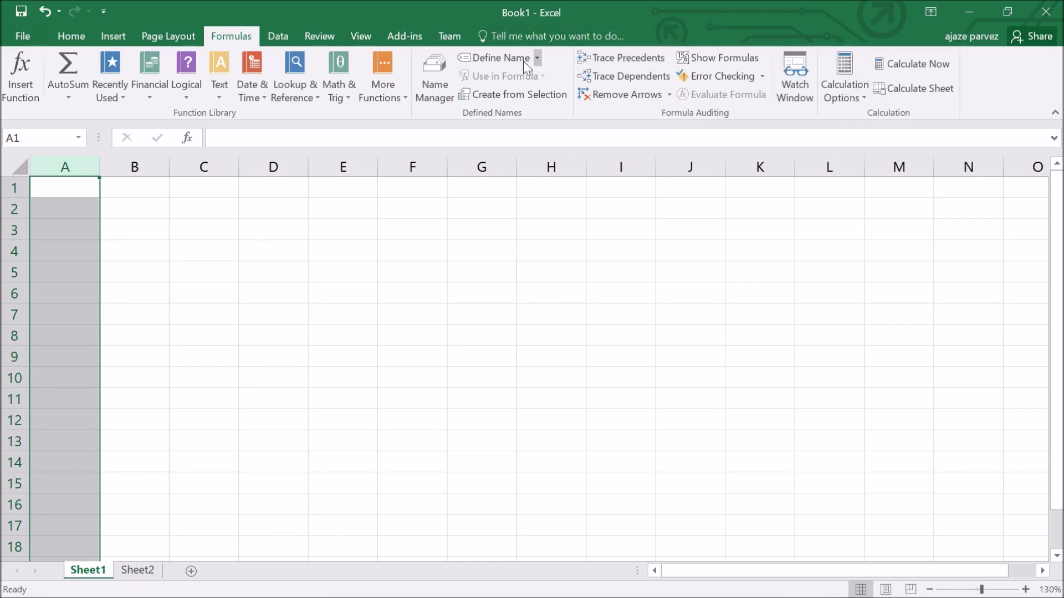
# Look over the data, review, view, add-in and team commands, and return to the basic cell formatting commands.
pyautogui.click(271, 38)
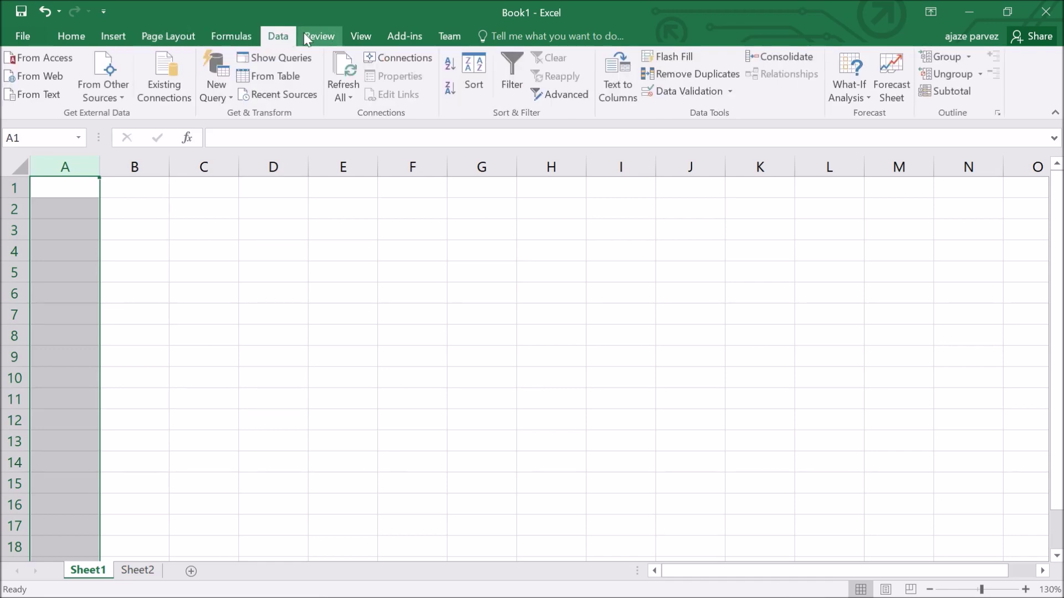
pyautogui.click(312, 37)
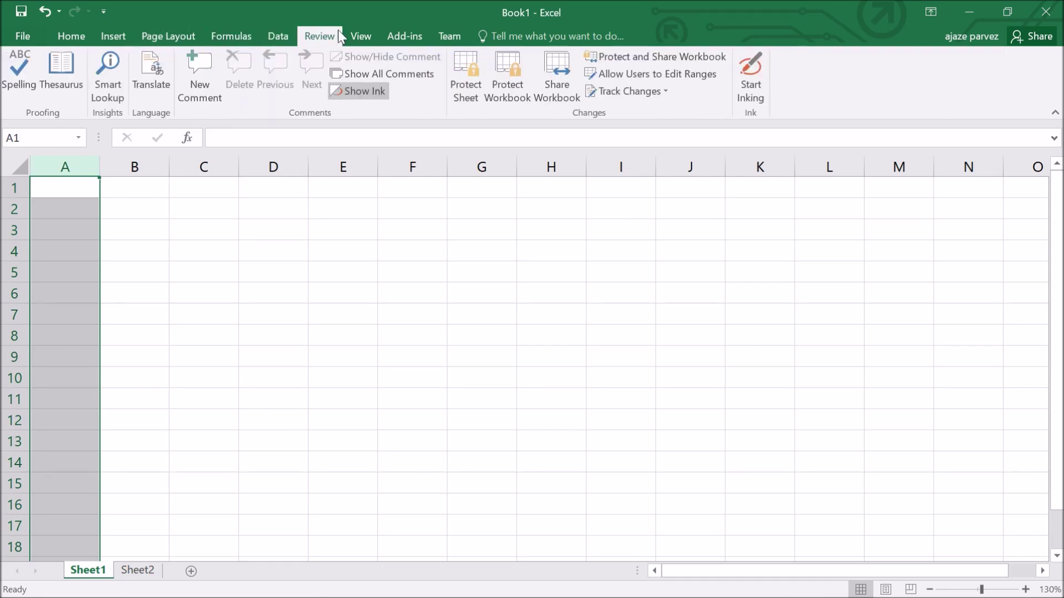
pyautogui.click(371, 35)
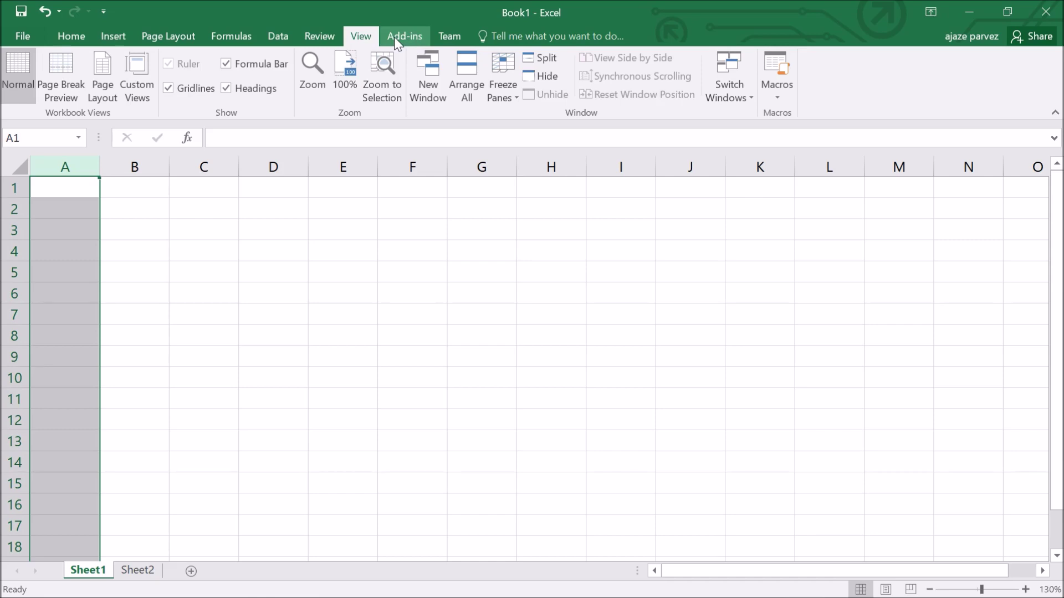
pyautogui.click(394, 37)
pyautogui.click(450, 36)
pyautogui.click(230, 36)
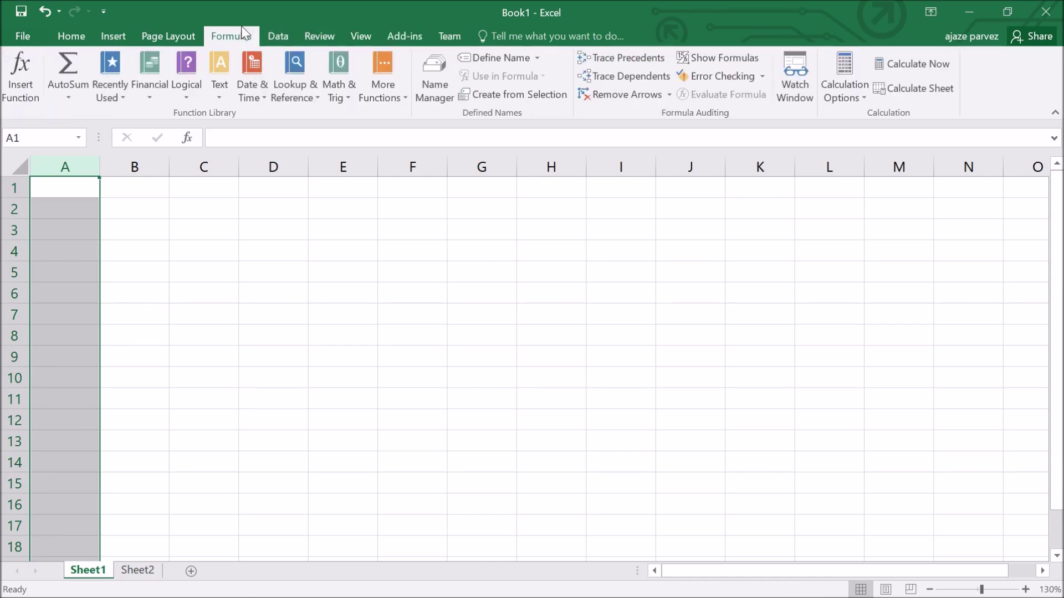
pyautogui.click(64, 37)
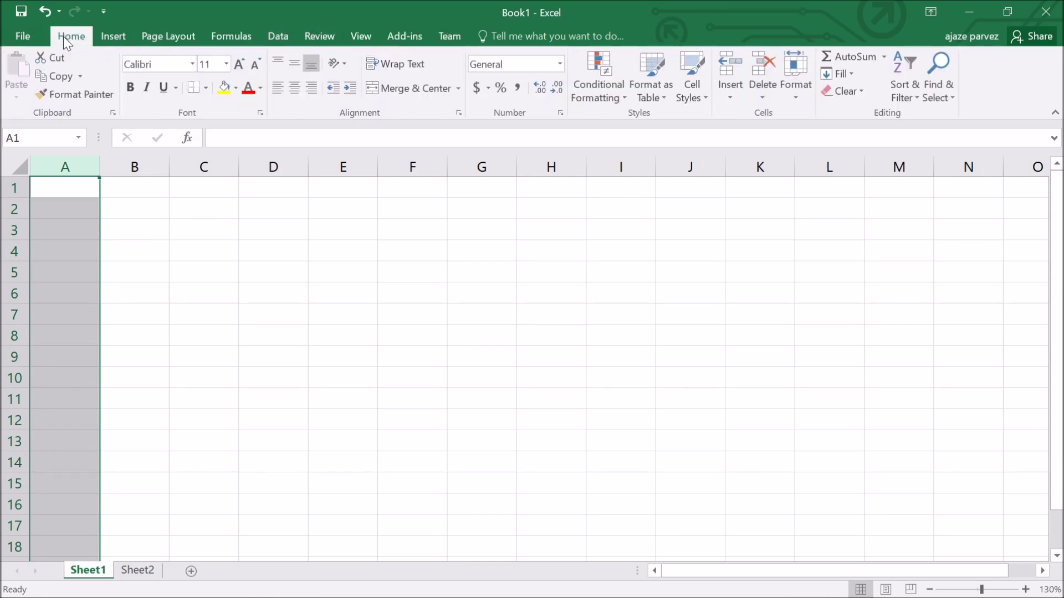
# Enter the labels BIO in cell A2 and CHEM in cell A3 of Sheet1.
pyautogui.click(52, 213)
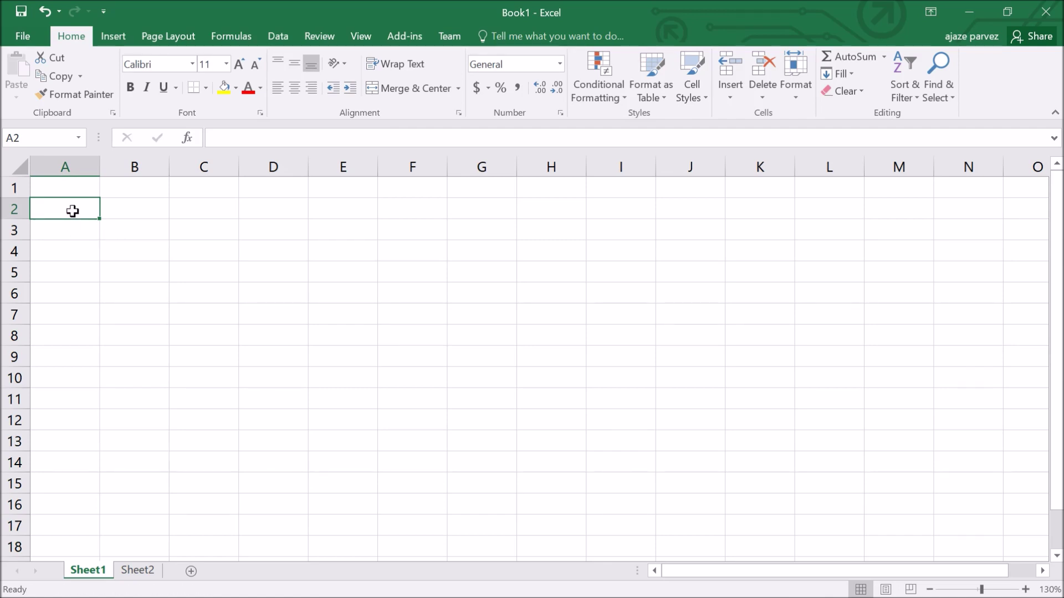
pyautogui.click(72, 194)
pyautogui.click(71, 212)
pyautogui.write('b')
pyautogui.press('BackSpace')
pyautogui.write('BIO')
pyautogui.press('Return')
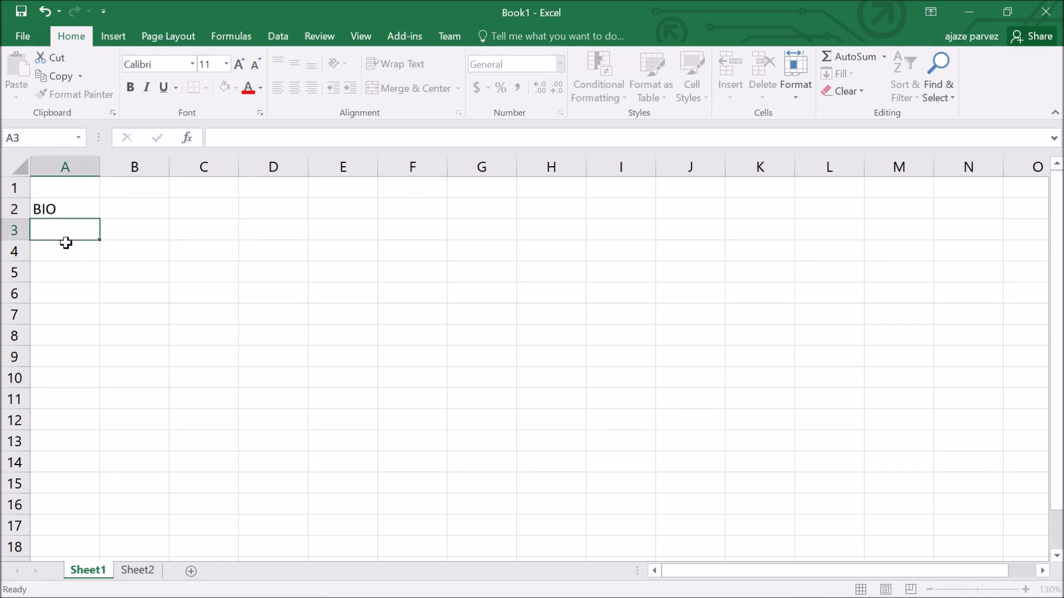
pyautogui.write('CHEM')
pyautogui.scroll(-1, 65, 249)
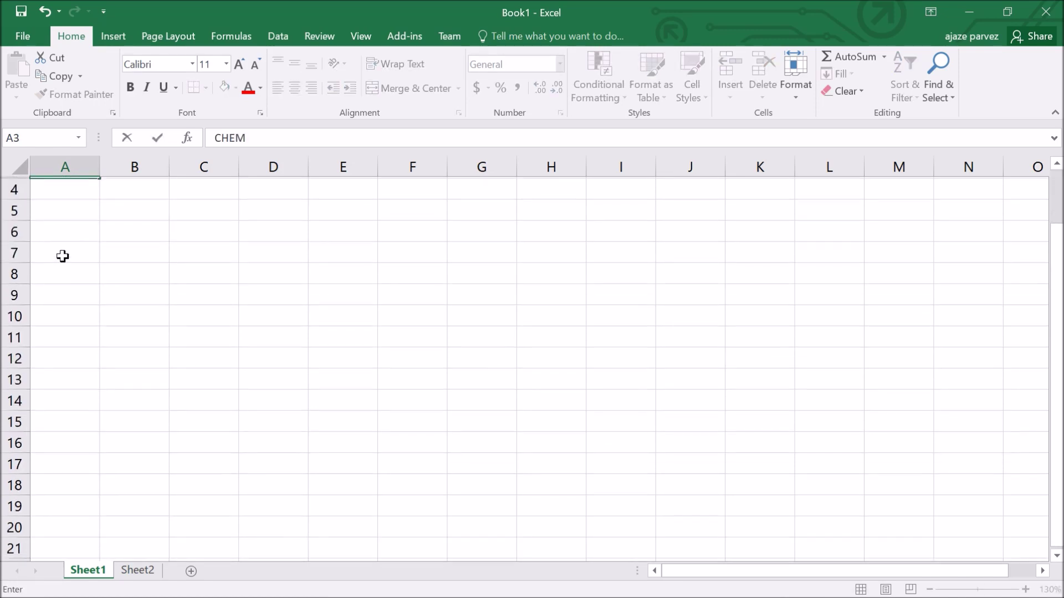
pyautogui.scroll(1, 68, 224)
pyautogui.press('Return')
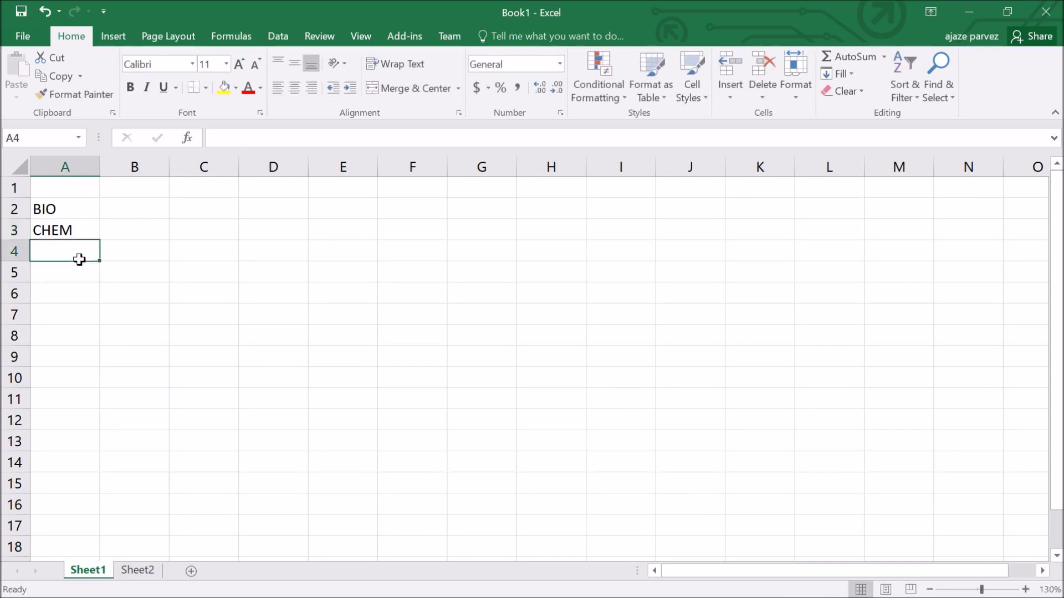
# Enter the labels MATHS in cell A4, PHY in cell A5 and SST in cell A6.
pyautogui.write('MATHS')
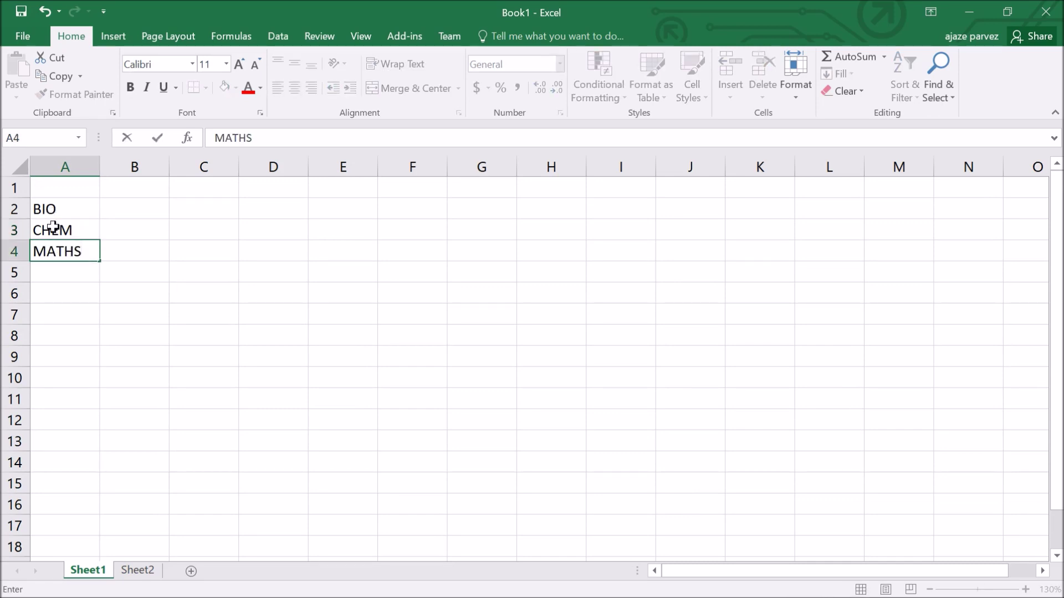
pyautogui.click(67, 279)
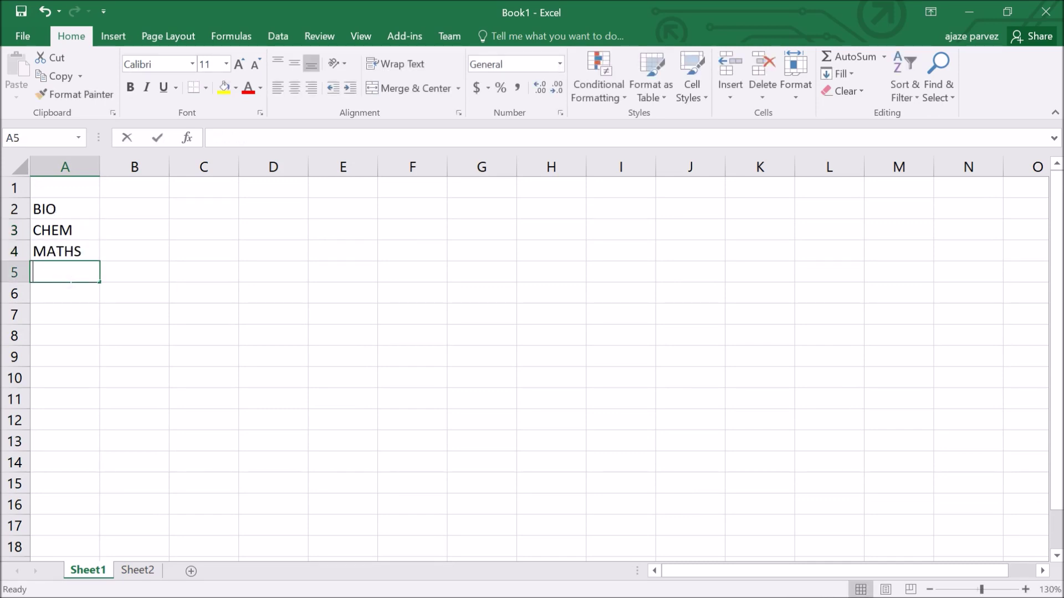
pyautogui.write('PHY')
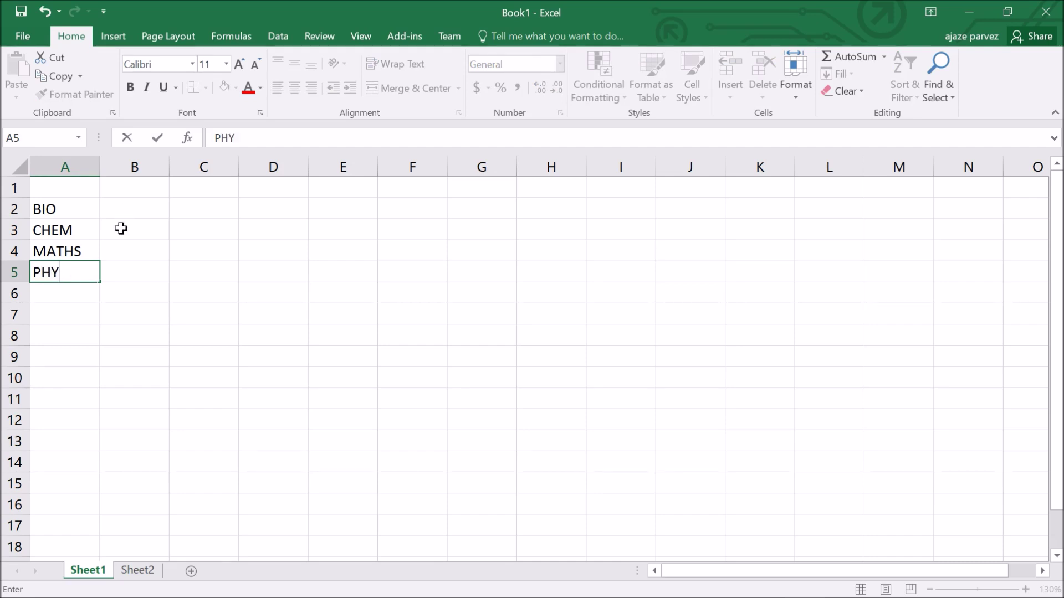
pyautogui.click(78, 297)
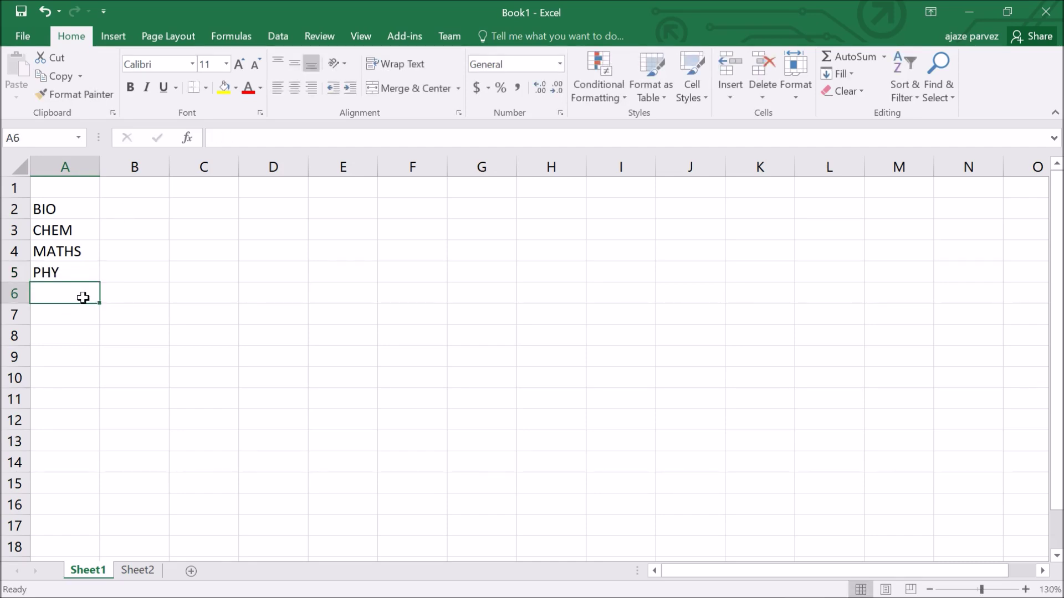
pyautogui.write('SST')
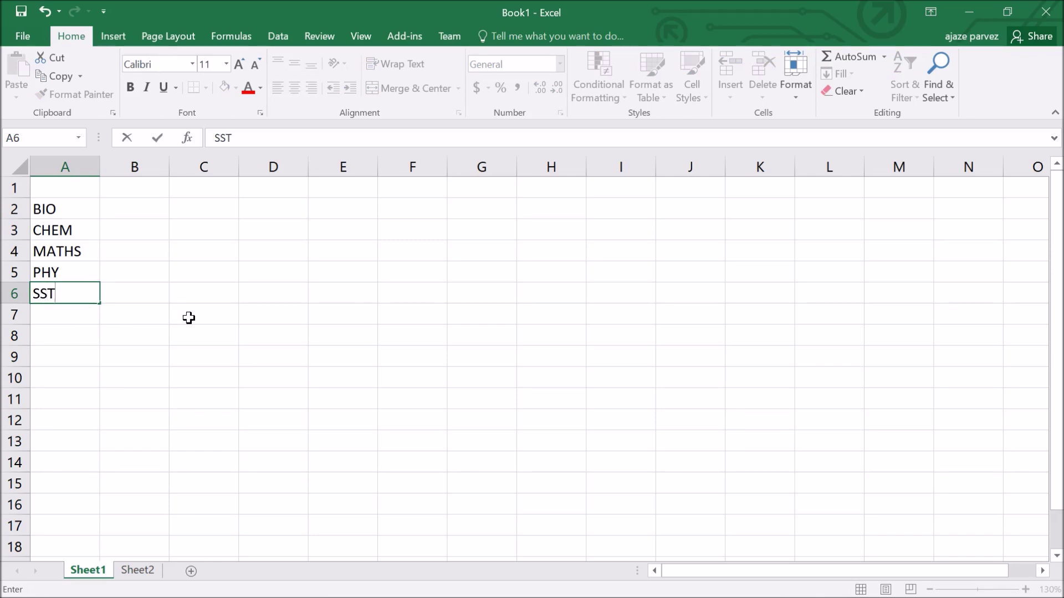
pyautogui.click(39, 257)
# Enter the column headings S1 in cell B1, S1 in cell C1 and S3 in cell D1.
pyautogui.scroll(1, 126, 304)
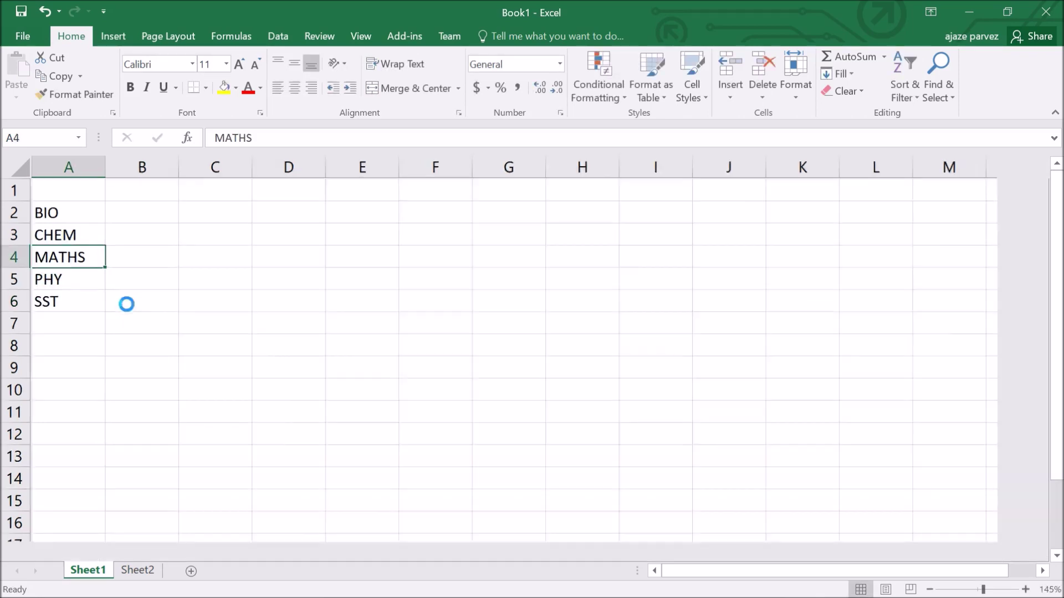
pyautogui.keyDown('ctrl'); pyautogui.scroll(4, 127, 304); pyautogui.keyUp('ctrl')
pyautogui.click(200, 219)
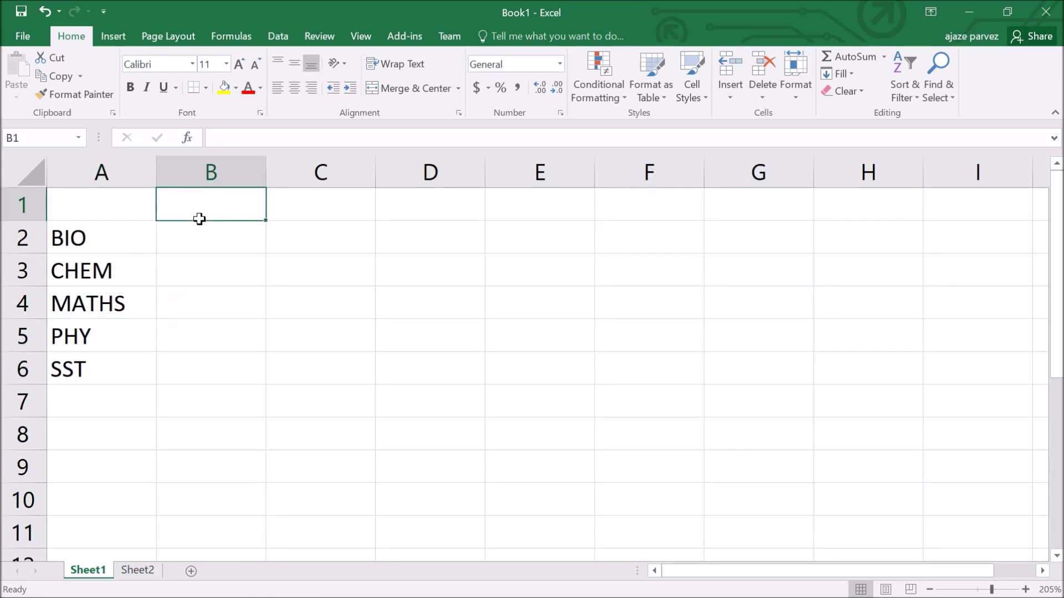
pyautogui.write('S1')
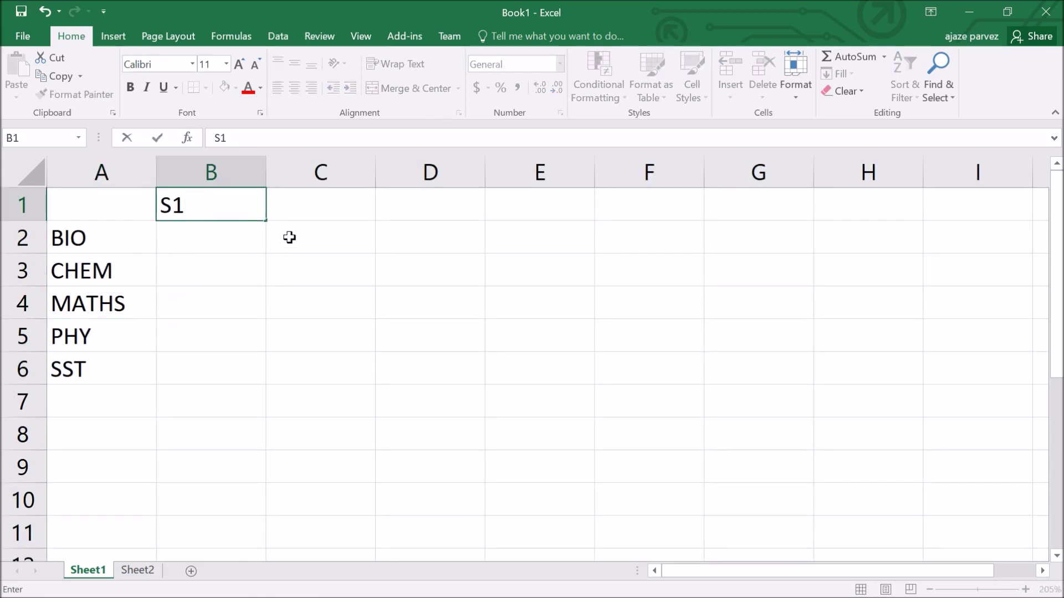
pyautogui.click(298, 219)
pyautogui.write('S1')
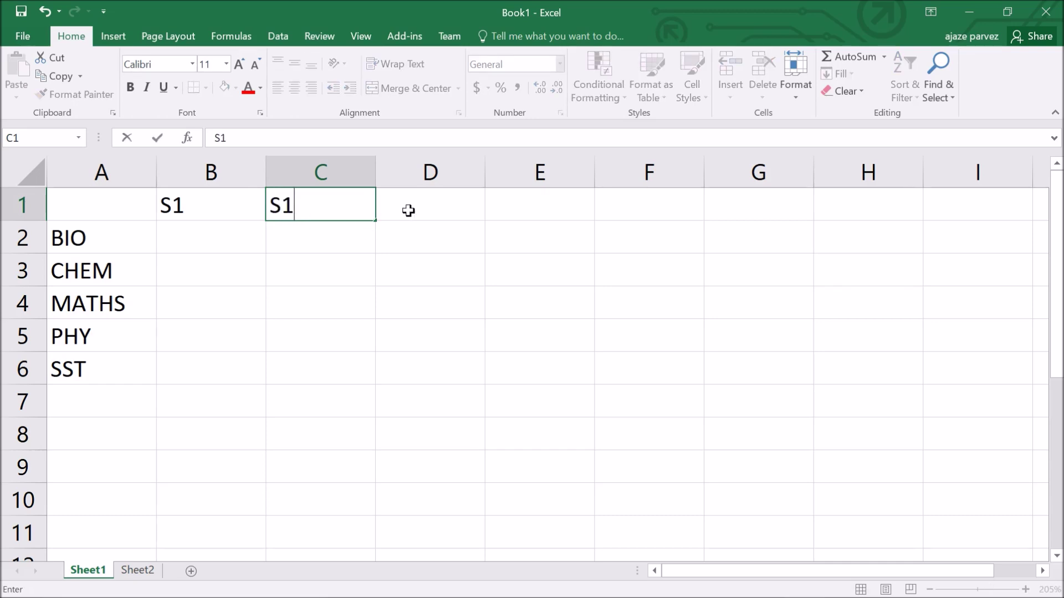
pyautogui.click(418, 204)
pyautogui.write('S2')
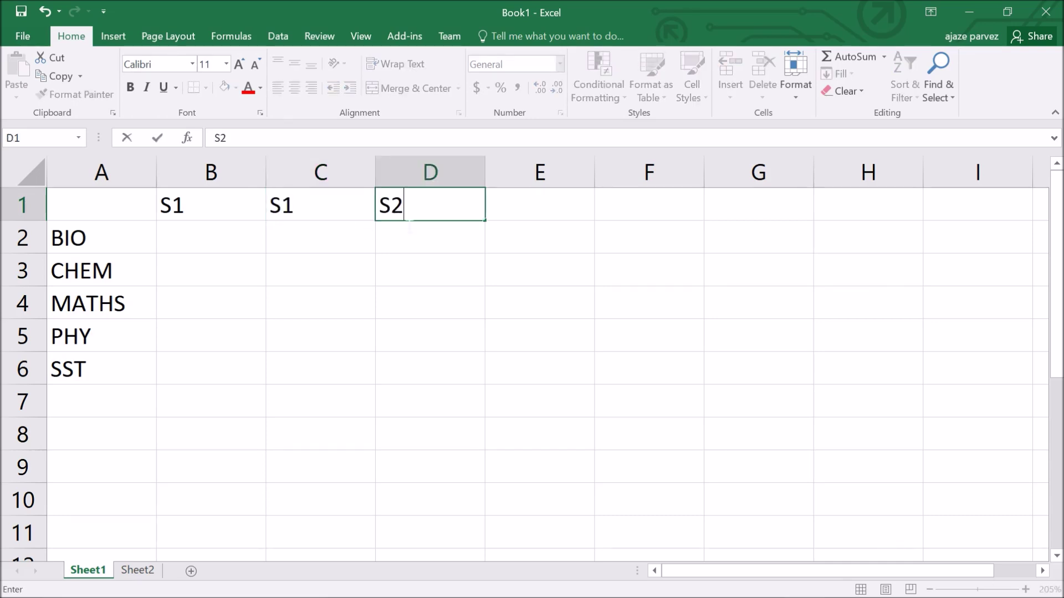
pyautogui.press('BackSpace')
pyautogui.write('3')
# Replace the heading in cell C1 with S3.
pyautogui.click(320, 216)
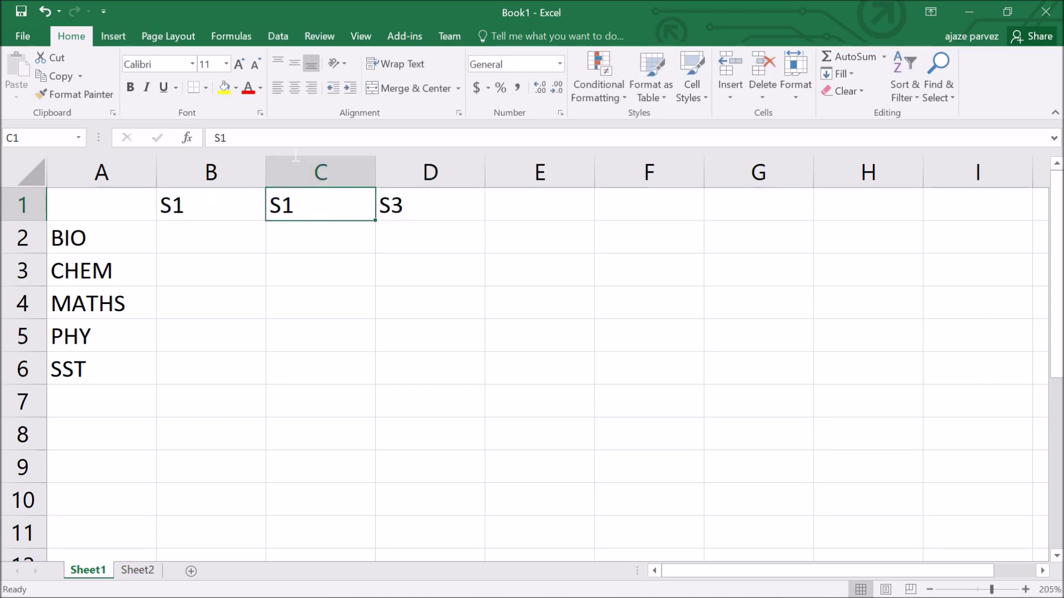
pyautogui.press('BackSpace')
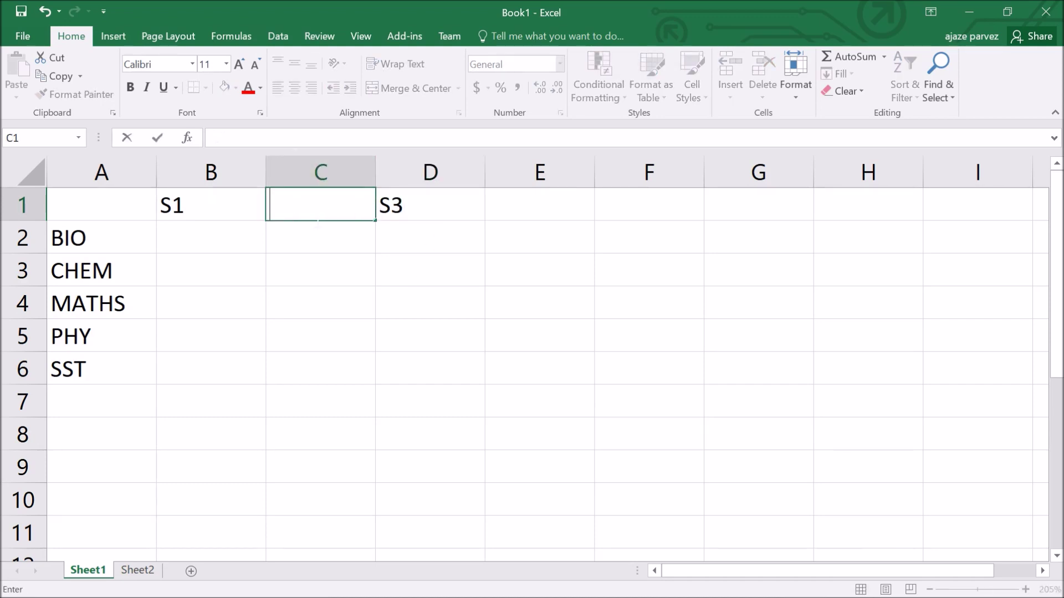
pyautogui.write('S3')
# Fill the BIO row with 100 in cell B2, 200 in C2 and 300 in D2.
pyautogui.click(220, 250)
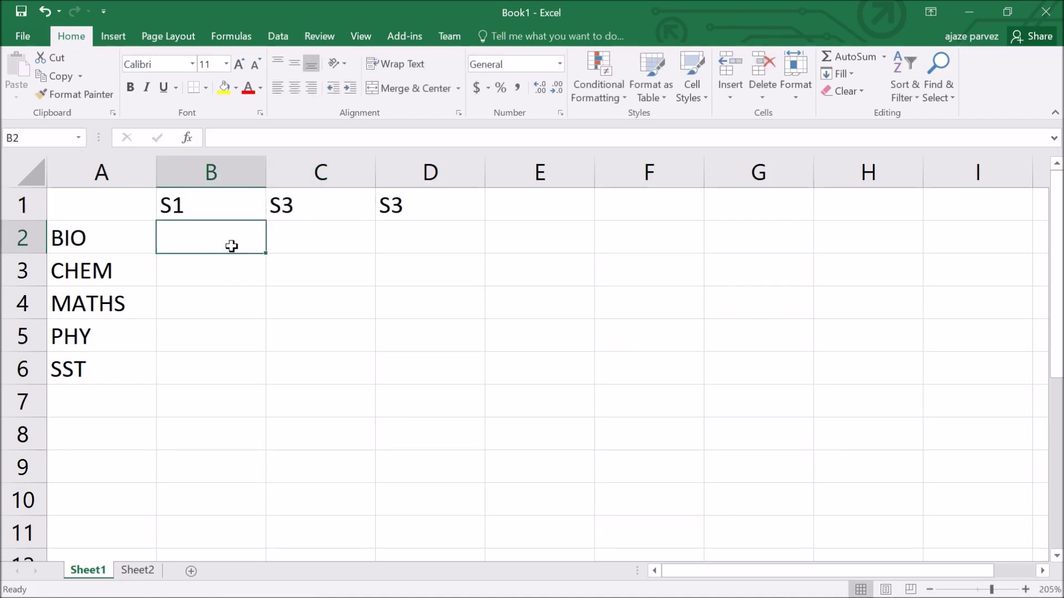
pyautogui.write('100')
pyautogui.click(338, 241)
pyautogui.write('200')
pyautogui.click(425, 241)
pyautogui.write('300')
# Fill the CHEM row with 450 in cell B3, 120 in C3 and 220 in D3.
pyautogui.click(191, 279)
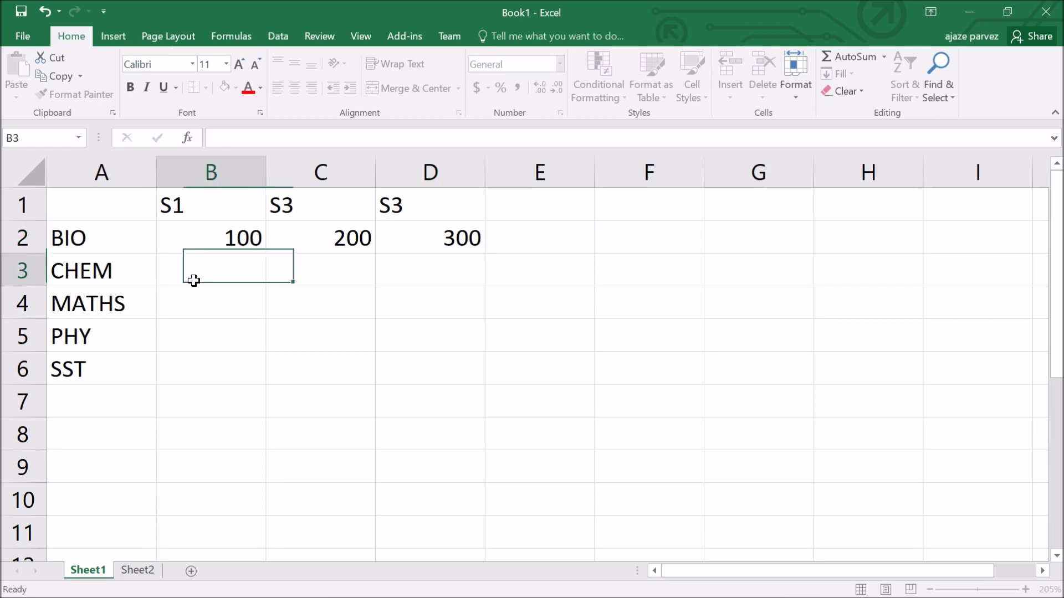
pyautogui.write('450')
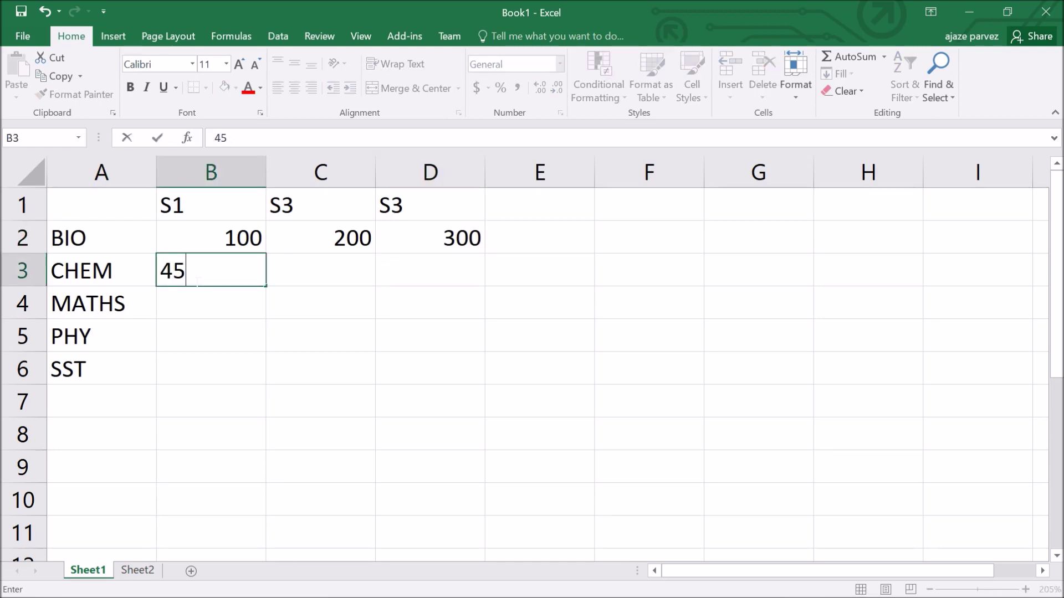
pyautogui.click(320, 276)
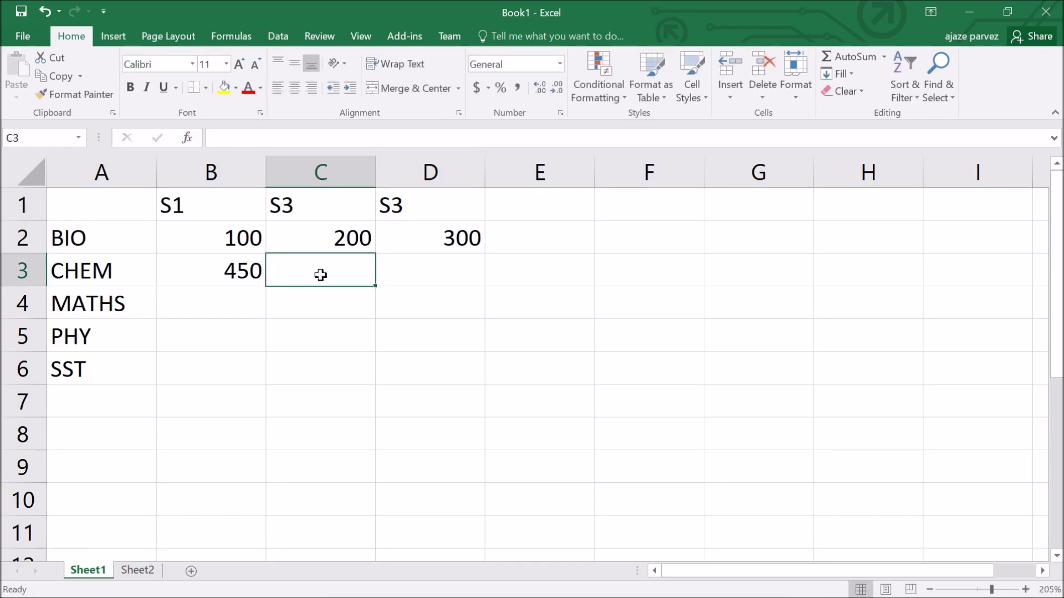
pyautogui.write('12')
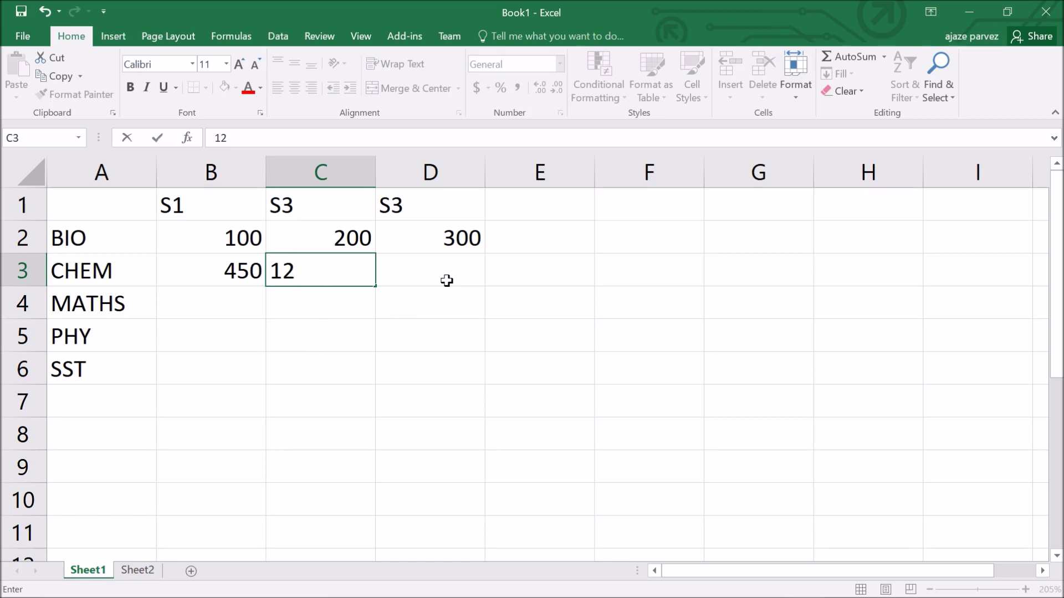
pyautogui.write('0')
pyautogui.click(452, 278)
pyautogui.write('0')
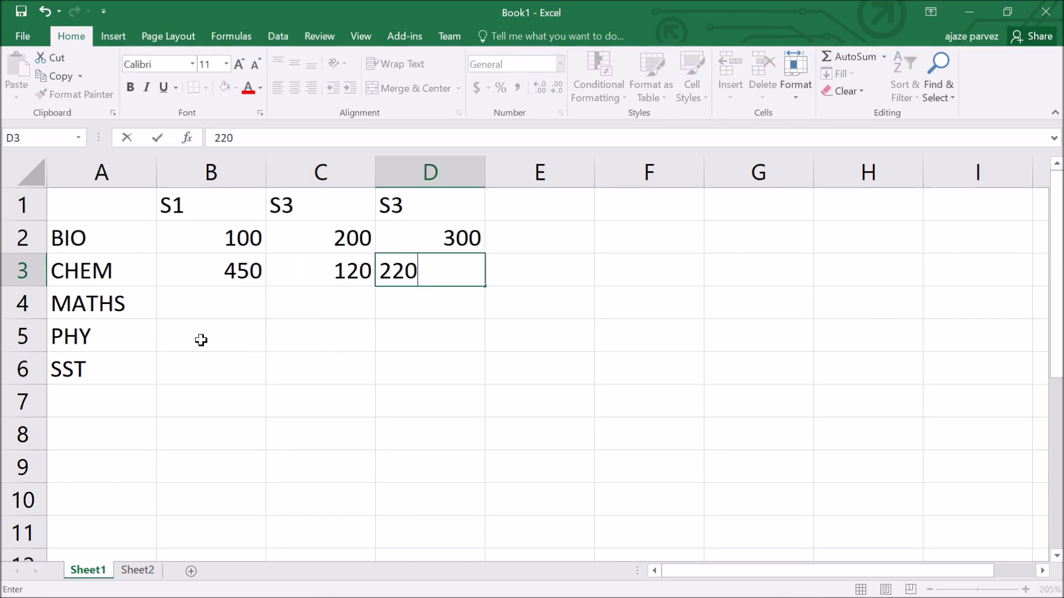
# Fill the MATHS row with 130 in cell B4, 230 in C4 and 330 in D4.
pyautogui.click(208, 311)
pyautogui.write('130')
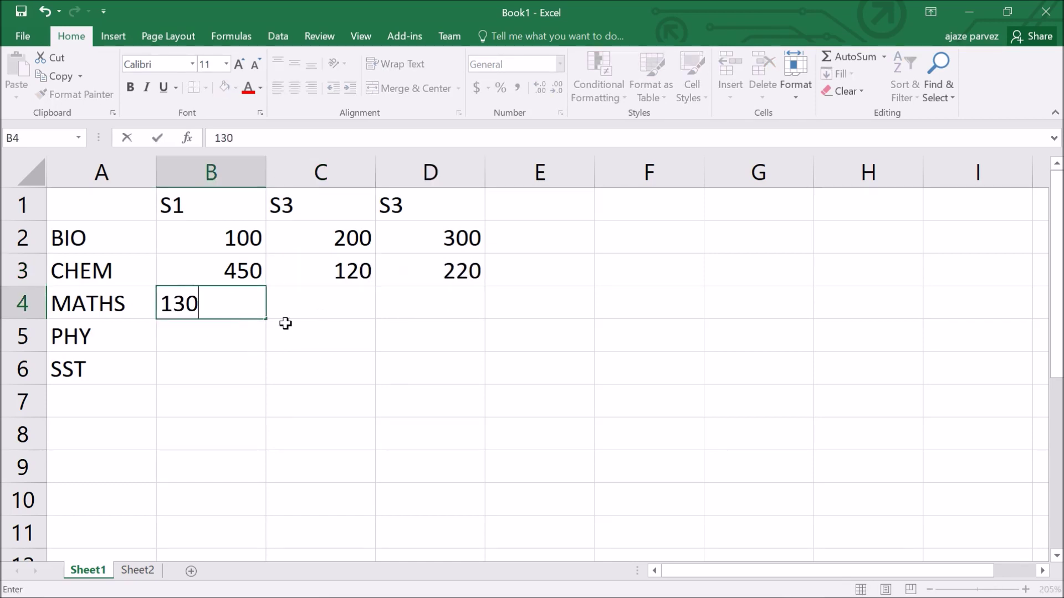
pyautogui.click(330, 309)
pyautogui.write('23')
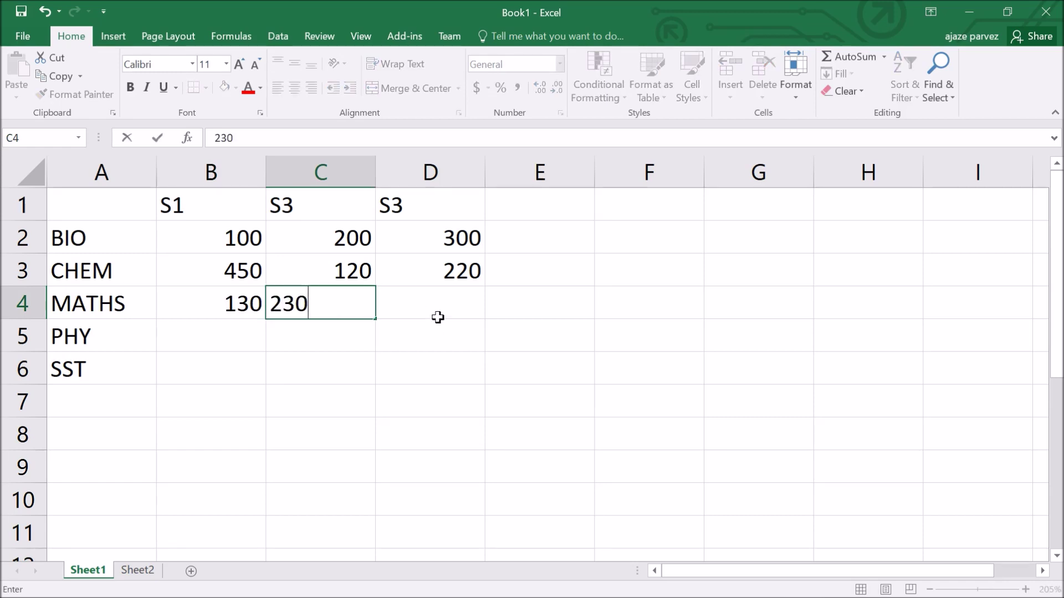
pyautogui.write('0')
pyautogui.click(438, 315)
pyautogui.write('330')
# Copy the CHEM and MATHS values in B3:D4 into the PHY and SST rows, starting at cell B5.
pyautogui.click(210, 351)
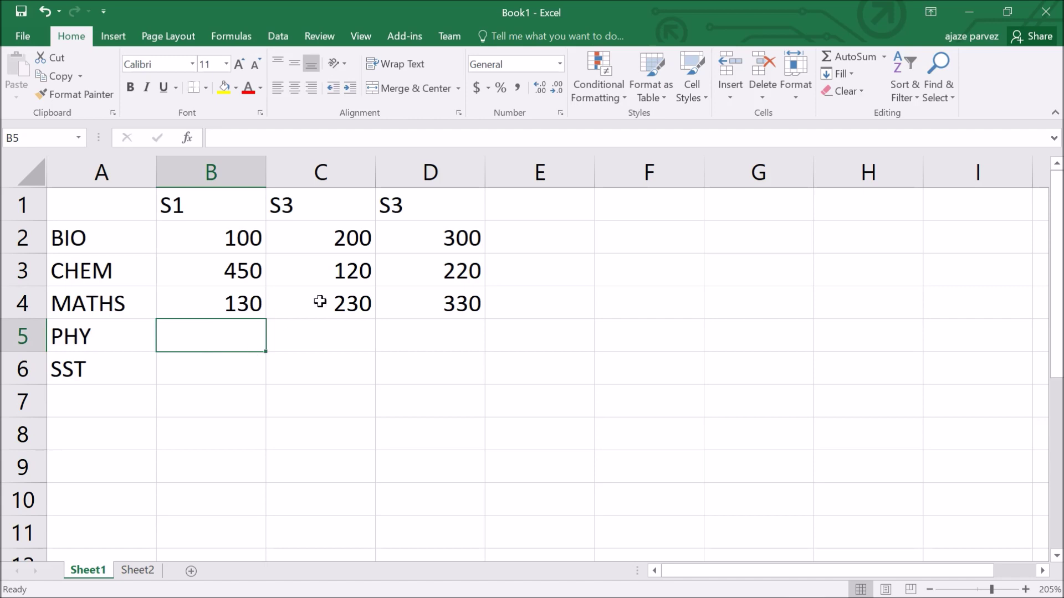
pyautogui.moveTo(236, 258); pyautogui.dragTo(479, 304)
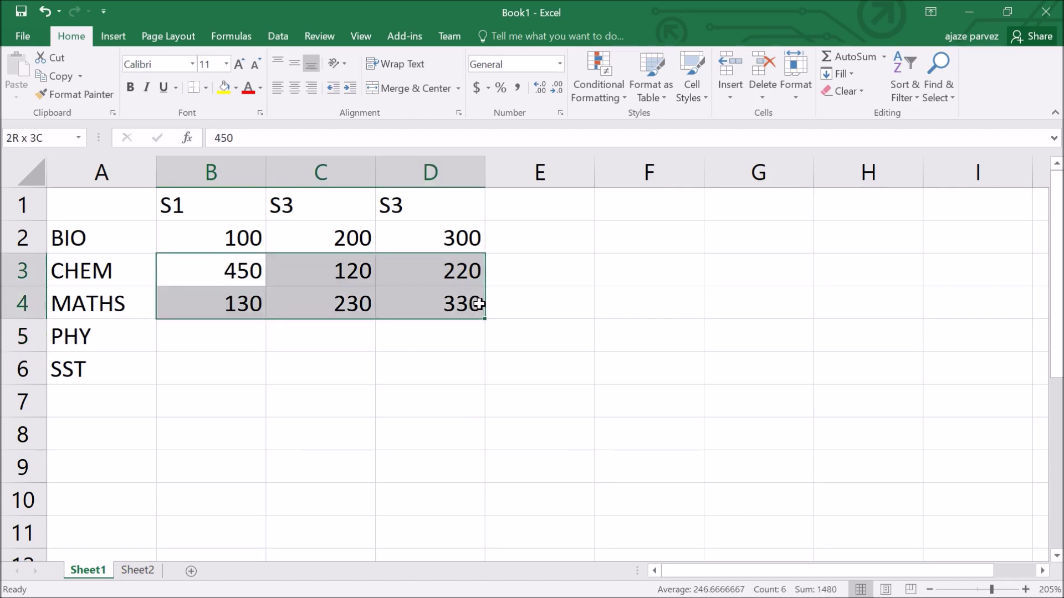
pyautogui.hotkey('ctrl', 'c')
pyautogui.click(200, 339)
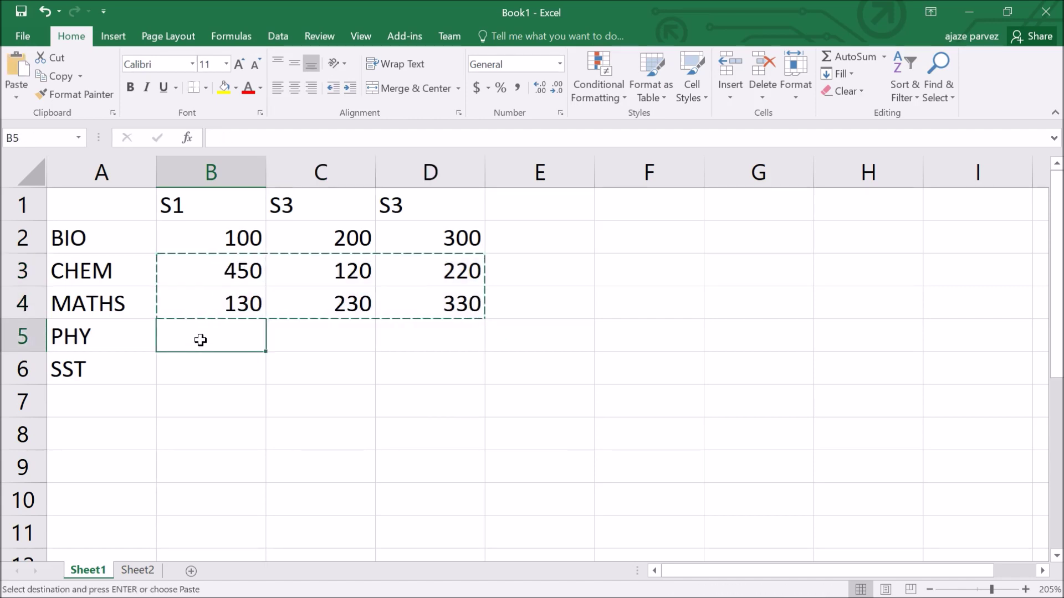
pyautogui.hotkey('ctrl', 'v')
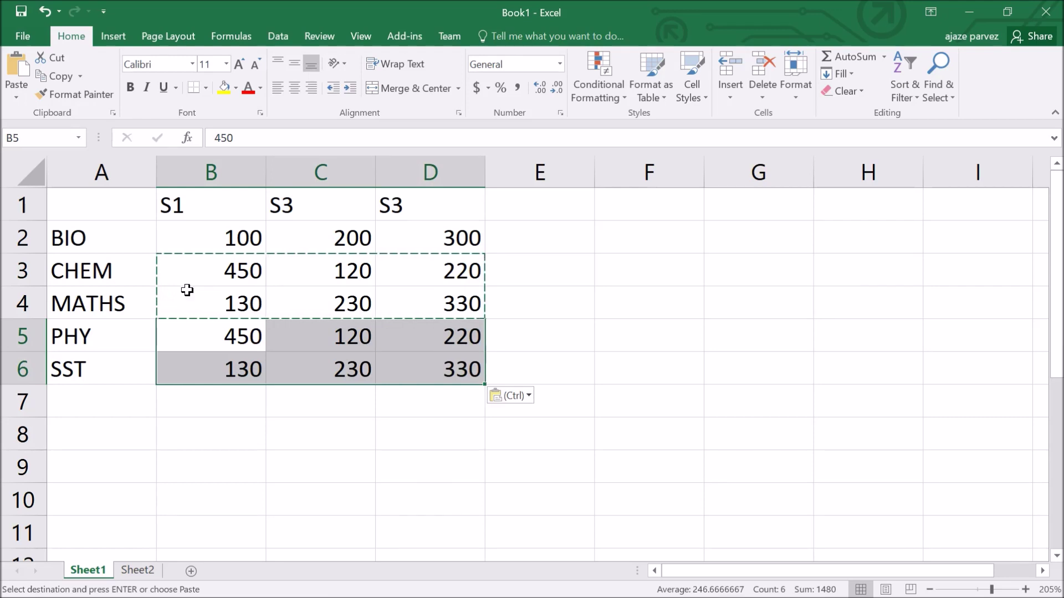
pyautogui.click(446, 348)
pyautogui.click(572, 378)
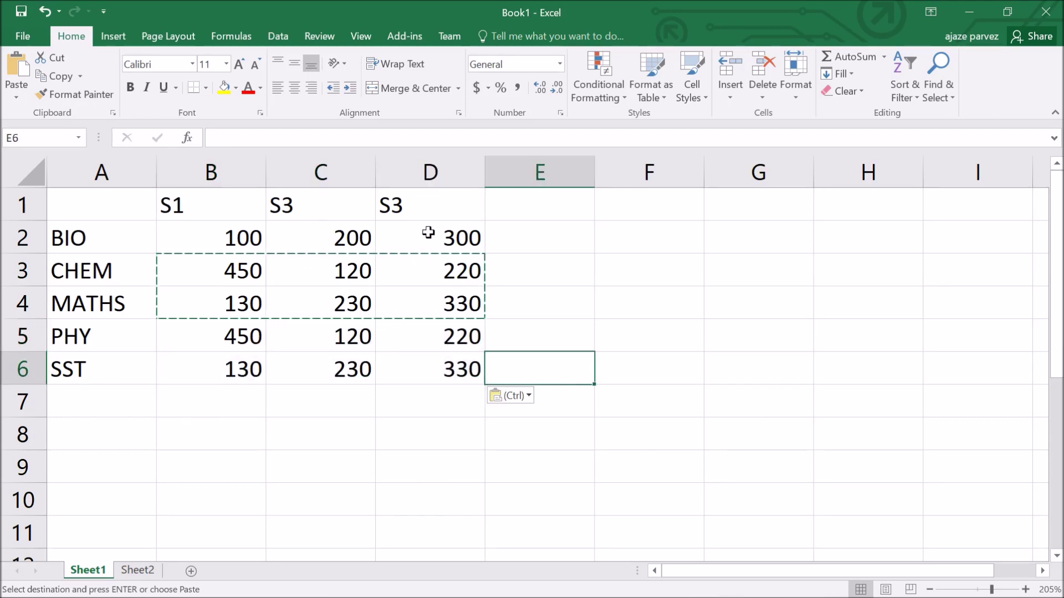
pyautogui.click(330, 341)
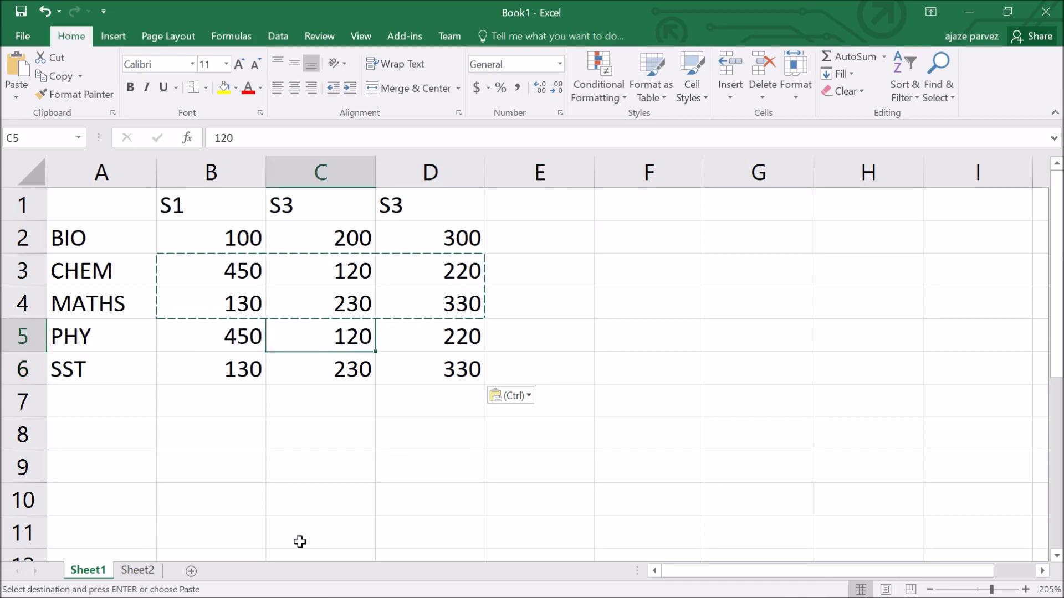
# Total the S1 values in B2:B6 with AutoSum, placing the sum in cell B7.
pyautogui.moveTo(228, 237); pyautogui.dragTo(221, 377)
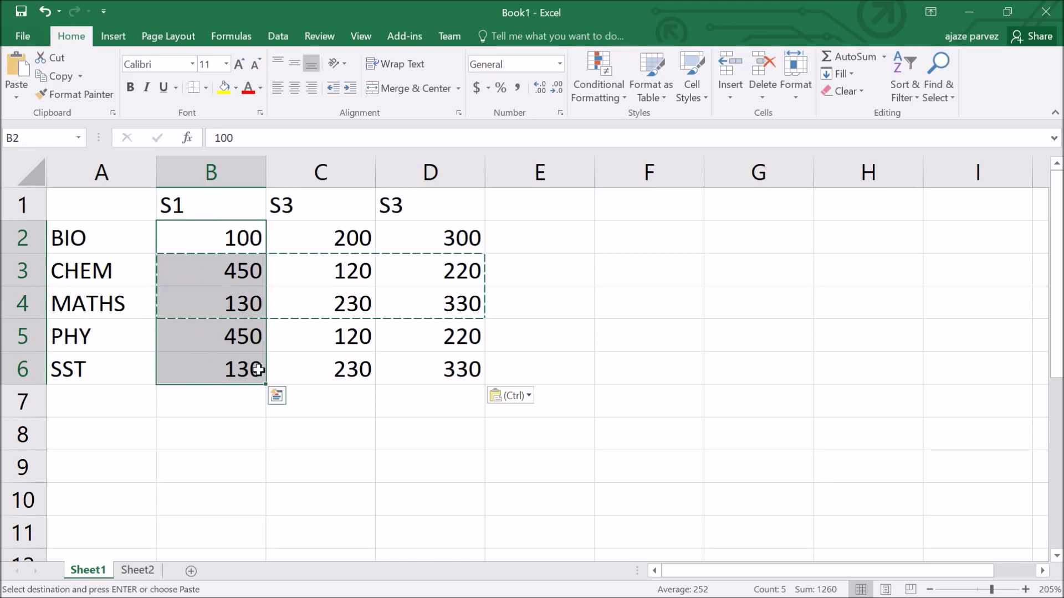
pyautogui.click(331, 372)
pyautogui.moveTo(192, 238); pyautogui.dragTo(238, 403)
pyautogui.click(240, 401)
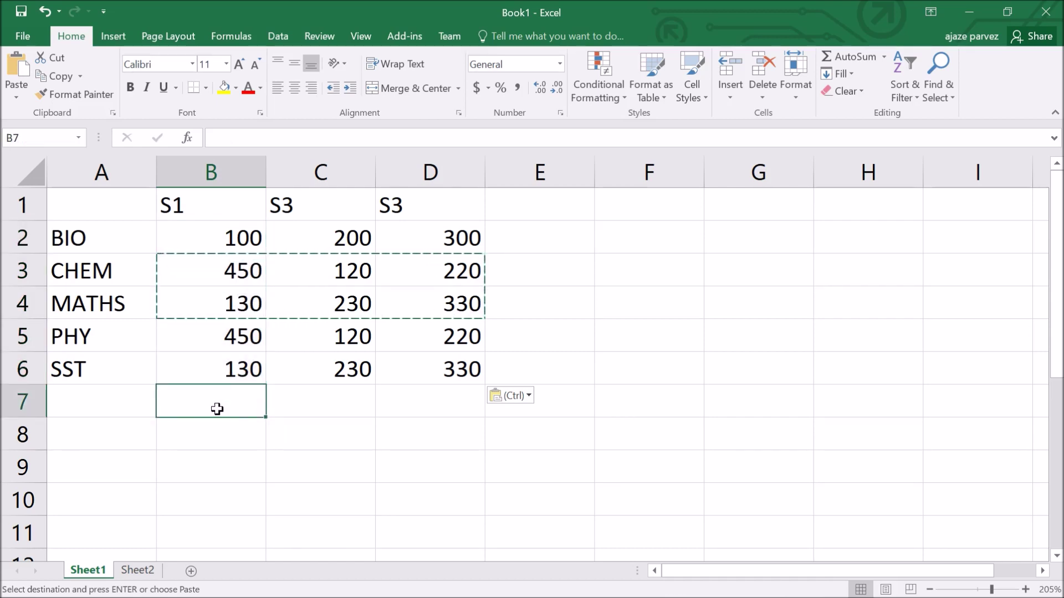
pyautogui.moveTo(192, 232); pyautogui.dragTo(221, 404)
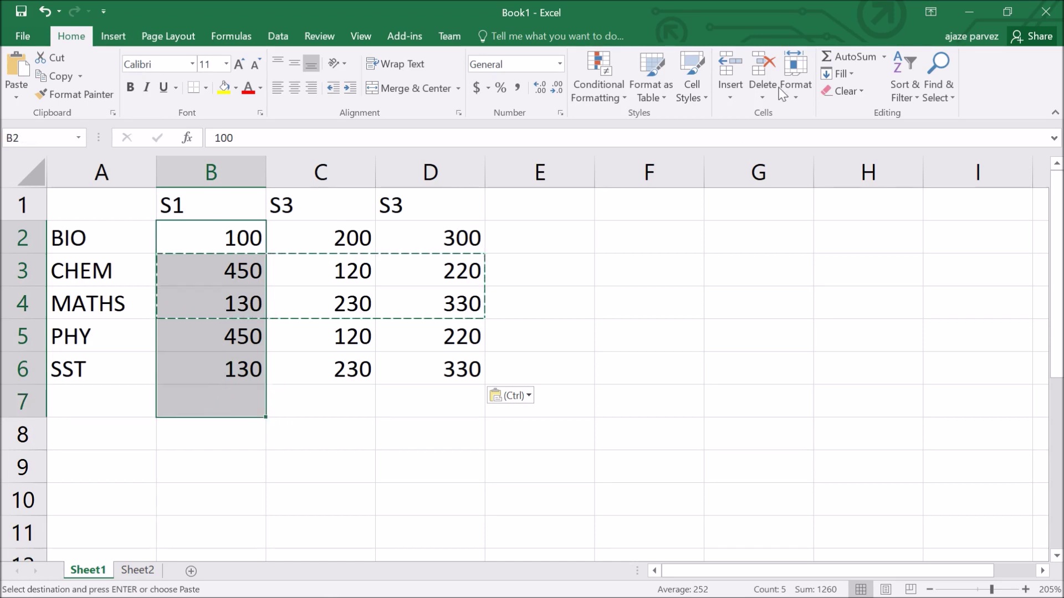
pyautogui.click(852, 58)
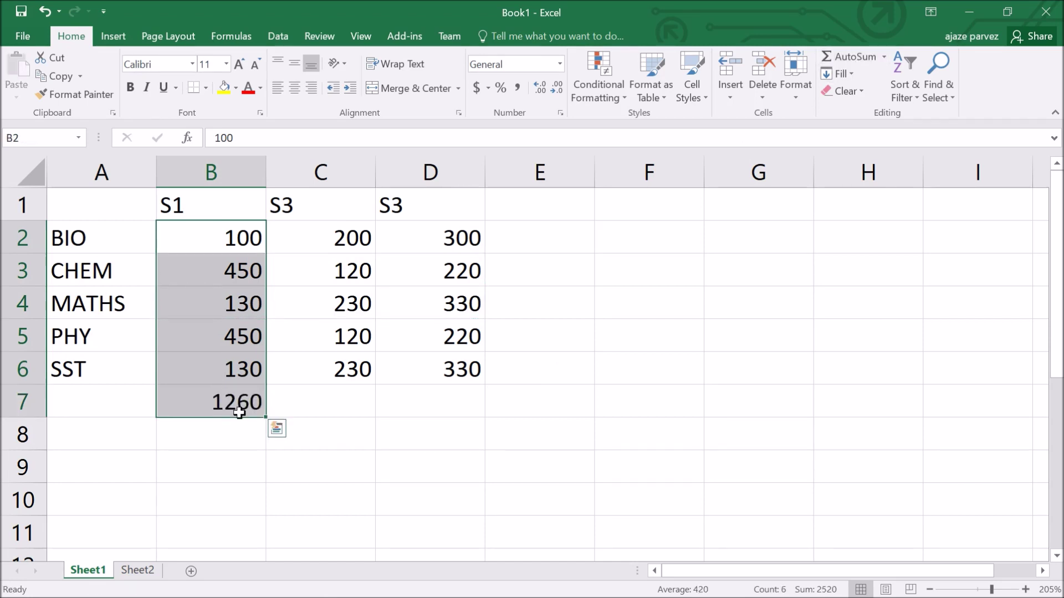
# Total the values in C2:C6 with AutoSum in cell C7, and check the sum formulas in C7 and B7.
pyautogui.click(325, 240)
pyautogui.moveTo(325, 240); pyautogui.dragTo(333, 374)
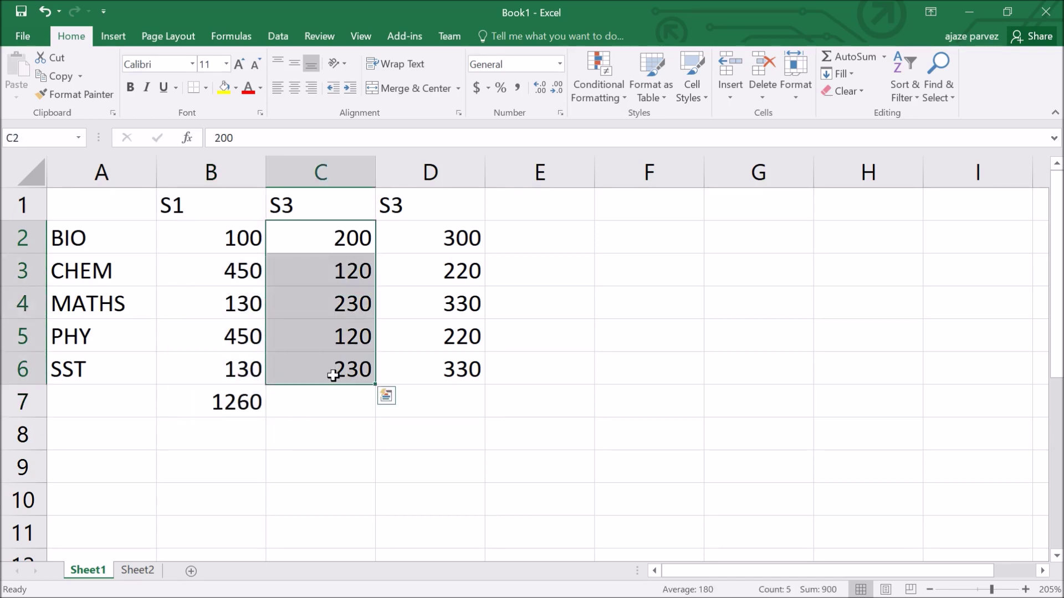
pyautogui.click(331, 408)
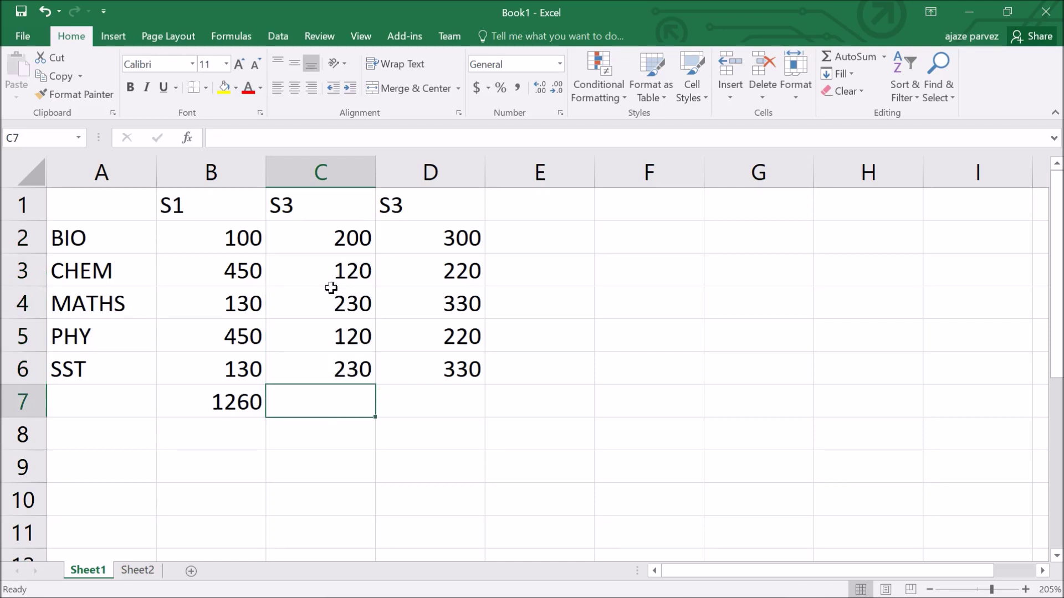
pyautogui.moveTo(324, 237); pyautogui.dragTo(324, 403)
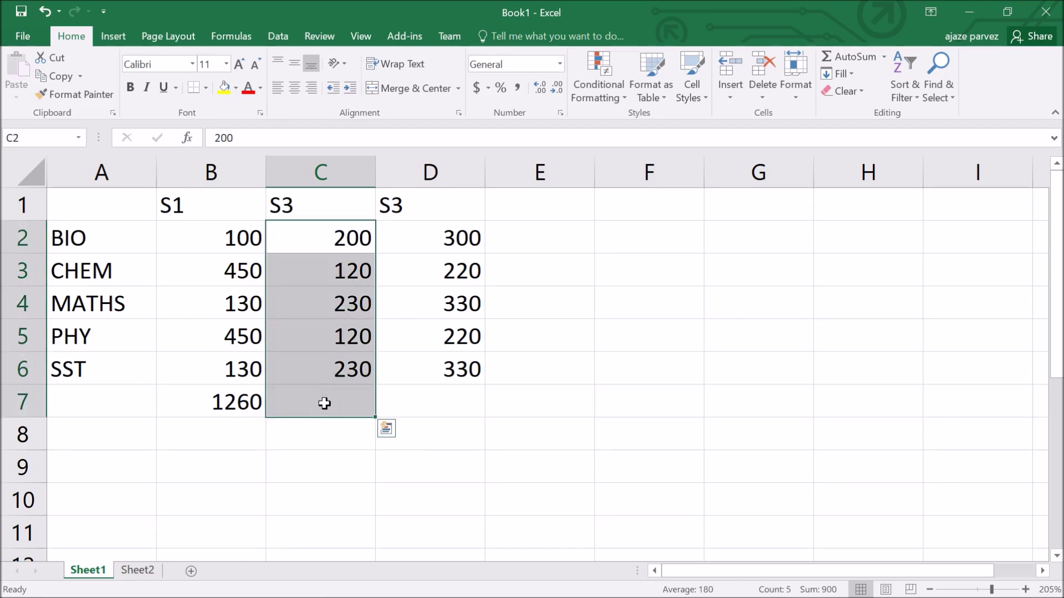
pyautogui.click(879, 61)
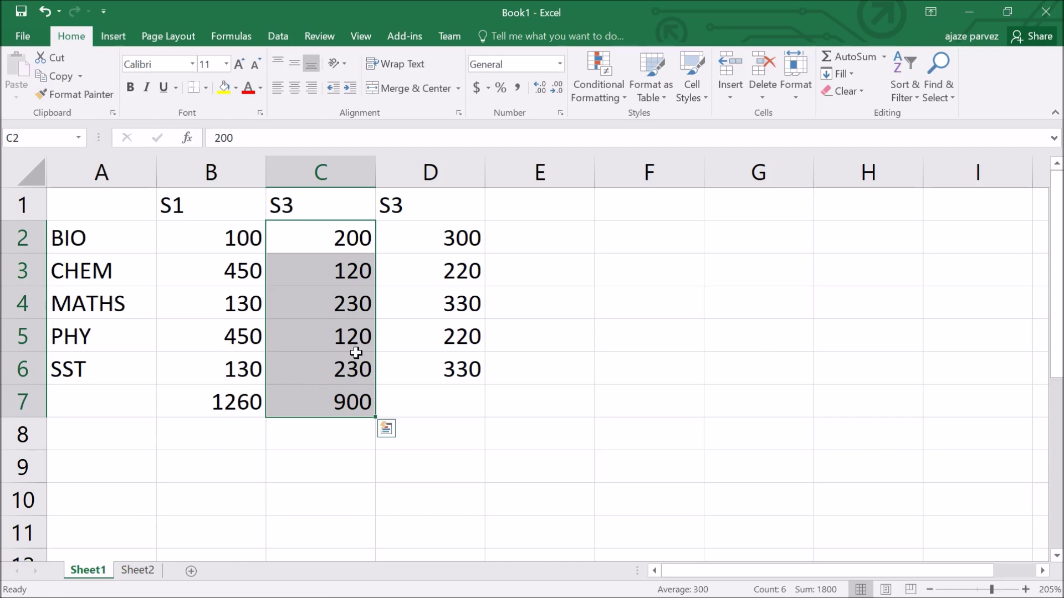
pyautogui.click(341, 405)
pyautogui.click(244, 407)
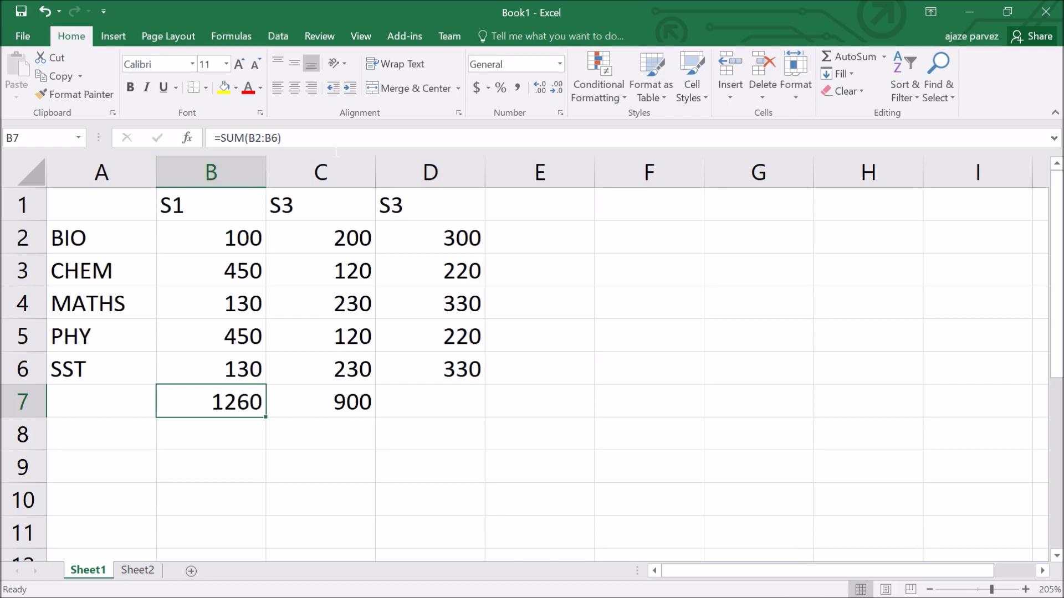
# Open the sum formula in B7 for editing and point out the S1 values it adds.
pyautogui.scroll(2, 344, 188)
pyautogui.press('F2')
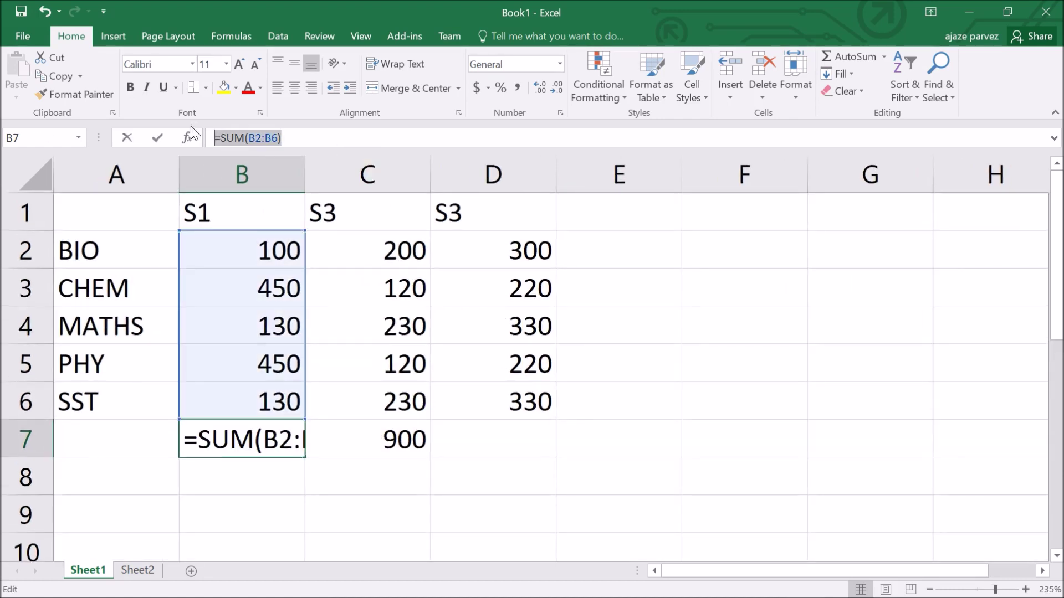
pyautogui.click(265, 442)
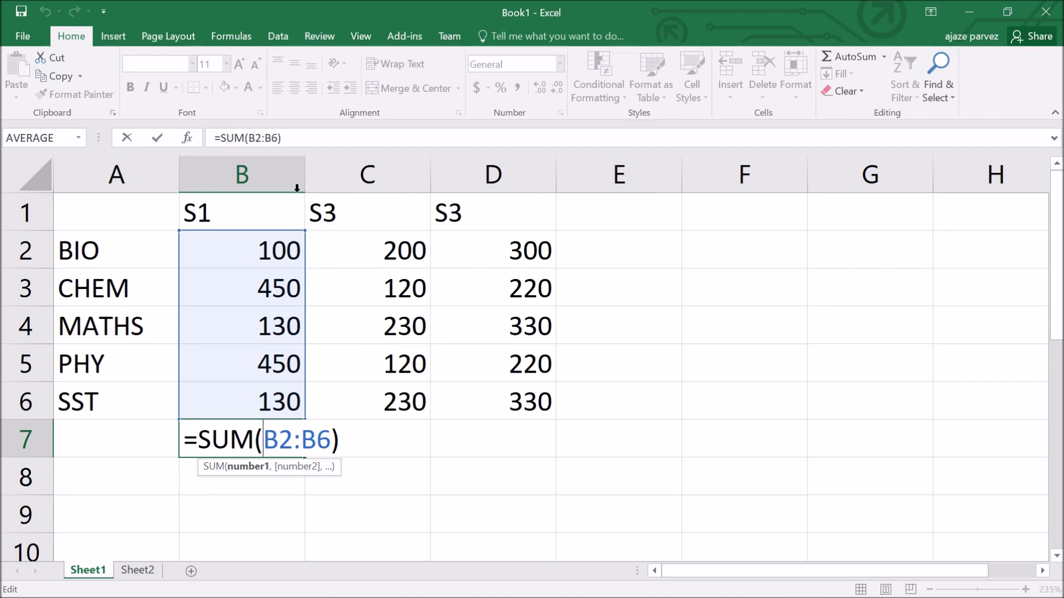
pyautogui.click(278, 243)
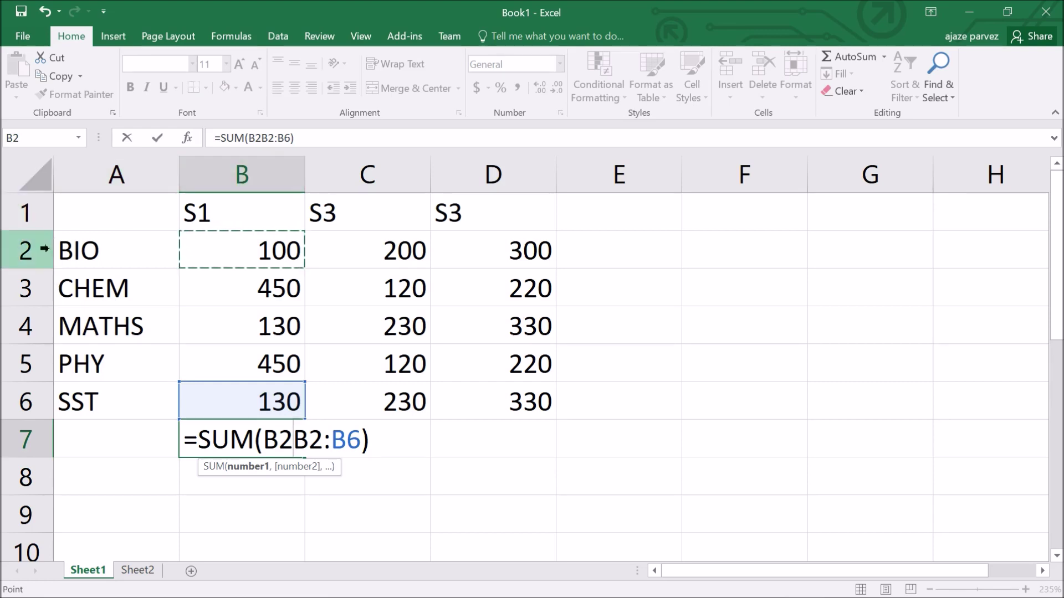
pyautogui.click(268, 302)
pyautogui.click(267, 326)
pyautogui.click(246, 367)
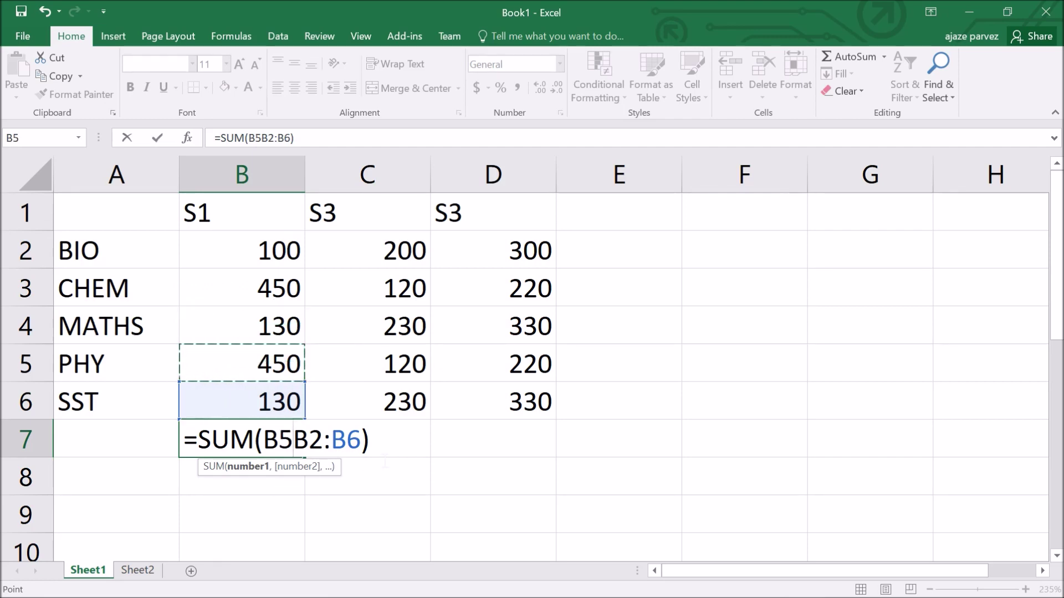
# Remove the stray cell references from the formula in B7 and confirm it as =SUM(B2:B6).
pyautogui.click(293, 438)
pyautogui.hotkey('ctrl', 'z')
pyautogui.hotkey('ctrl', 'y')
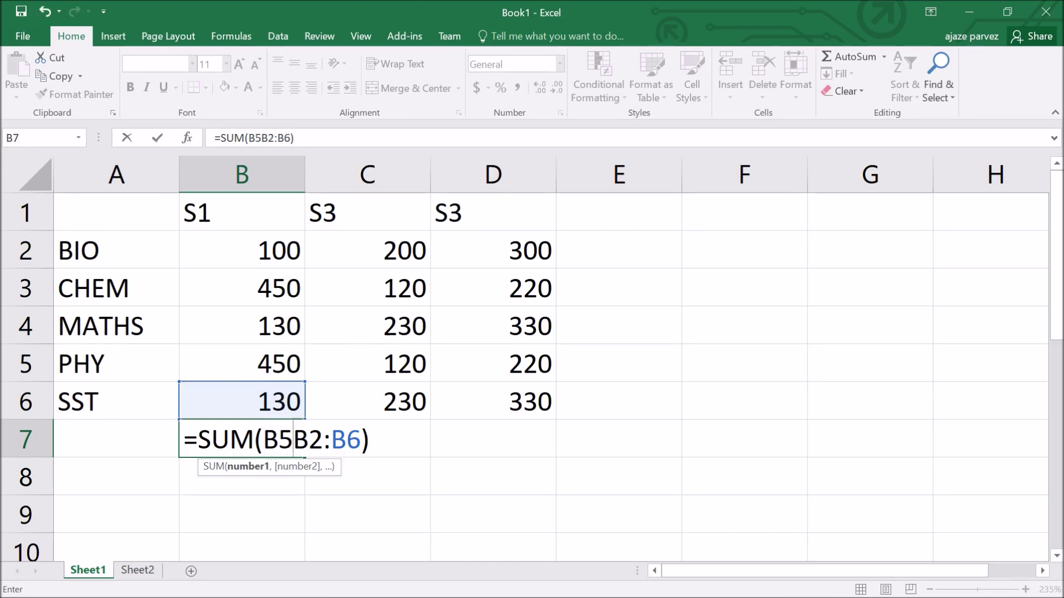
pyautogui.hotkey('ctrl', 'z')
pyautogui.hotkey('ctrl', 'y')
pyautogui.press('BackSpace')
pyautogui.press('BackSpace')
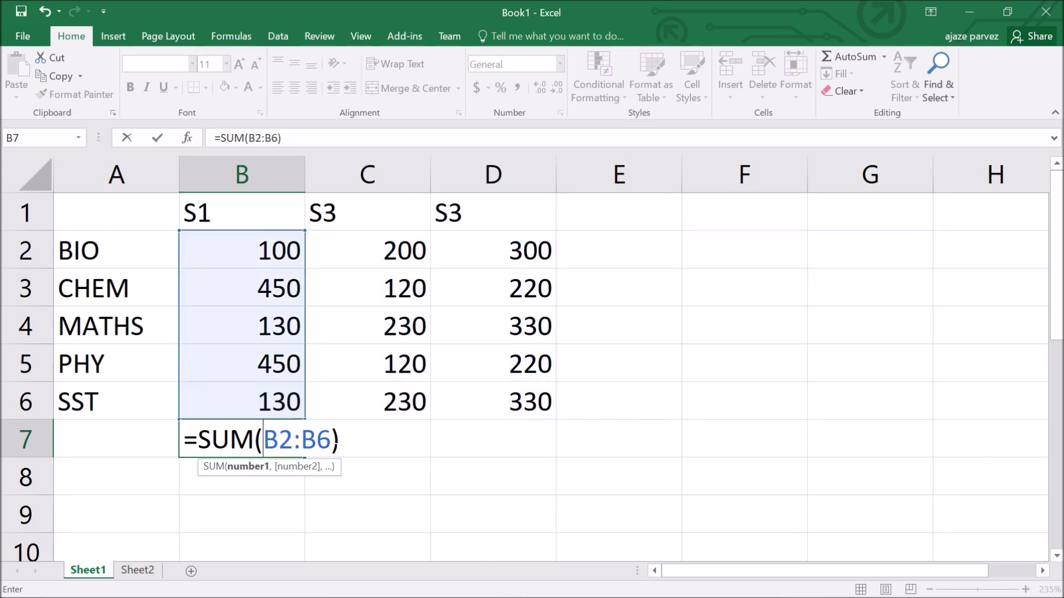
pyautogui.click(268, 494)
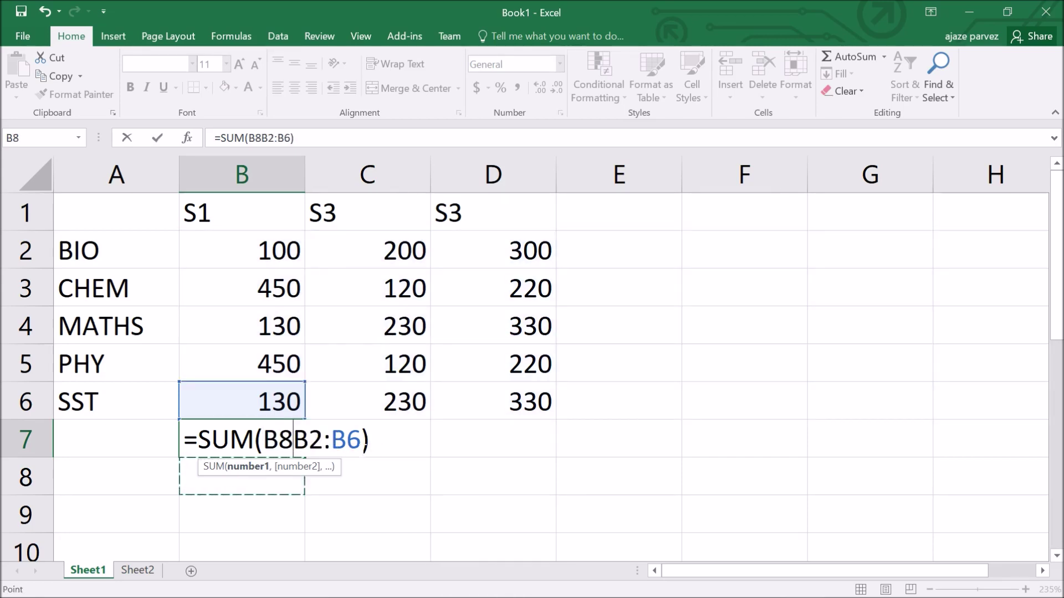
pyautogui.press('BackSpace')
pyautogui.press('BackSpace')
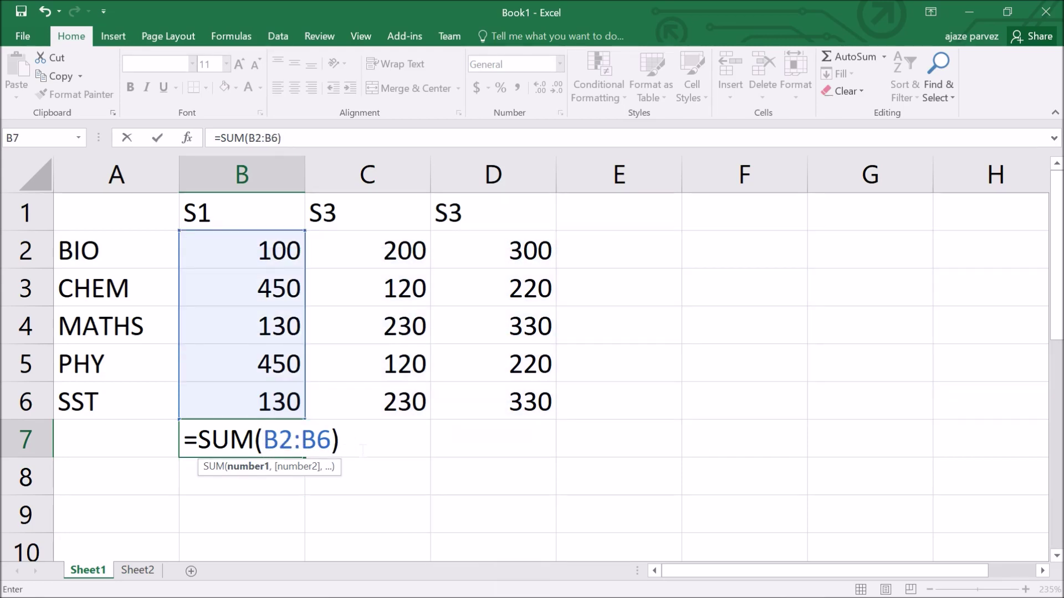
pyautogui.click(440, 147)
pyautogui.press('Return')
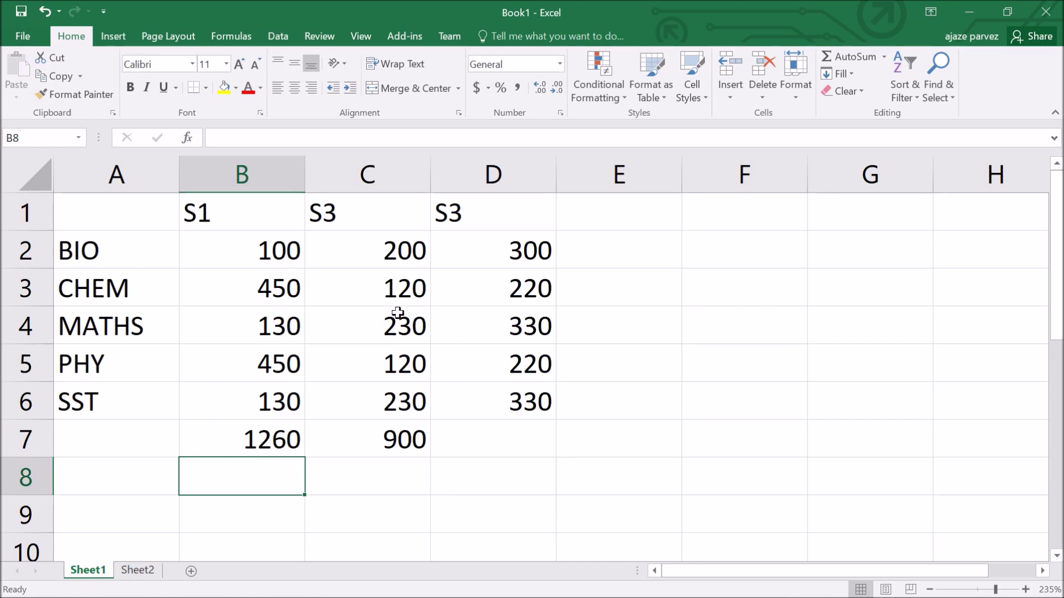
# Total the last column in cell D7 by adding its cells individually with the formula =D2+D3+D4+D5+D6.
pyautogui.click(493, 256)
pyautogui.click(491, 455)
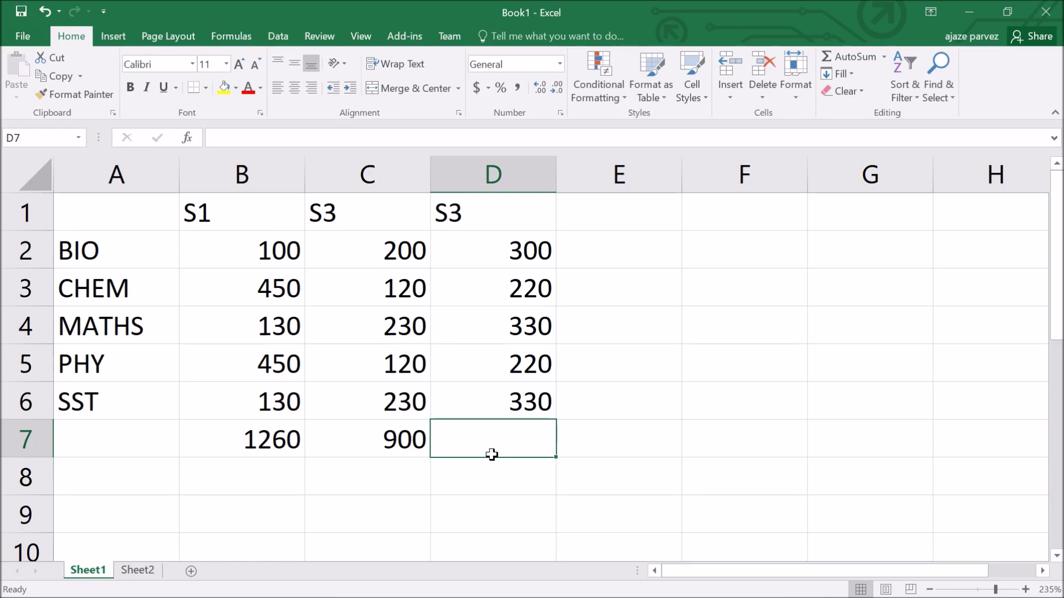
pyautogui.write('=')
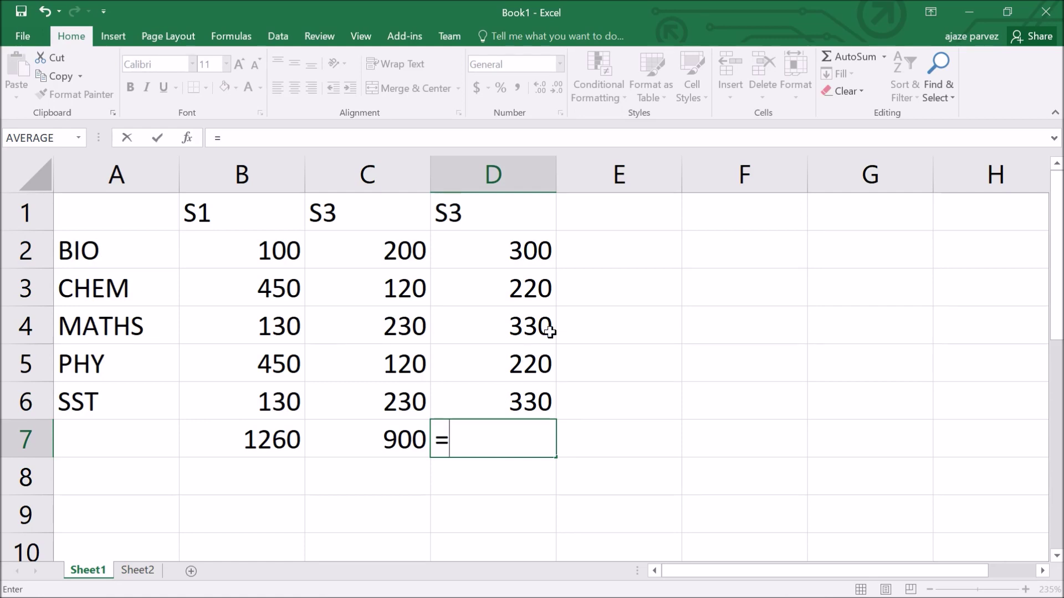
pyautogui.click(510, 249)
pyautogui.press('F2')
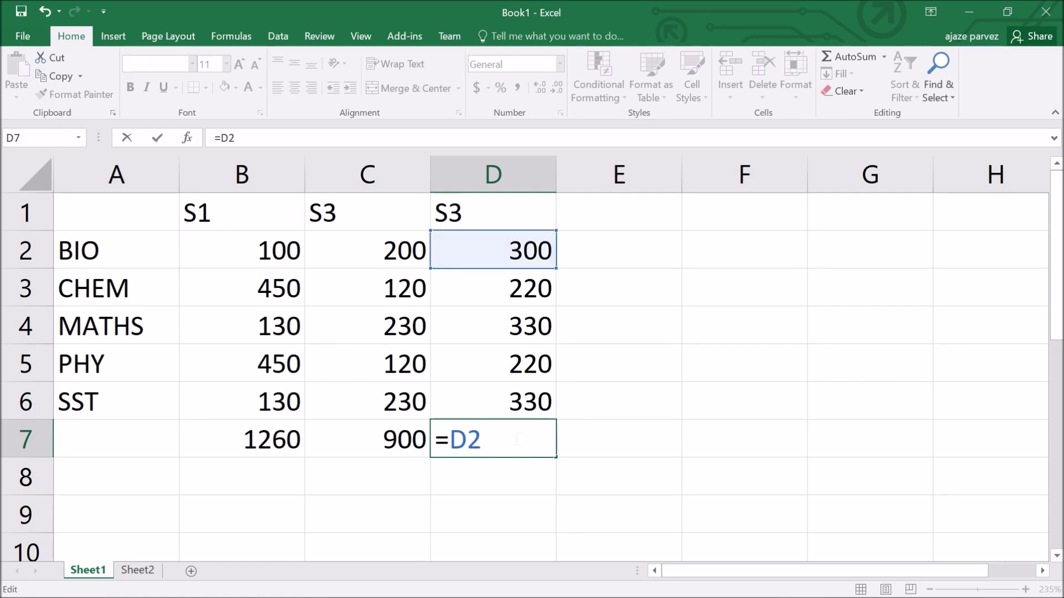
pyautogui.write('+')
pyautogui.click(475, 289)
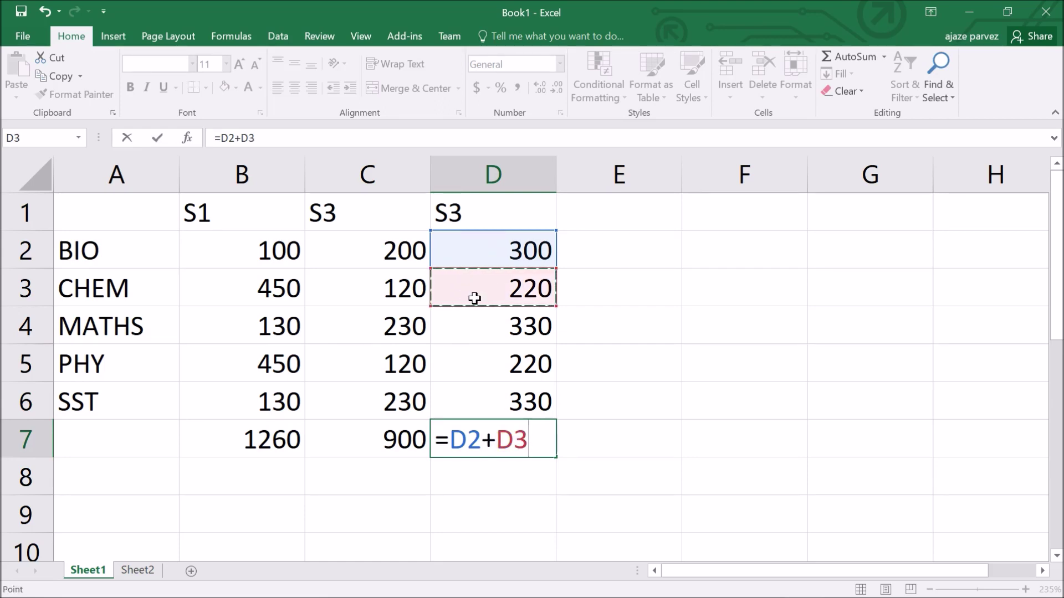
pyautogui.write('+')
pyautogui.click(483, 338)
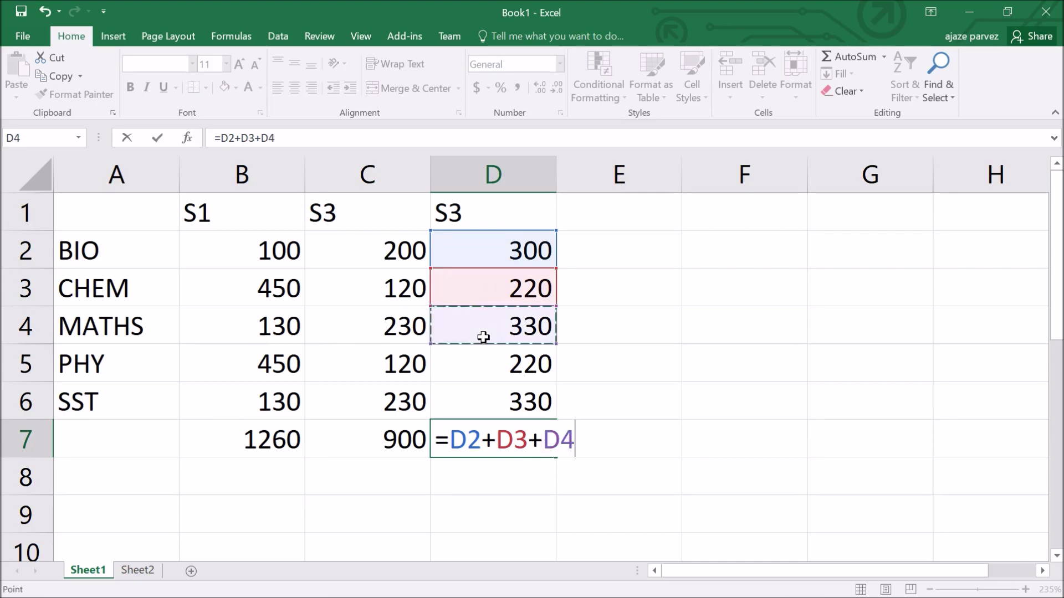
pyautogui.write('+')
pyautogui.click(486, 379)
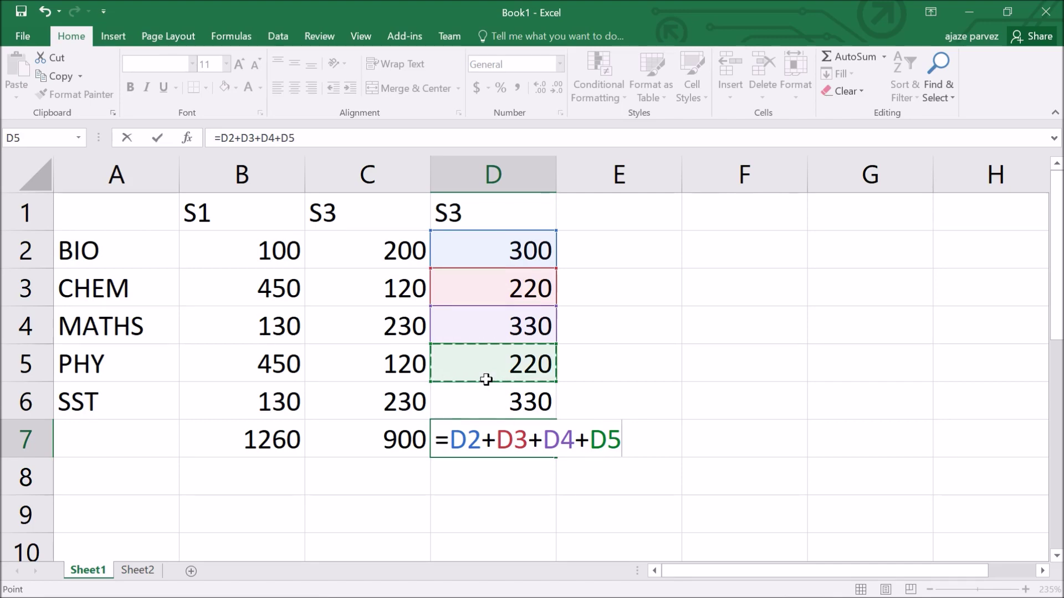
pyautogui.write('+')
pyautogui.click(489, 404)
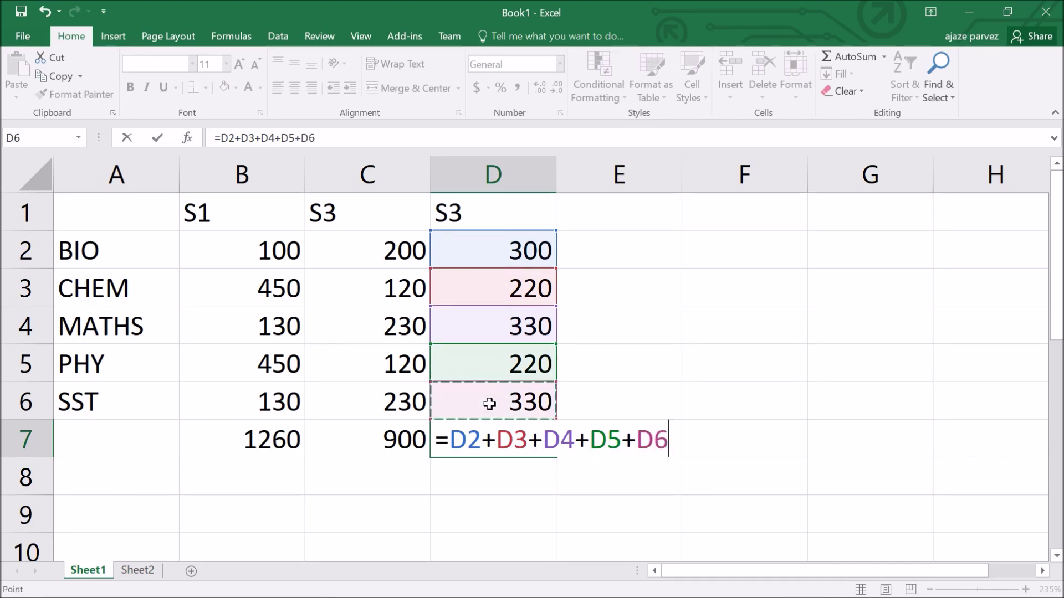
pyautogui.press('Return')
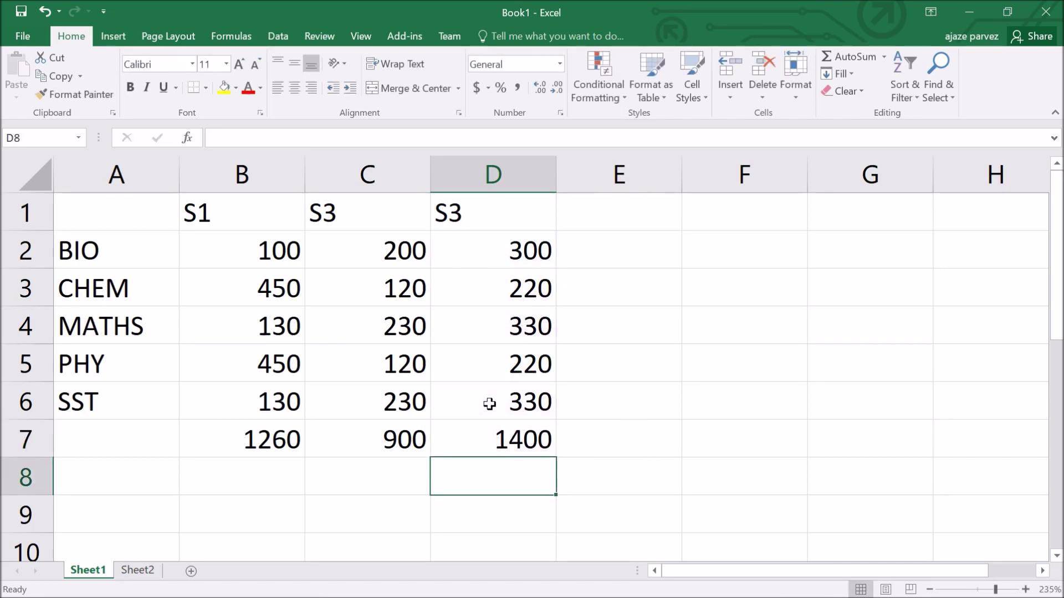
# Compare the SUM formula in C7 with the cell-by-cell addition in D7 and the cells each one covers.
pyautogui.click(383, 450)
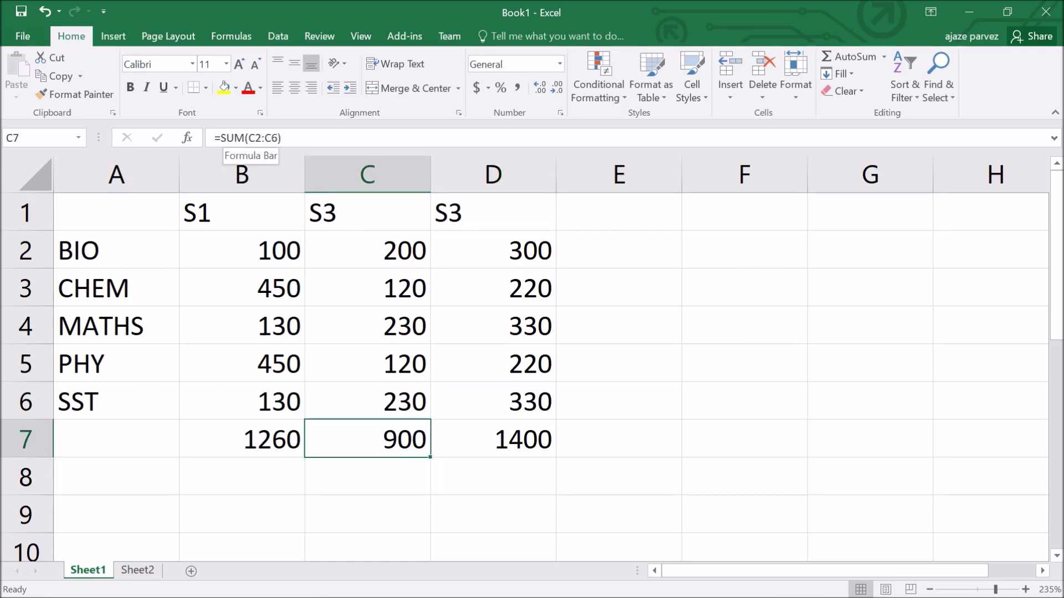
pyautogui.click(503, 443)
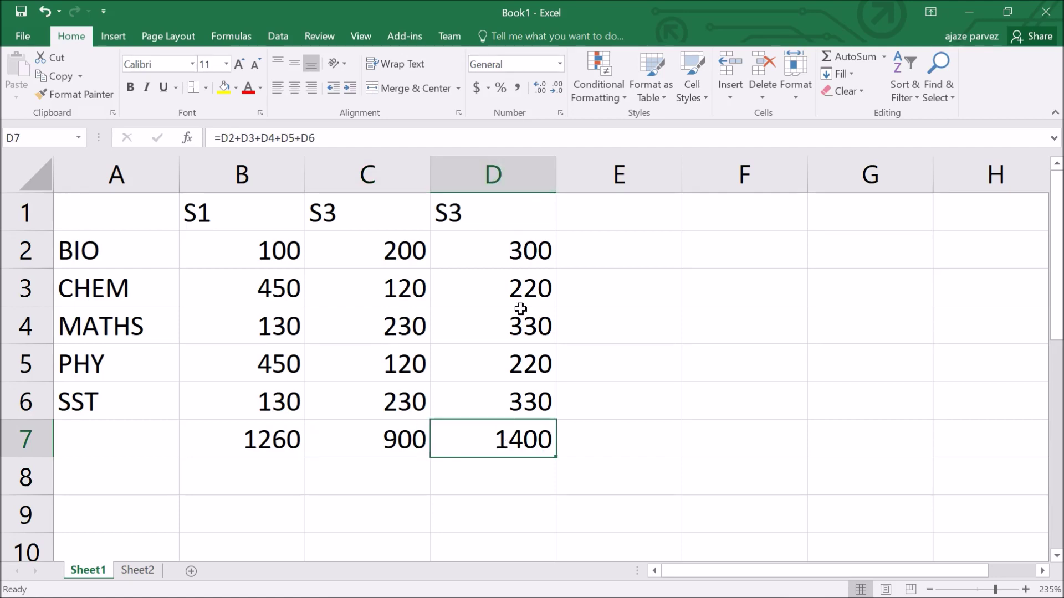
pyautogui.click(495, 256)
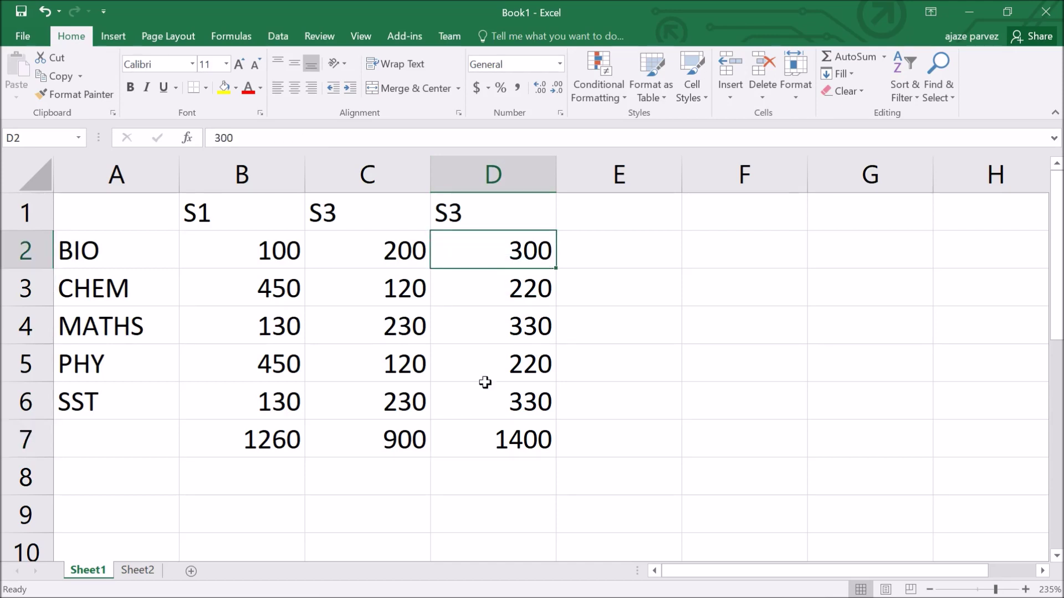
pyautogui.click(506, 408)
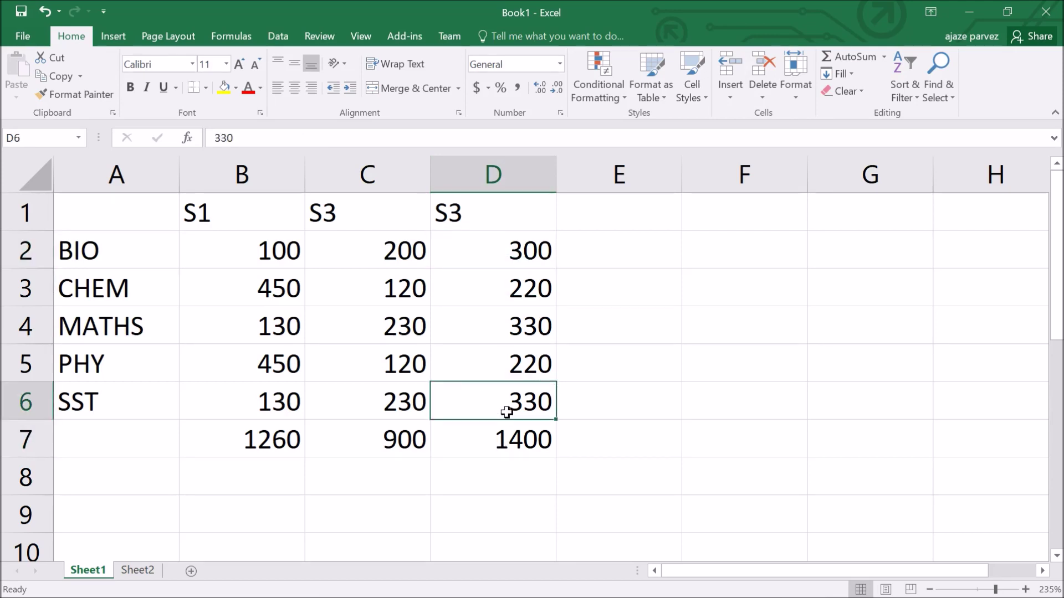
pyautogui.click(391, 249)
# Shorten the sum range in cell C7 so that its formula is =SUM(C2:C4).
pyautogui.click(391, 439)
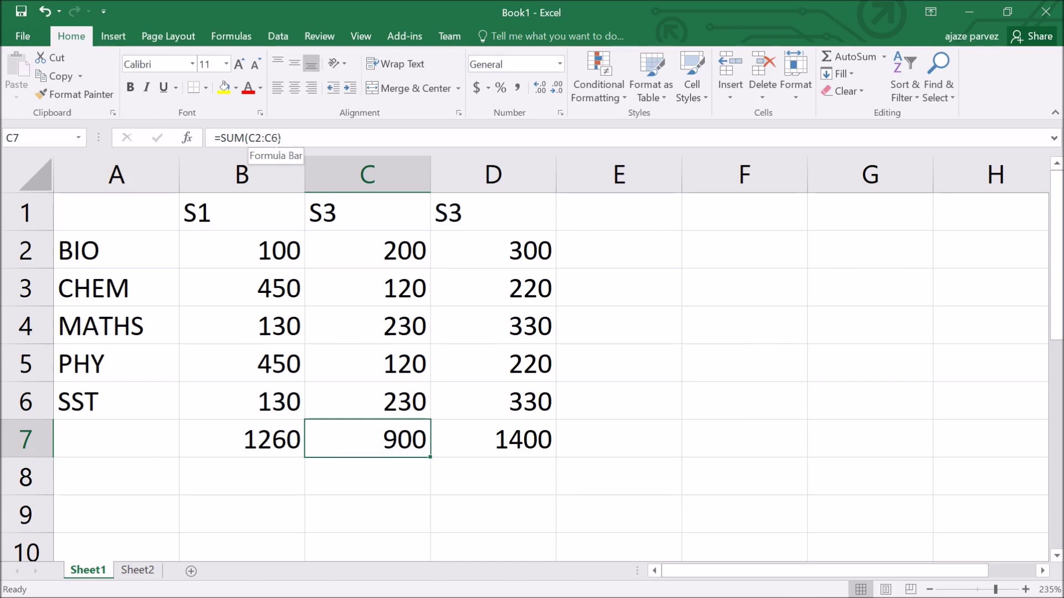
pyautogui.click(289, 141)
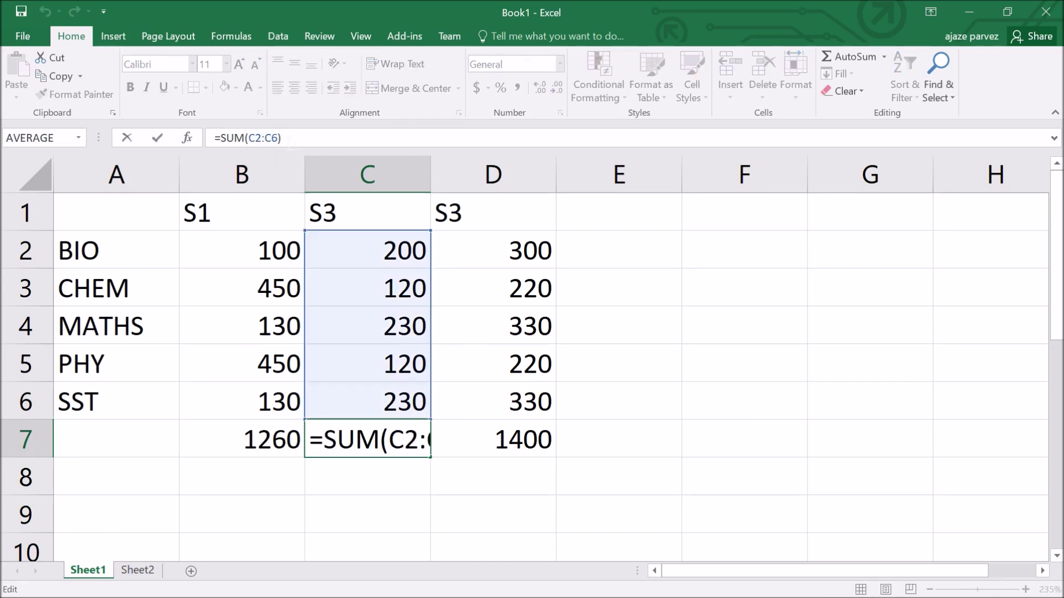
pyautogui.press('Left')
pyautogui.press('BackSpace')
pyautogui.press('BackSpace')
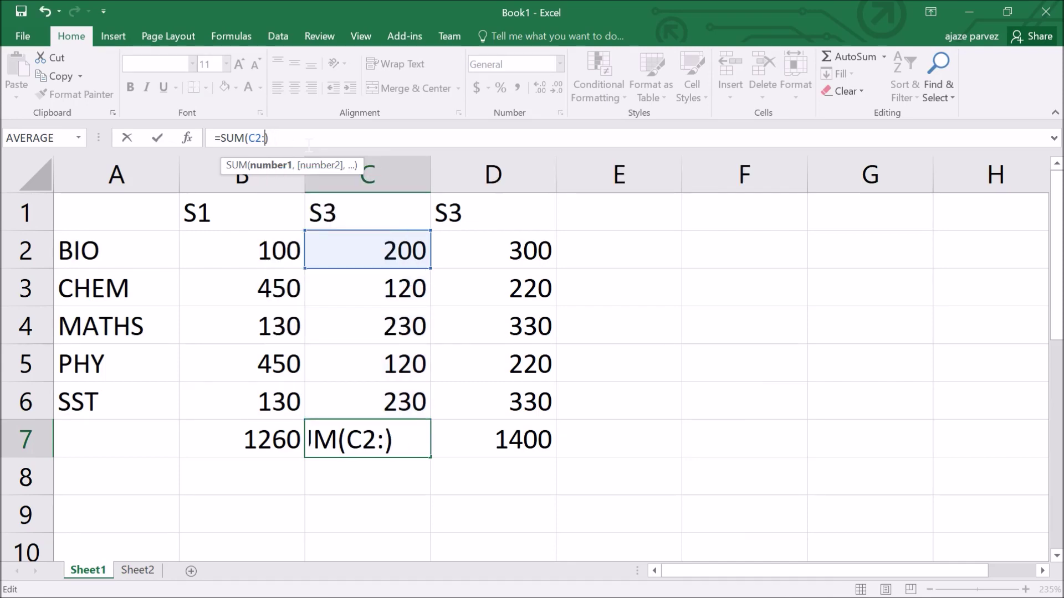
pyautogui.write('C4')
pyautogui.press('Return')
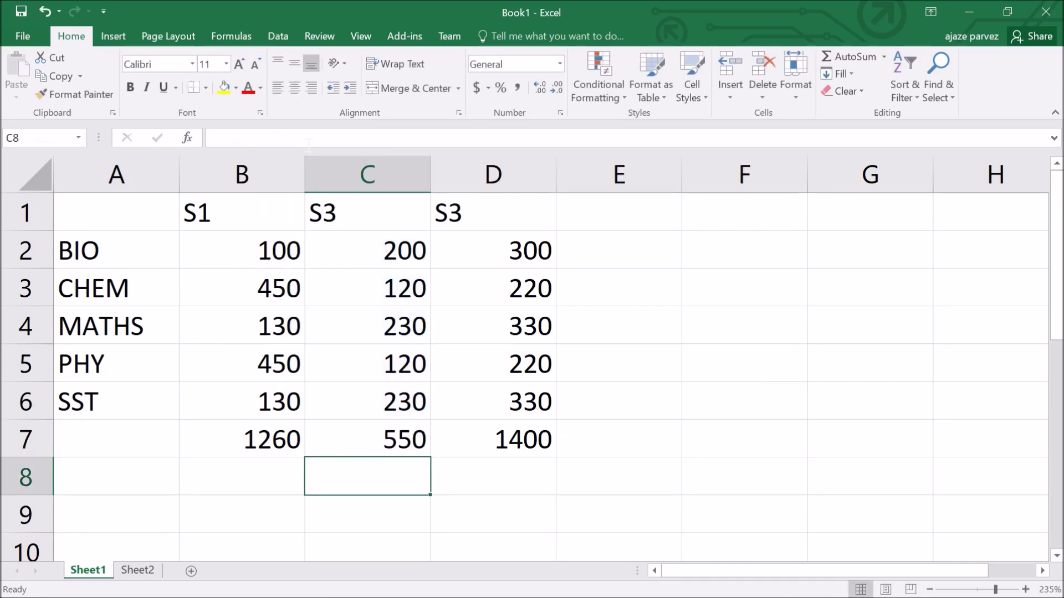
# Check the C2, C3 and C4 values against the total and formula in C7.
pyautogui.click(396, 251)
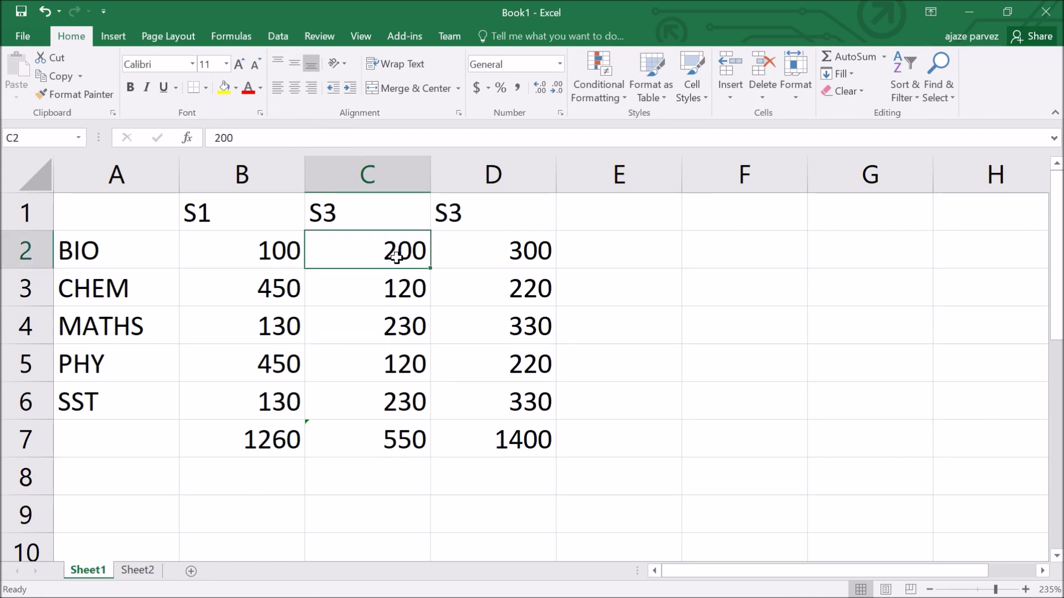
pyautogui.click(400, 299)
pyautogui.click(400, 338)
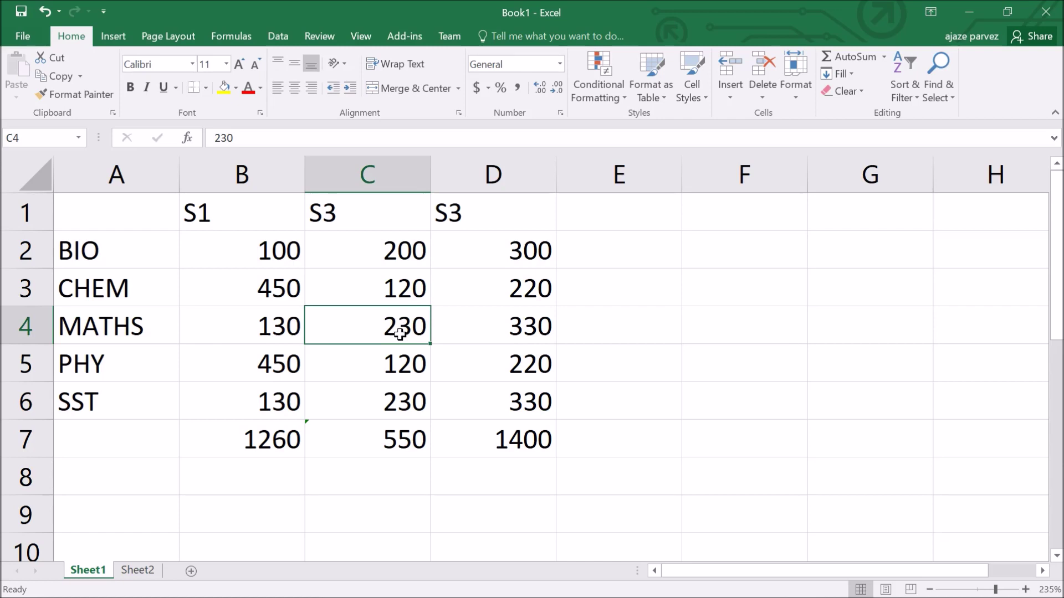
pyautogui.click(405, 443)
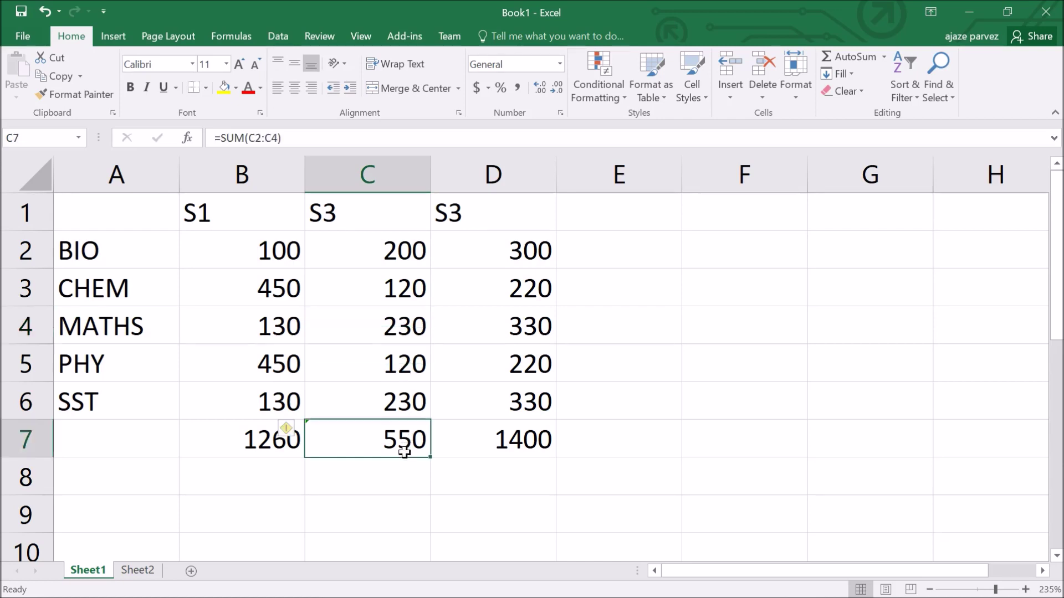
pyautogui.click(417, 247)
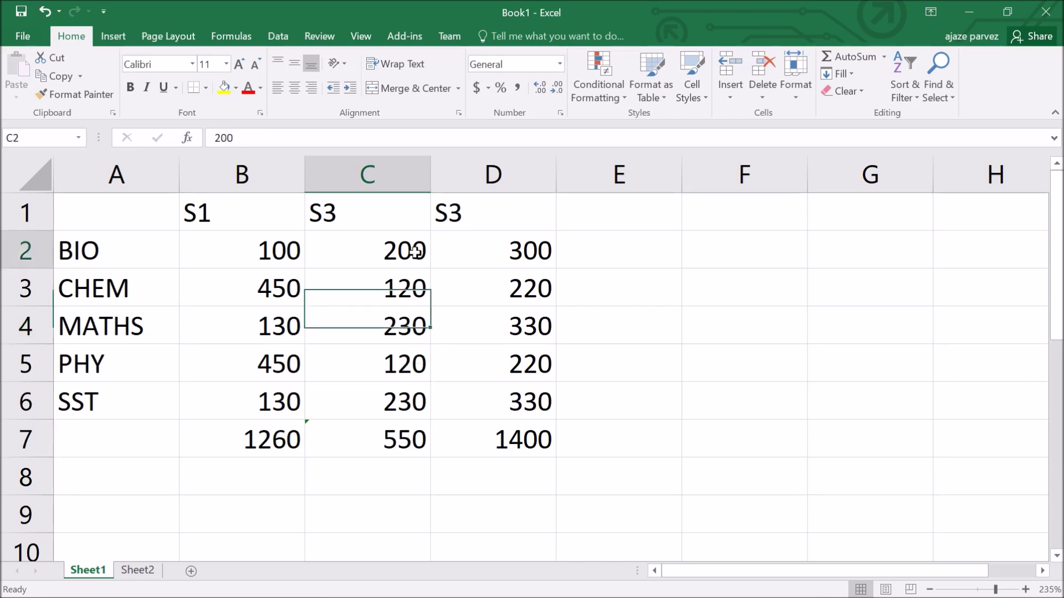
pyautogui.click(400, 437)
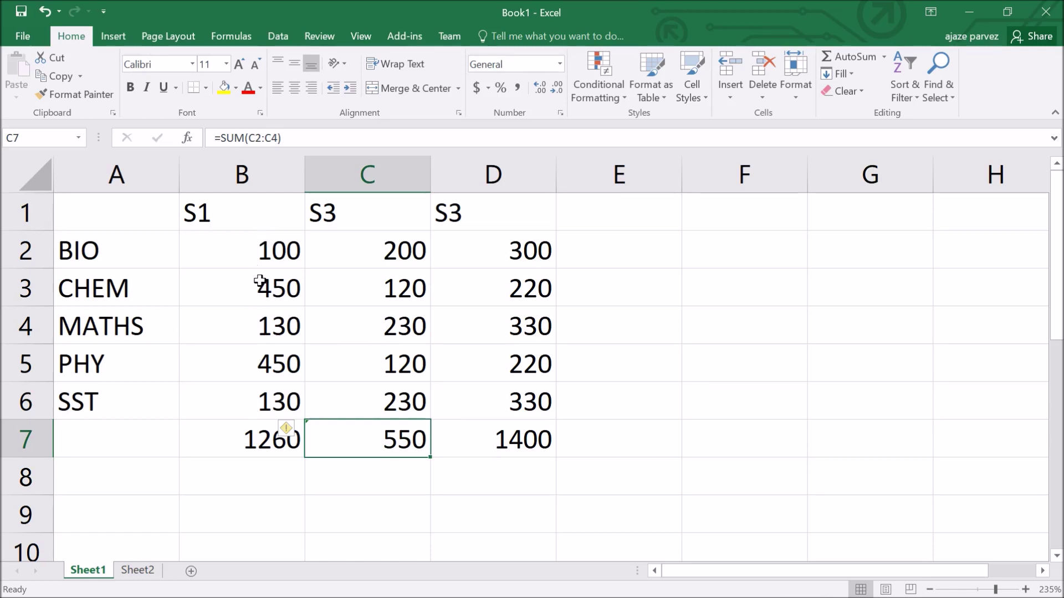
# Clear the total formulas from cells B7, C7 and D7.
pyautogui.click(275, 446)
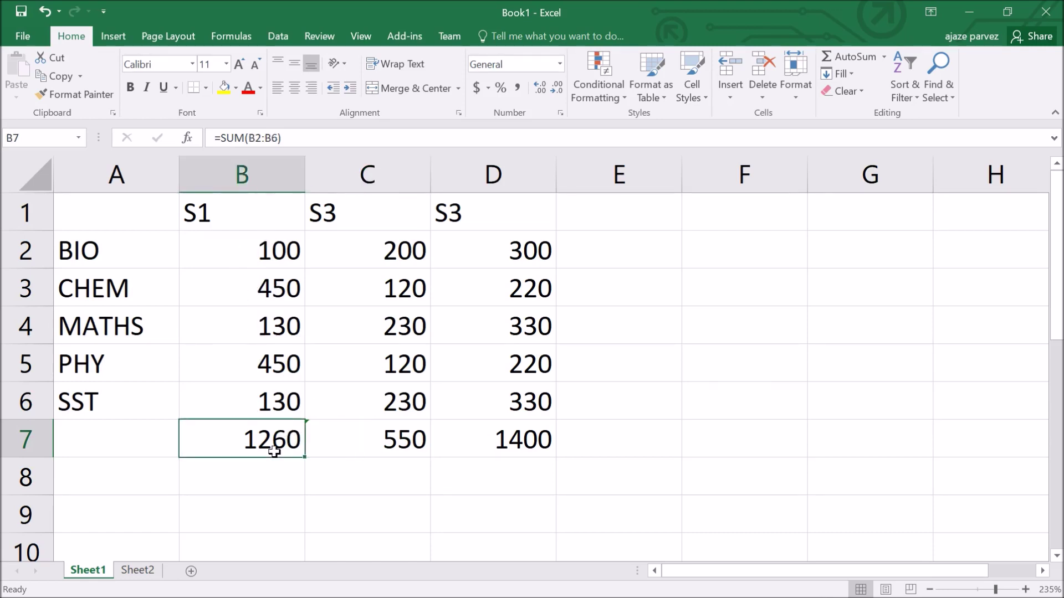
pyautogui.press('F2')
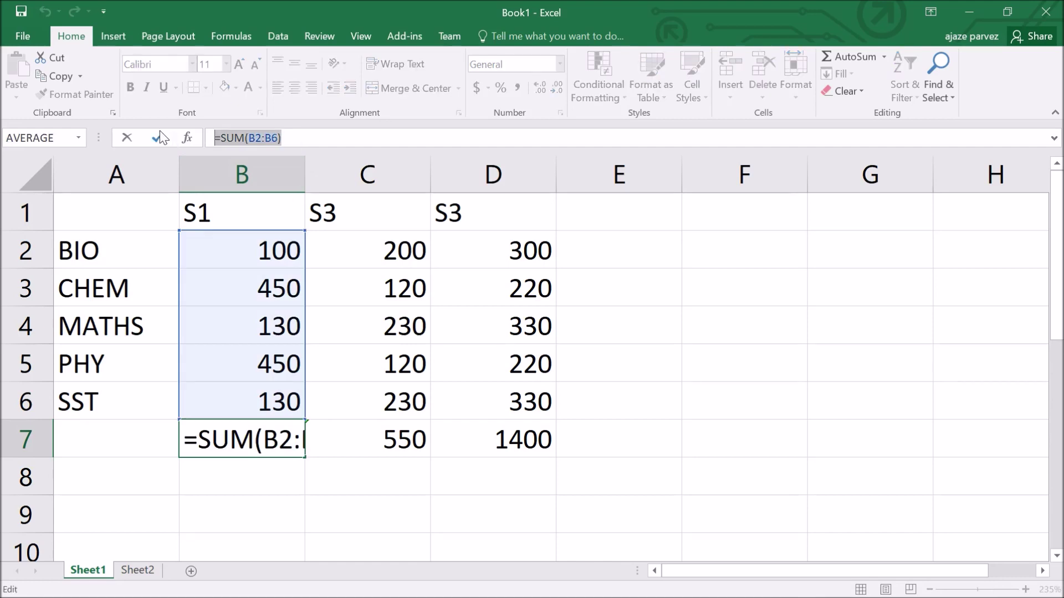
pyautogui.press('Delete')
pyautogui.click(357, 446)
pyautogui.press('F2')
pyautogui.press('Delete')
pyautogui.click(520, 441)
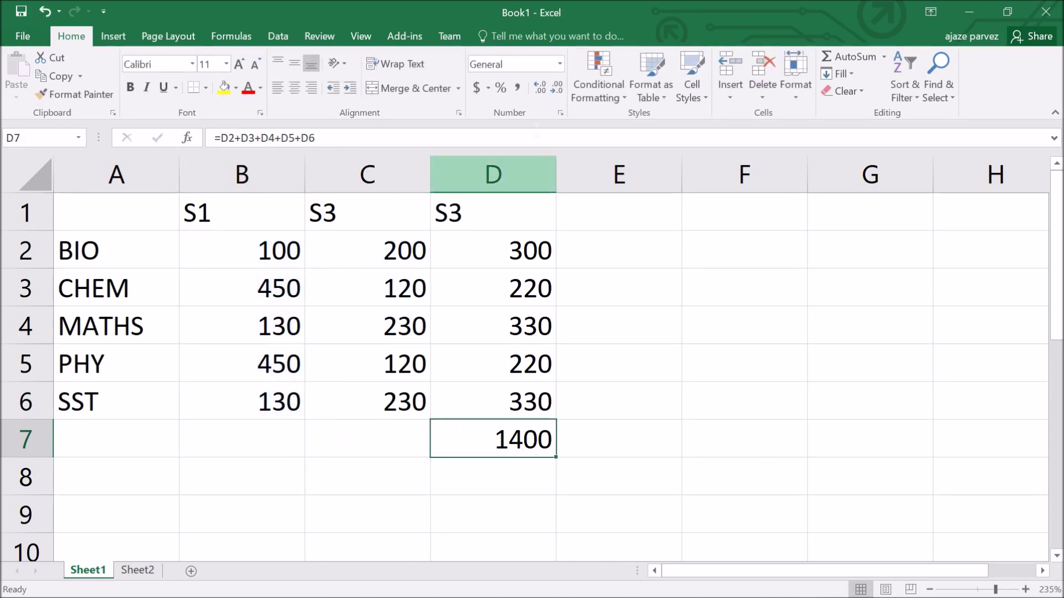
pyautogui.press('F2')
pyautogui.hotkey('shift', 'Home')
pyautogui.press('Delete')
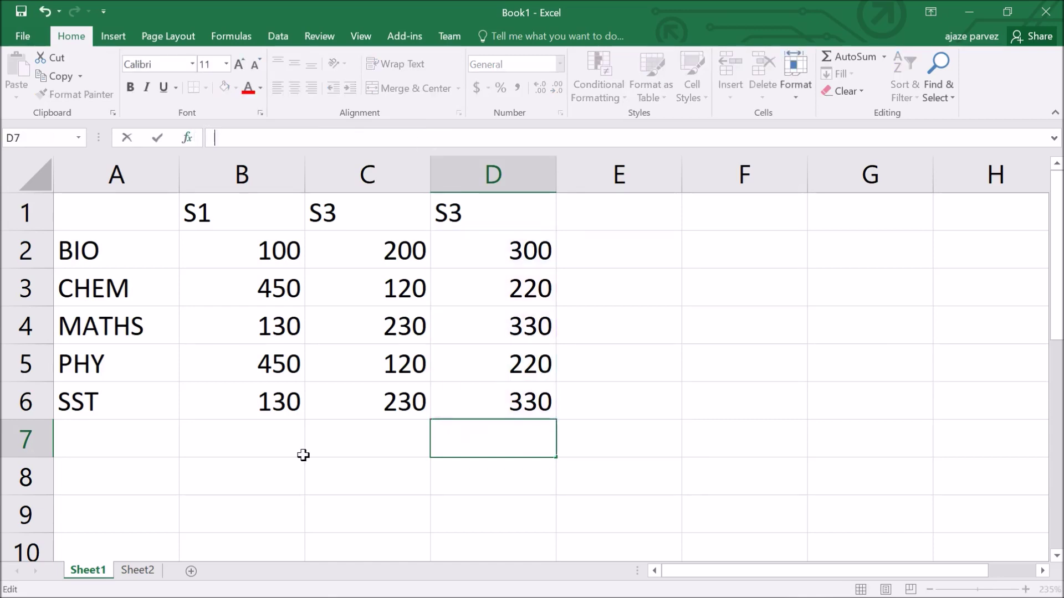
pyautogui.click(281, 373)
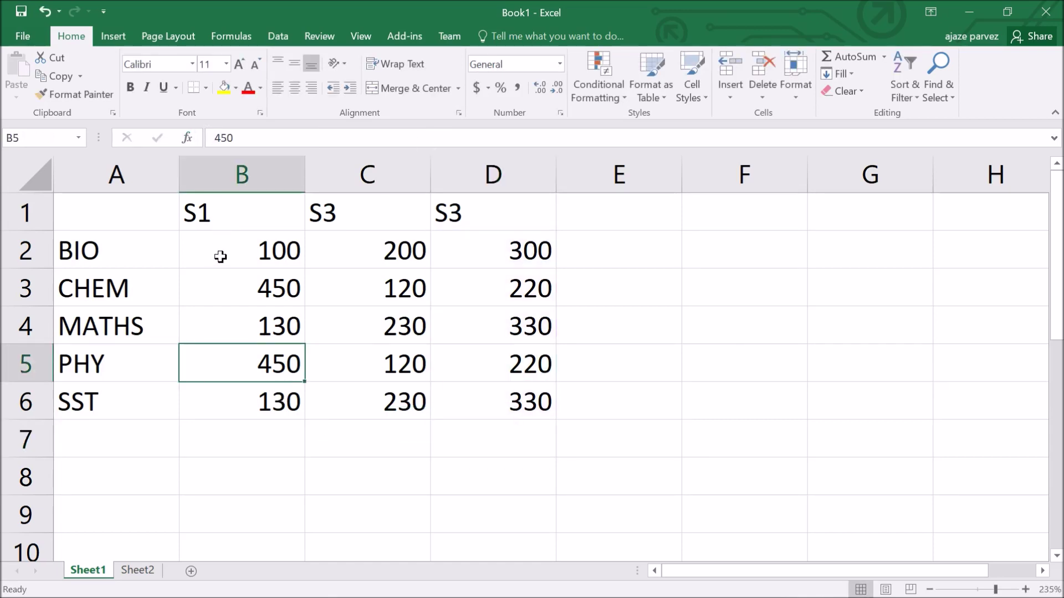
# Start a formula in cell B7, below the S1 marks, and open the Insert Function dialog.
pyautogui.moveTo(219, 250); pyautogui.dragTo(247, 418)
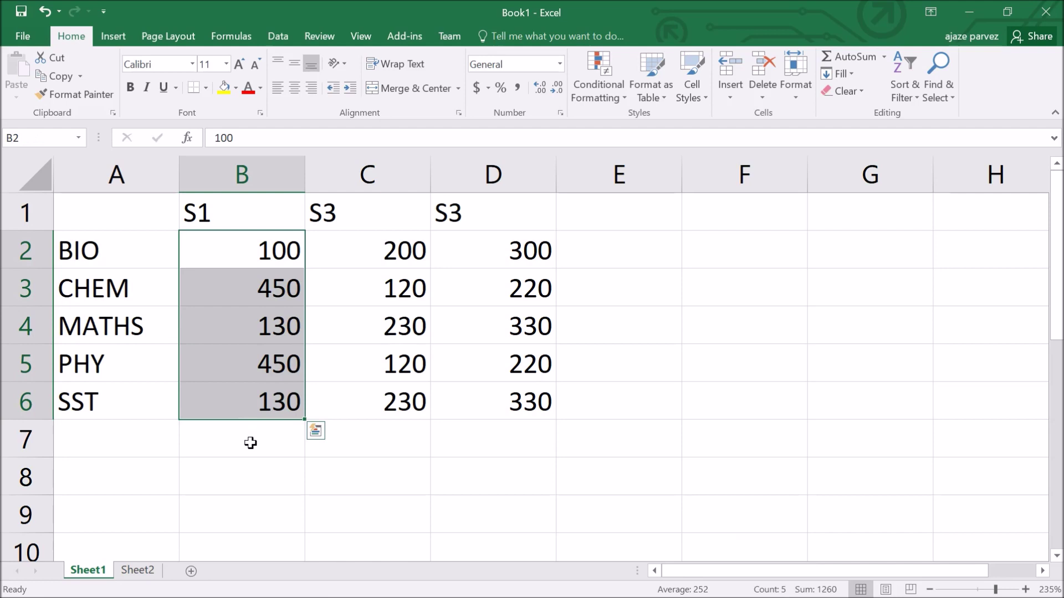
pyautogui.click(246, 443)
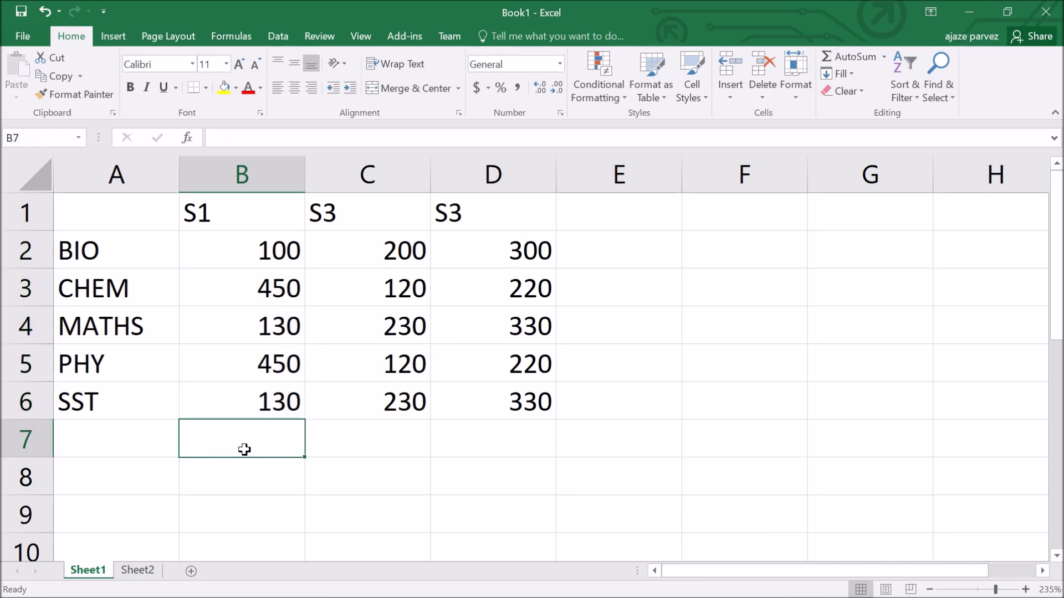
pyautogui.write('=')
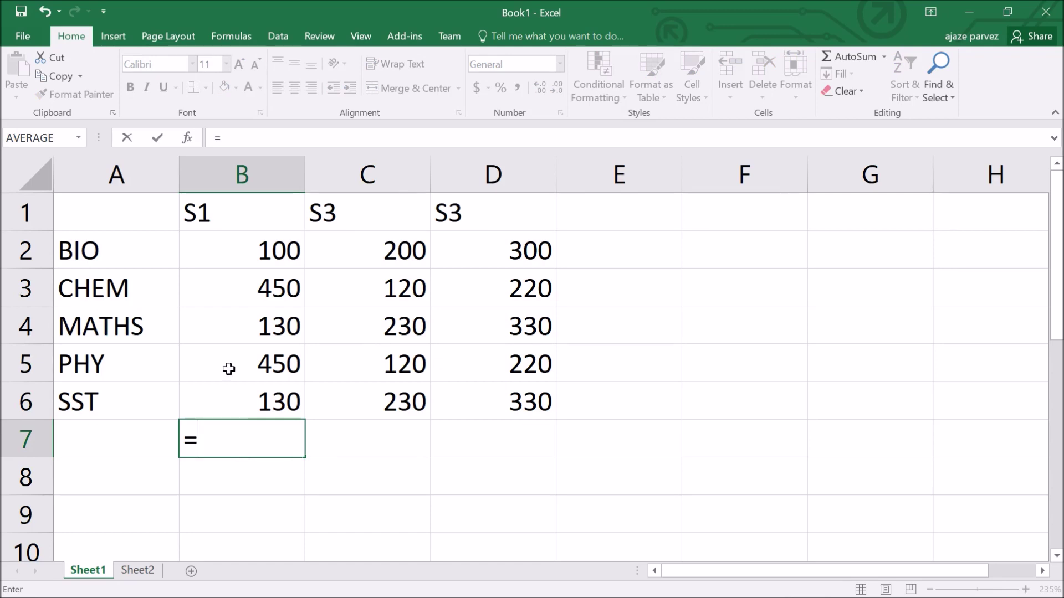
pyautogui.click(235, 446)
pyautogui.click(79, 138)
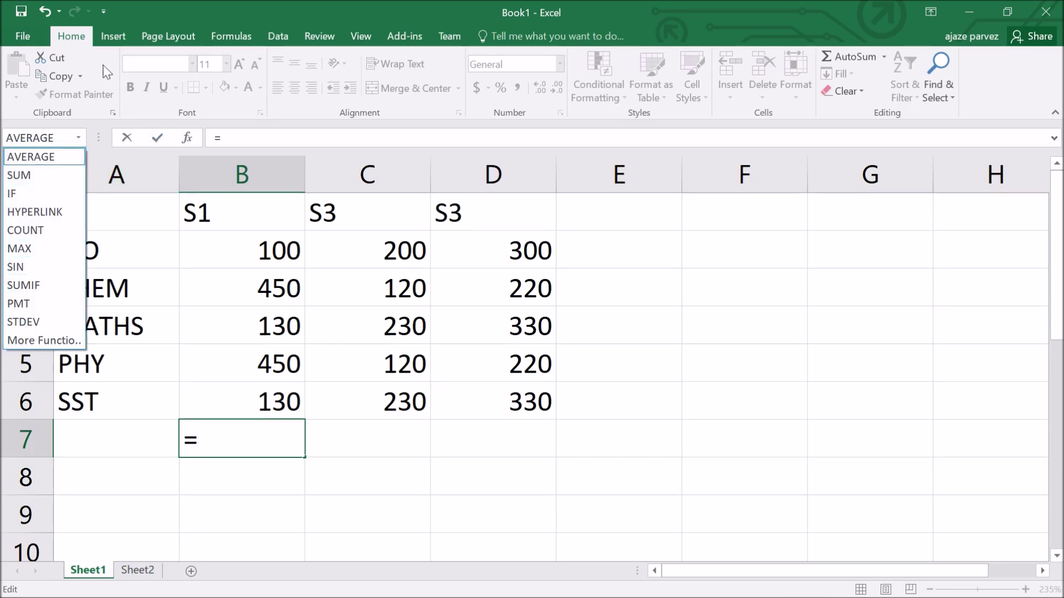
pyautogui.click(233, 37)
pyautogui.click(232, 35)
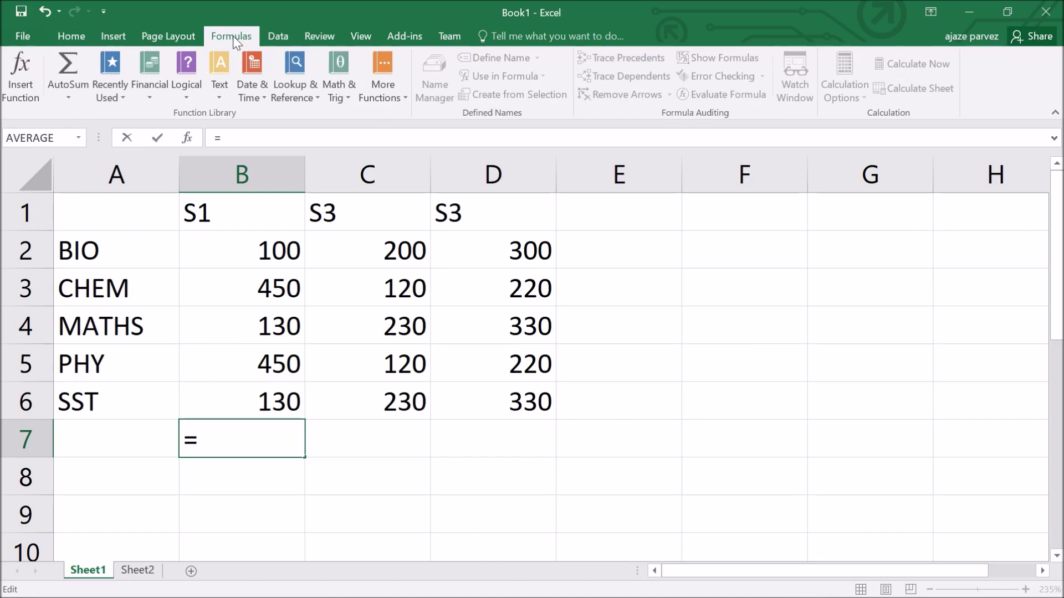
pyautogui.click(110, 99)
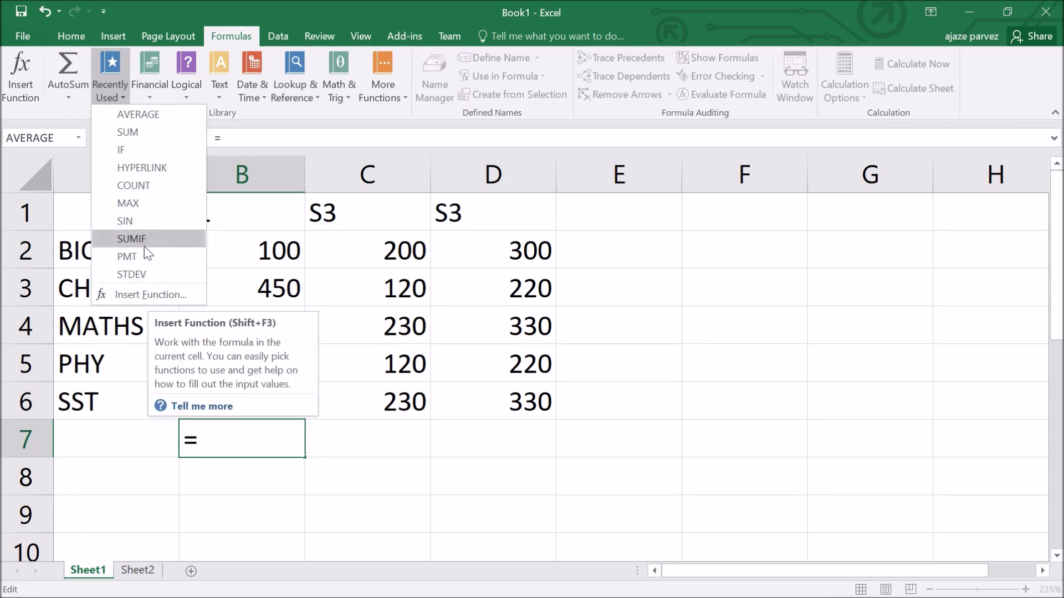
pyautogui.click(147, 295)
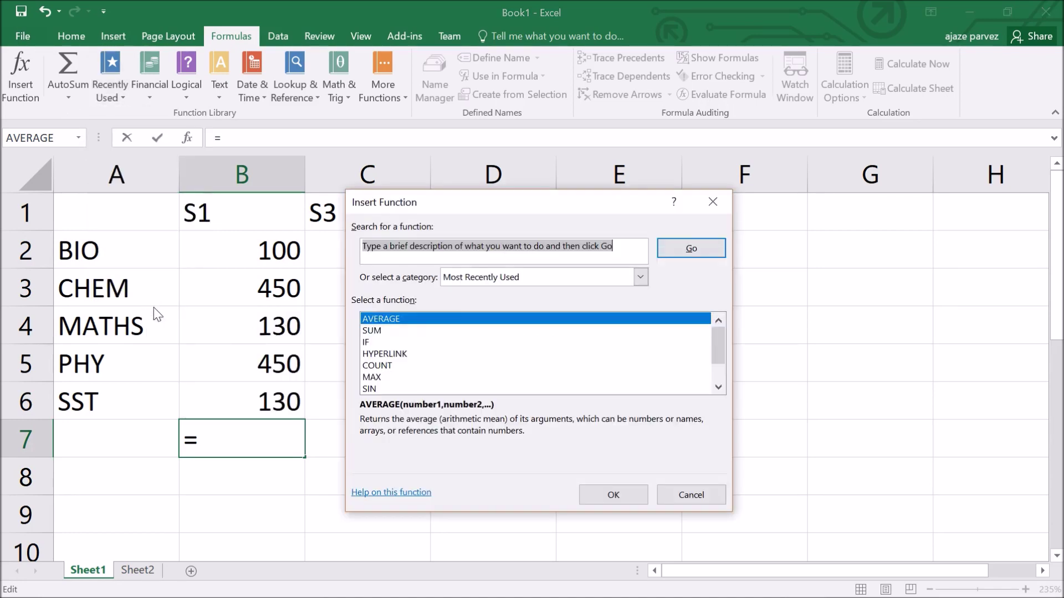
# Insert the MAX function in cell B7 over the range B2:B6.
pyautogui.scroll(-1, 406, 380)
pyautogui.scroll(1, 407, 380)
pyautogui.scroll(-1, 404, 377)
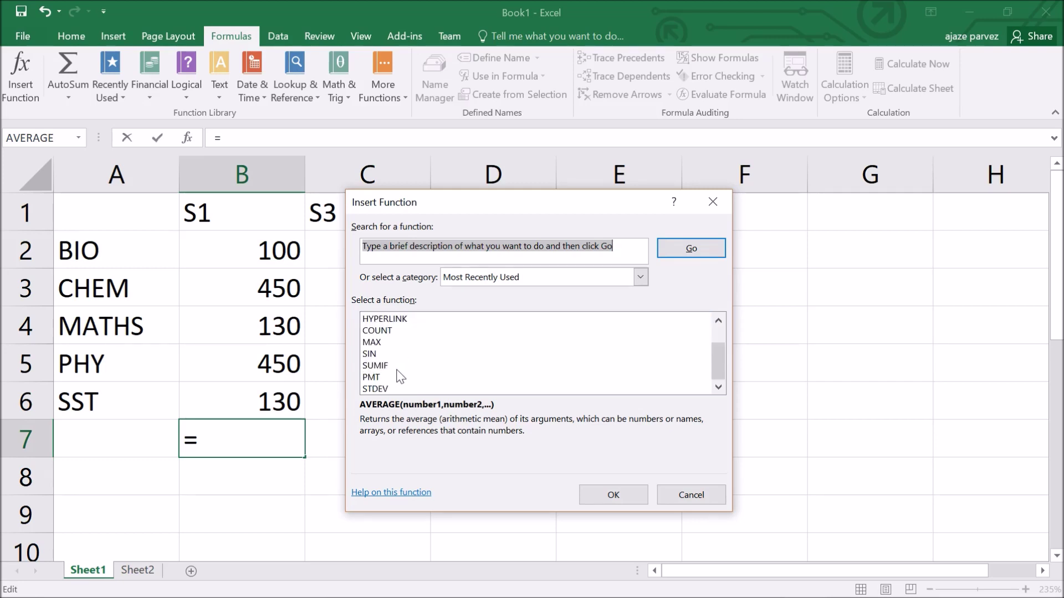
pyautogui.click(380, 343)
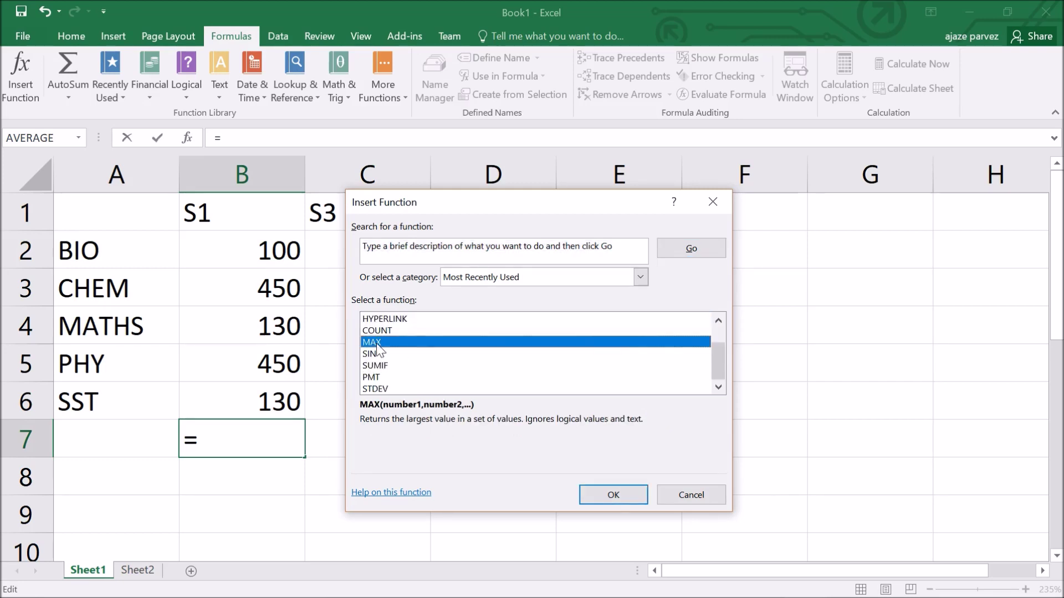
pyautogui.click(612, 495)
pyautogui.moveTo(417, 223); pyautogui.dragTo(685, 249)
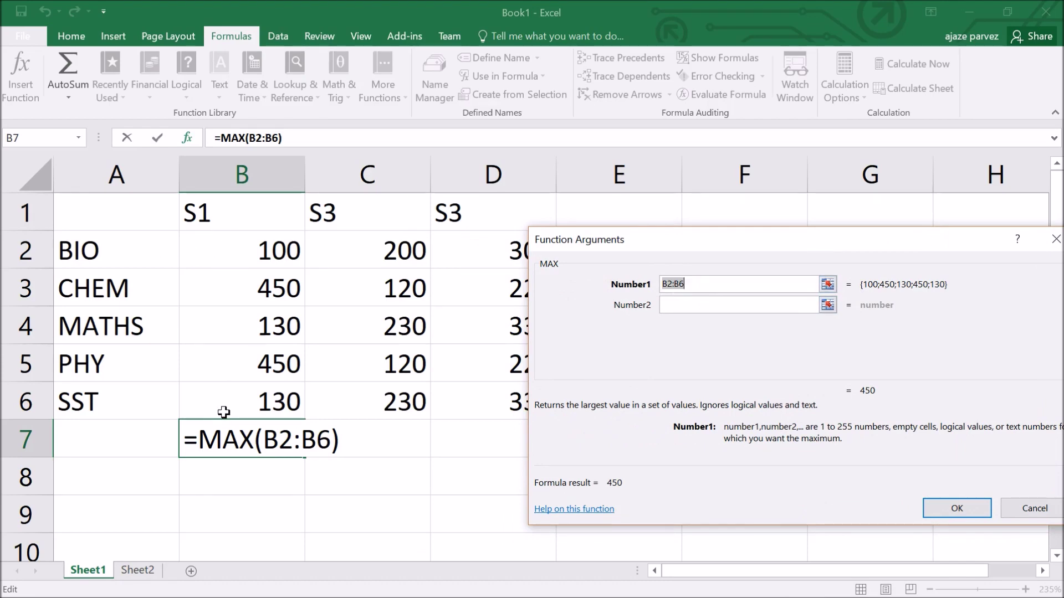
pyautogui.click(950, 511)
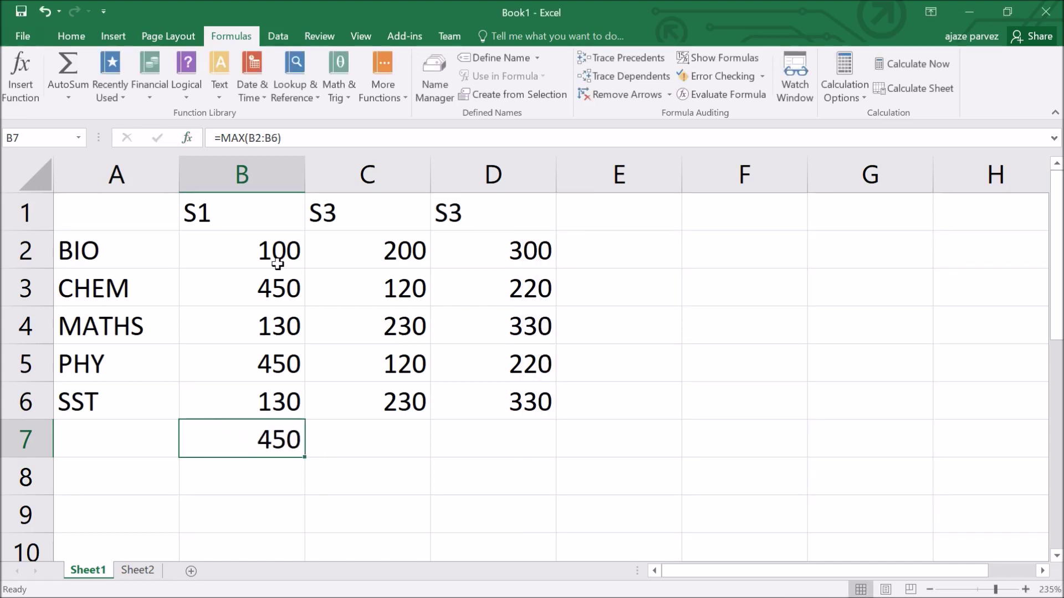
# Check the S1 marks in B2:B6 against the maximum in cell B7.
pyautogui.moveTo(286, 247); pyautogui.dragTo(282, 426)
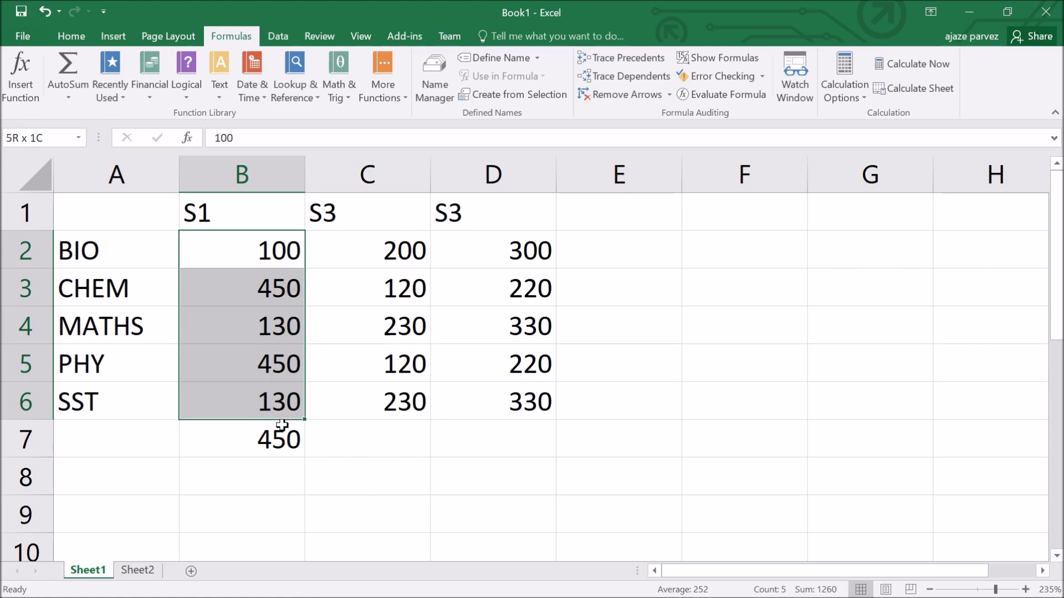
pyautogui.click(293, 300)
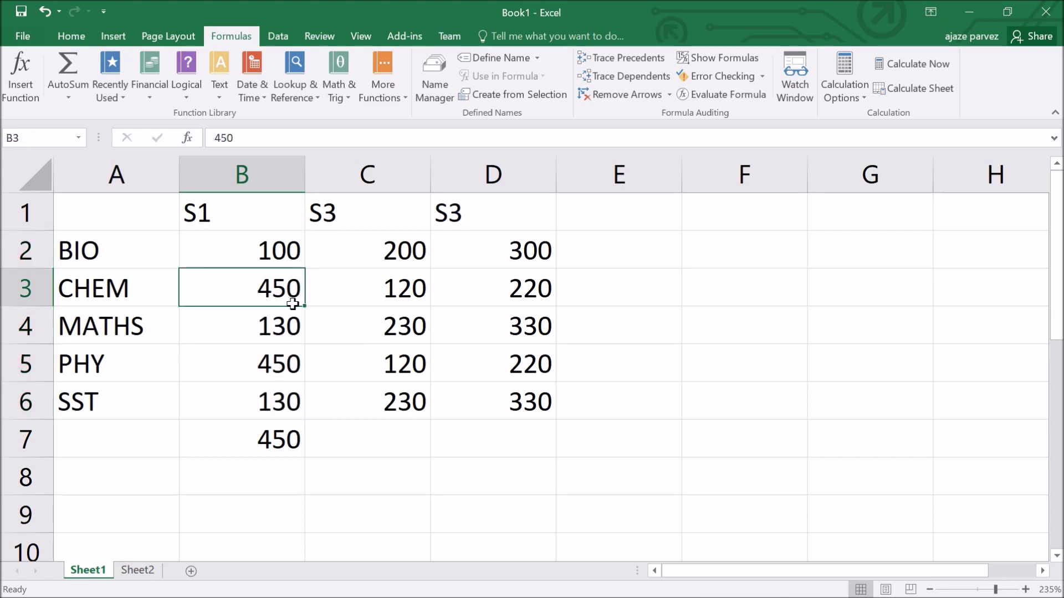
pyautogui.scroll(1, 291, 310)
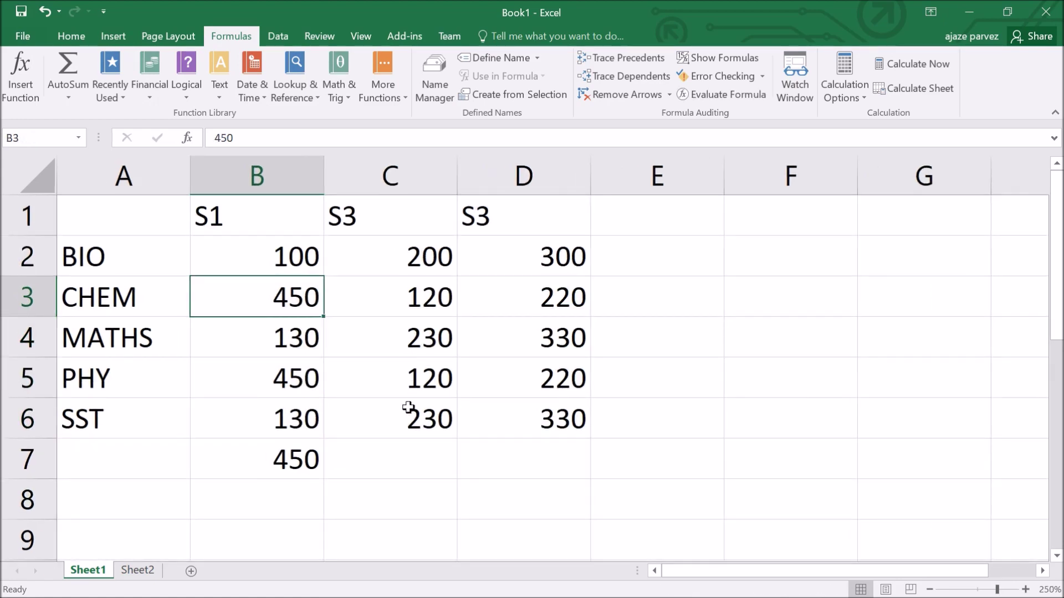
pyautogui.click(415, 259)
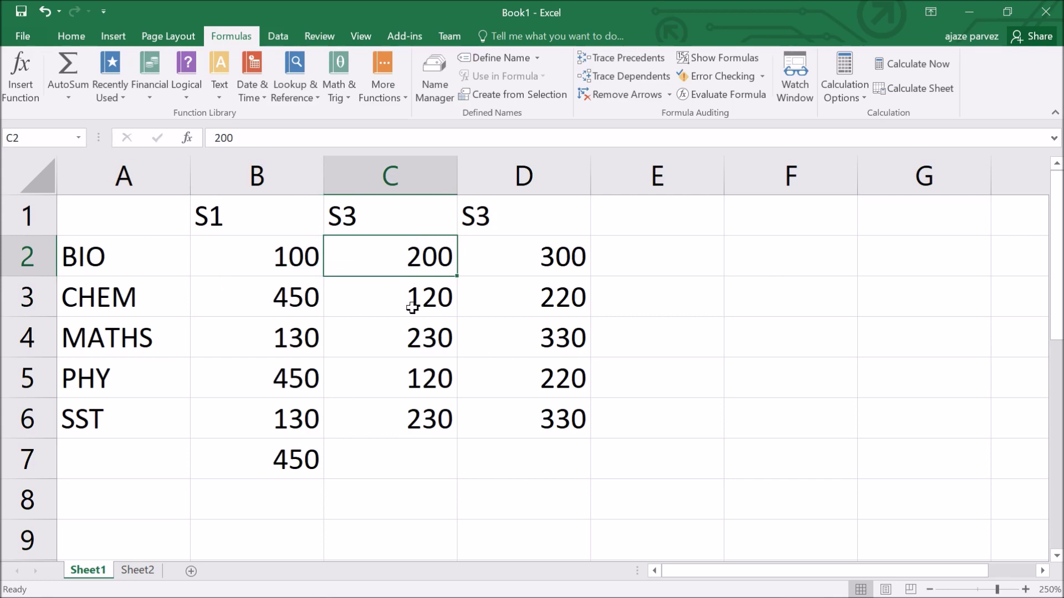
pyautogui.click(413, 460)
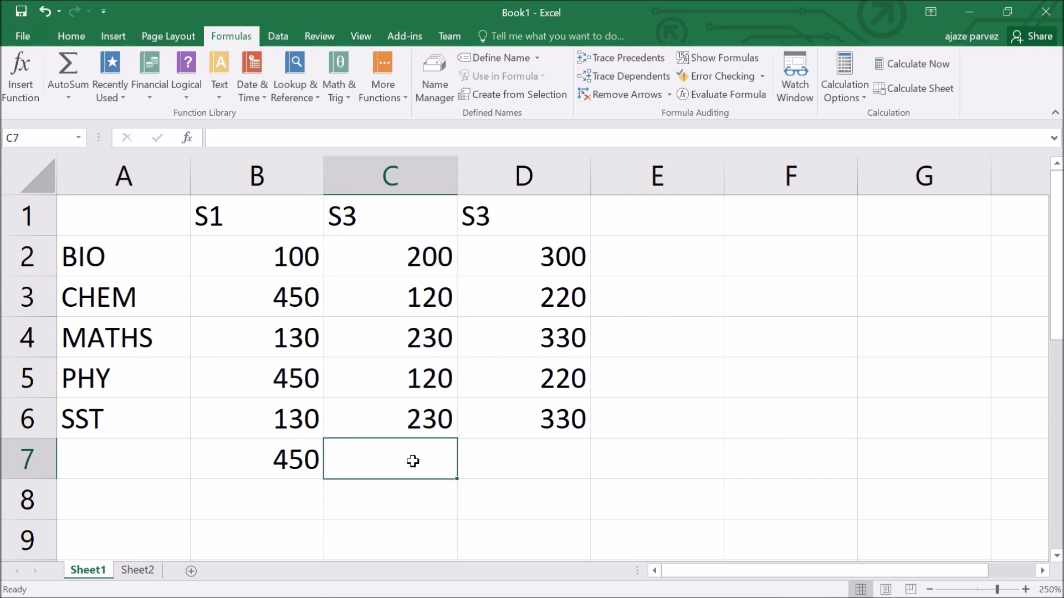
pyautogui.write('=')
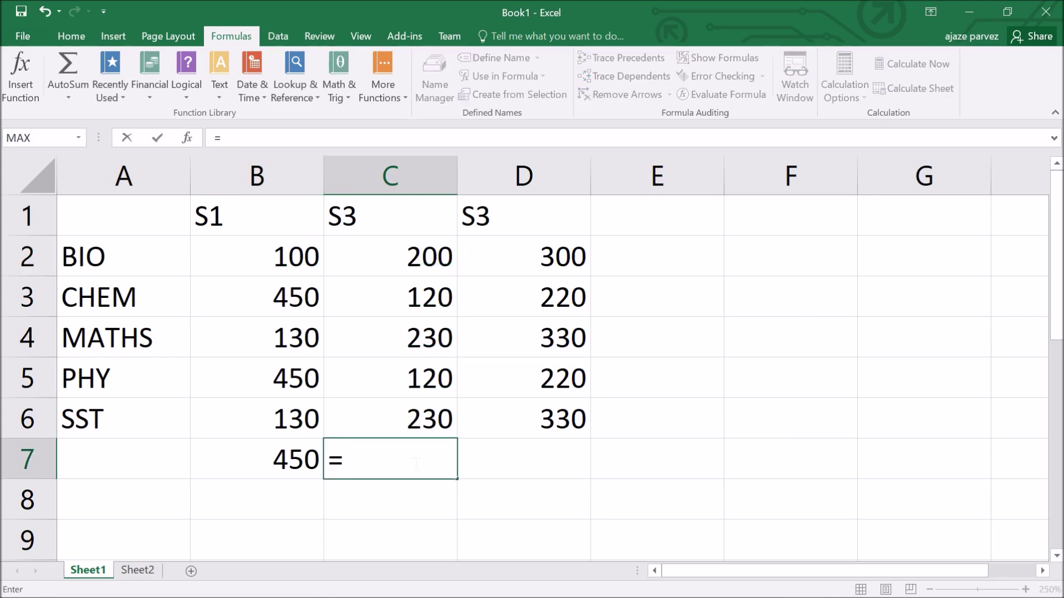
pyautogui.write('MIN')
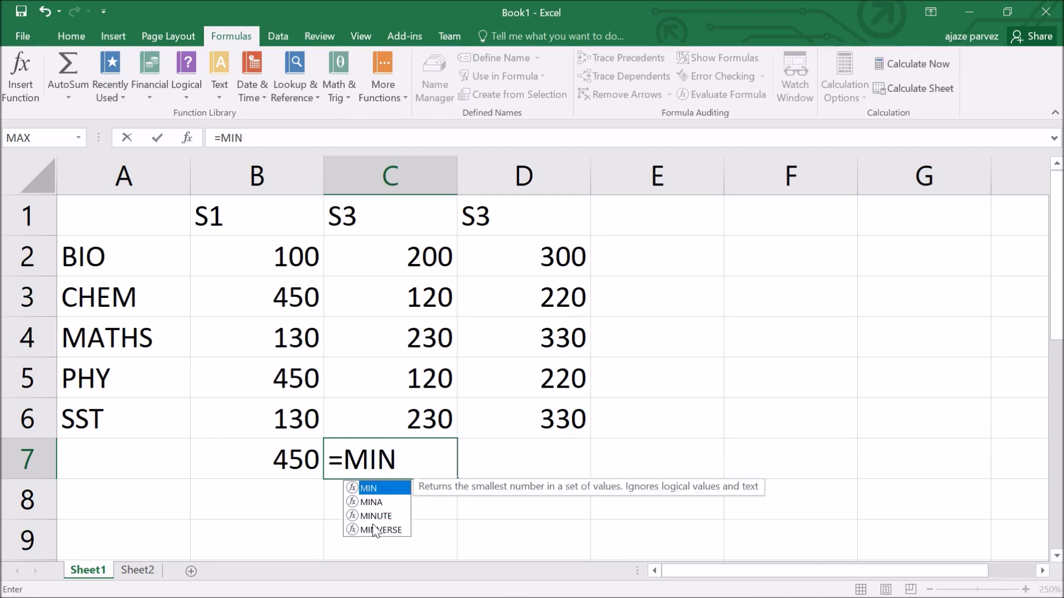
pyautogui.doubleClick(370, 489)
pyautogui.click(381, 463)
pyautogui.click(408, 462)
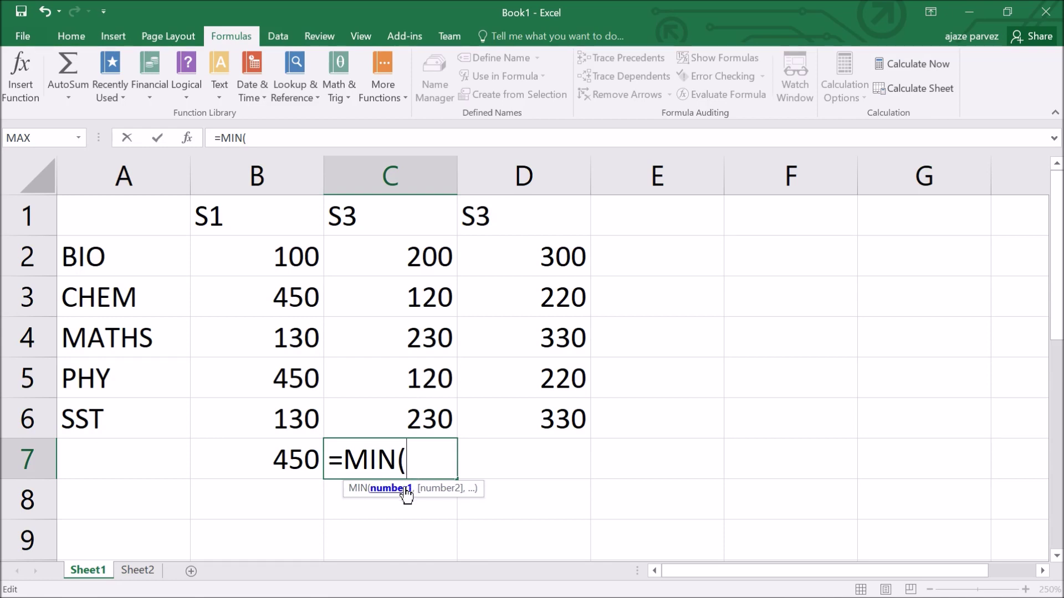
pyautogui.press('BackSpace')
pyautogui.press('BackSpace')
pyautogui.press('BackSpace')
pyautogui.press('BackSpace')
pyautogui.press('BackSpace')
# Start a formula in C7, search the most recently used functions for MIN, and close the function list without inserting anything.
pyautogui.write('=')
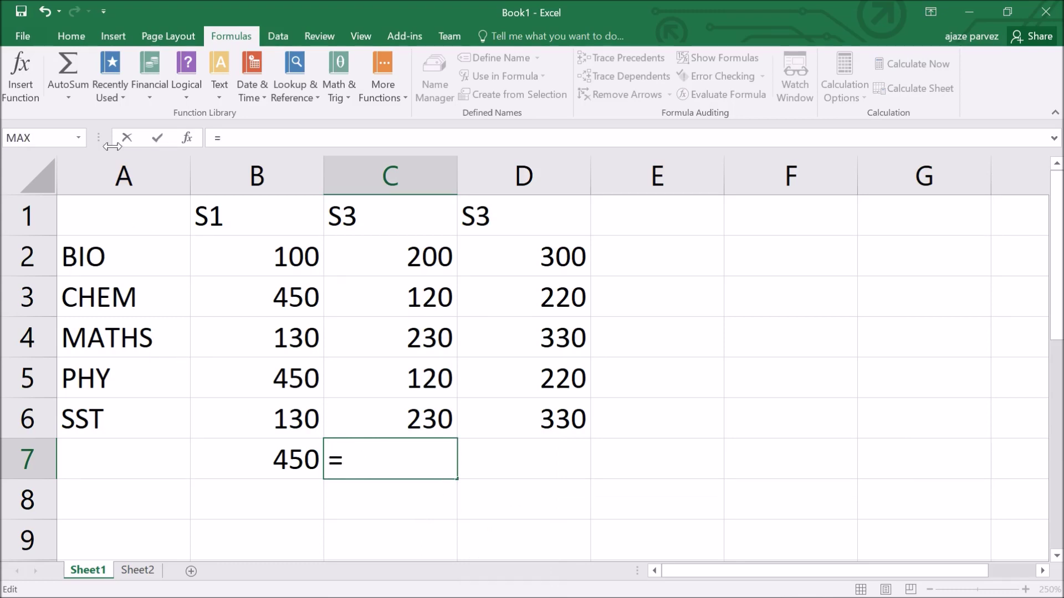
pyautogui.click(111, 91)
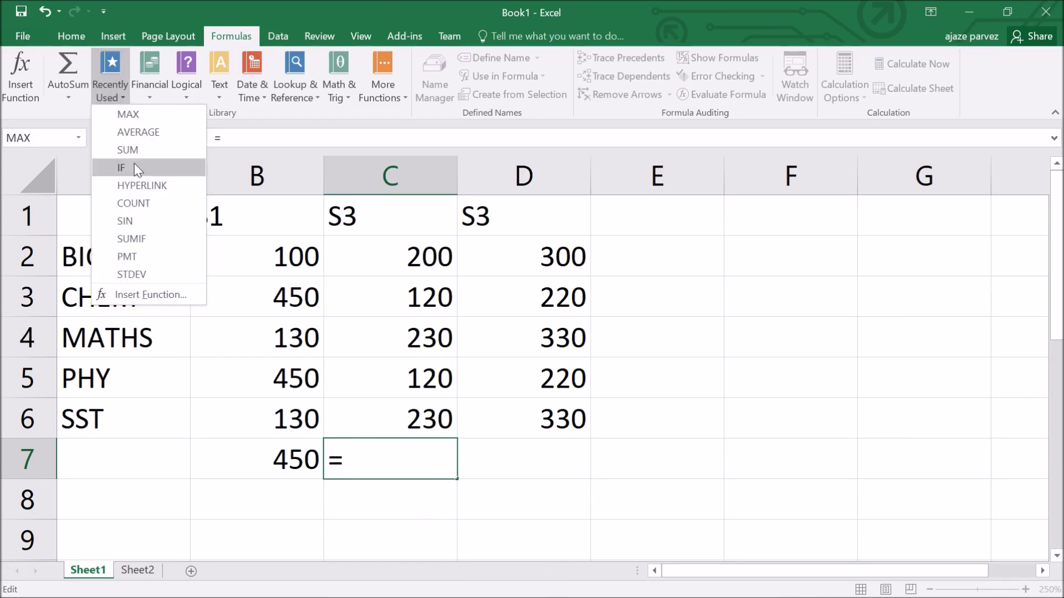
pyautogui.click(146, 294)
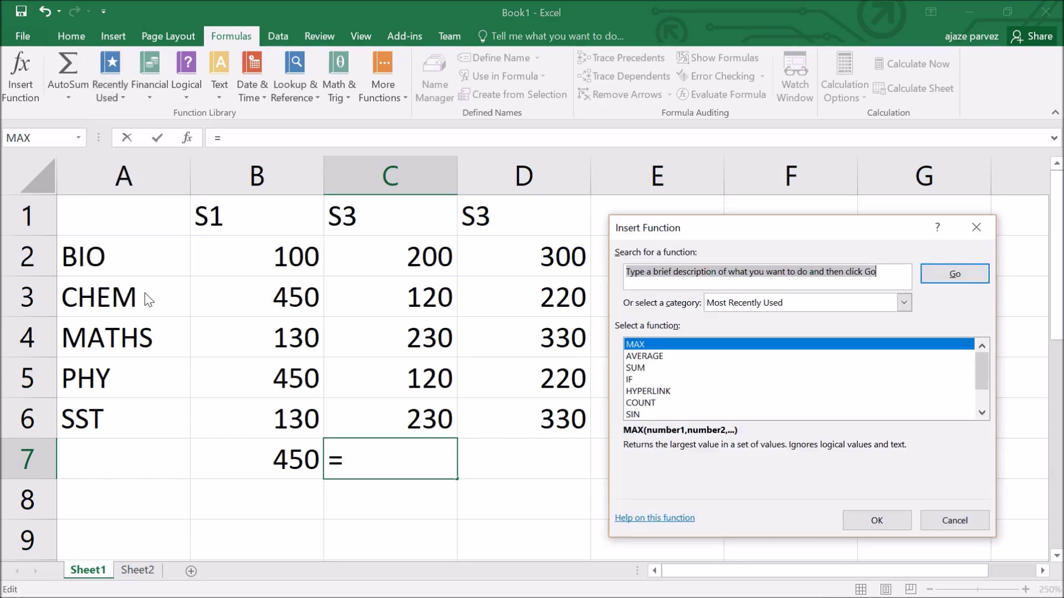
pyautogui.scroll(-1, 691, 387)
pyautogui.scroll(1, 660, 385)
pyautogui.scroll(-1, 658, 377)
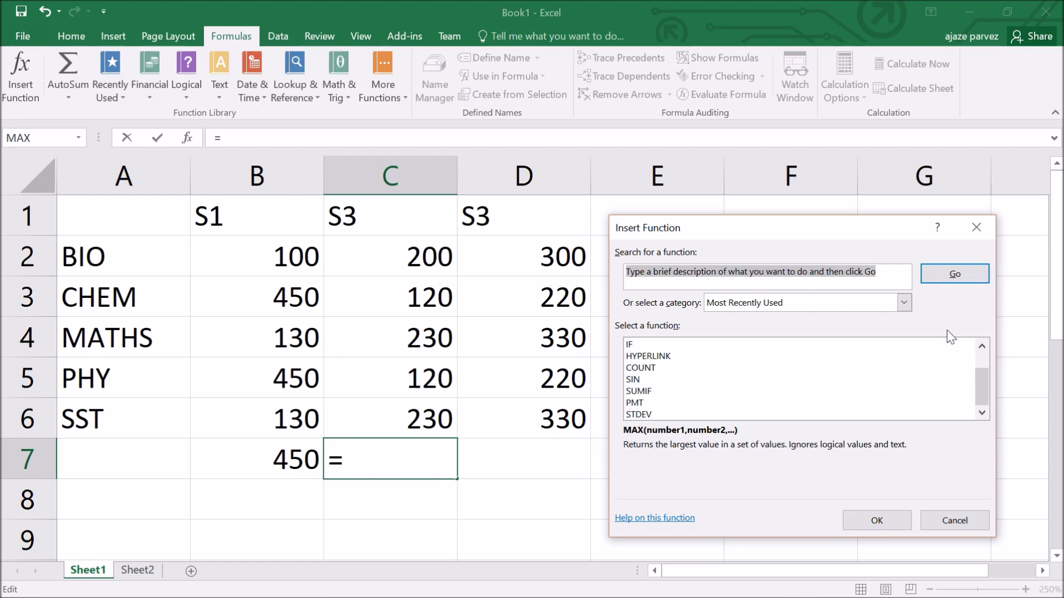
pyautogui.moveTo(984, 374); pyautogui.dragTo(985, 420)
pyautogui.scroll(1, 768, 415)
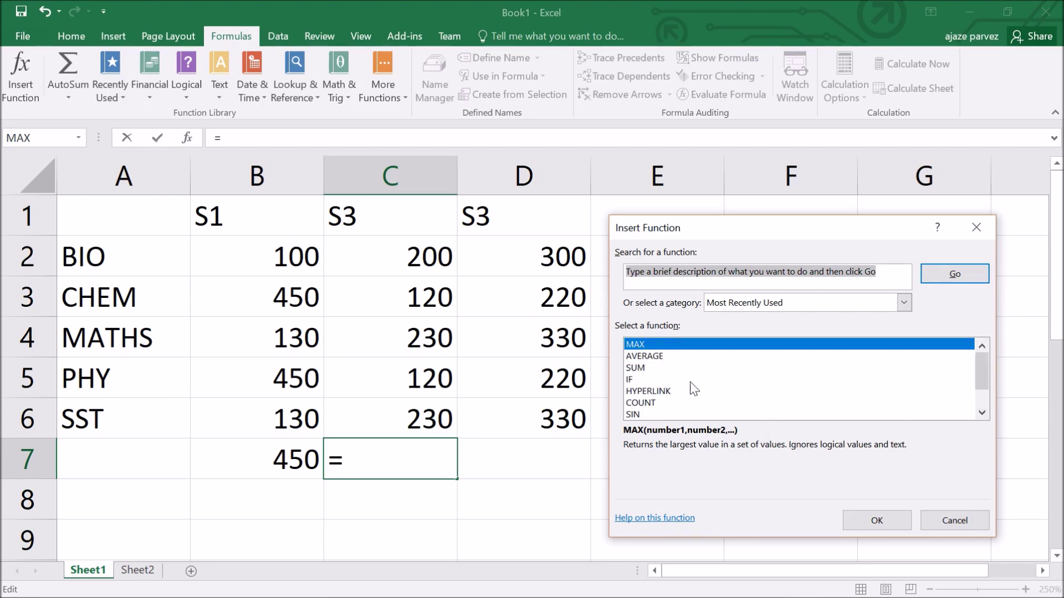
pyautogui.scroll(-1, 693, 389)
pyautogui.scroll(1, 690, 384)
pyautogui.click(979, 234)
pyautogui.click(392, 484)
pyautogui.click(408, 473)
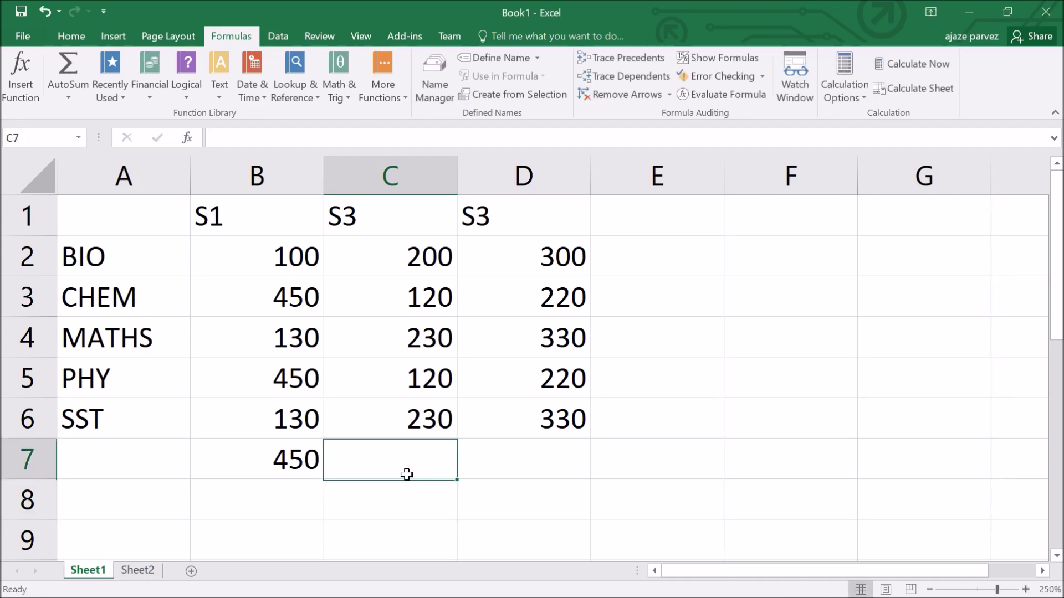
# Write a MIN function with empty parentheses, =MIN(), in cell C7.
pyautogui.doubleClick(409, 476)
pyautogui.write('=')
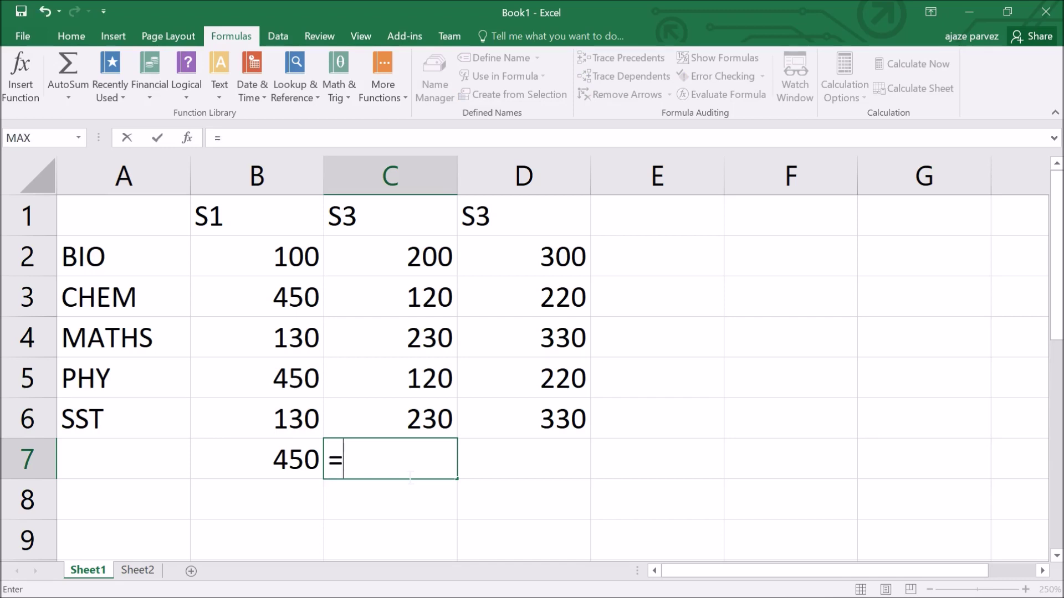
pyautogui.write('MIN')
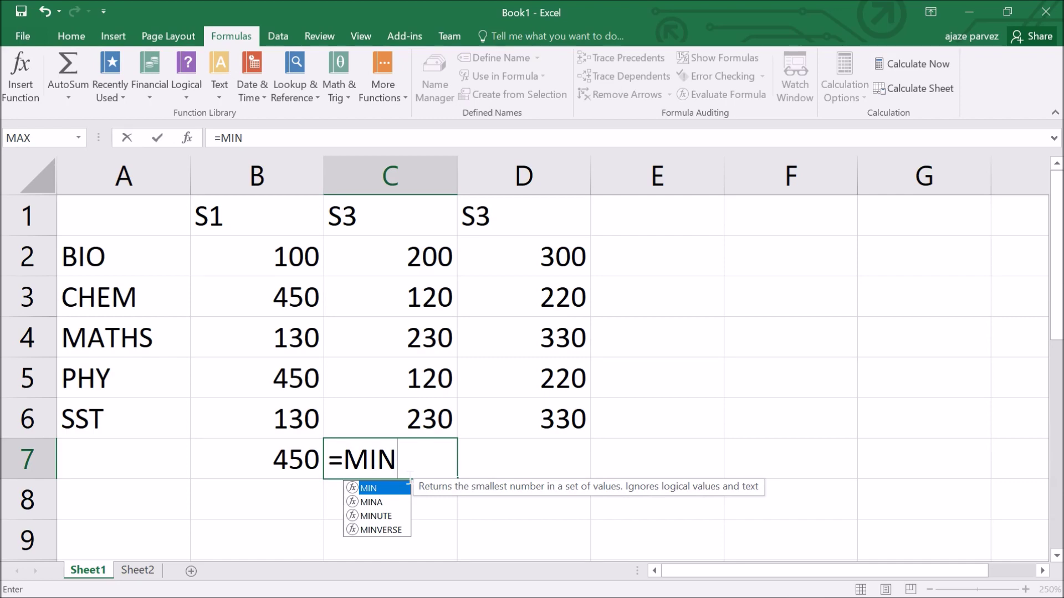
pyautogui.write('()')
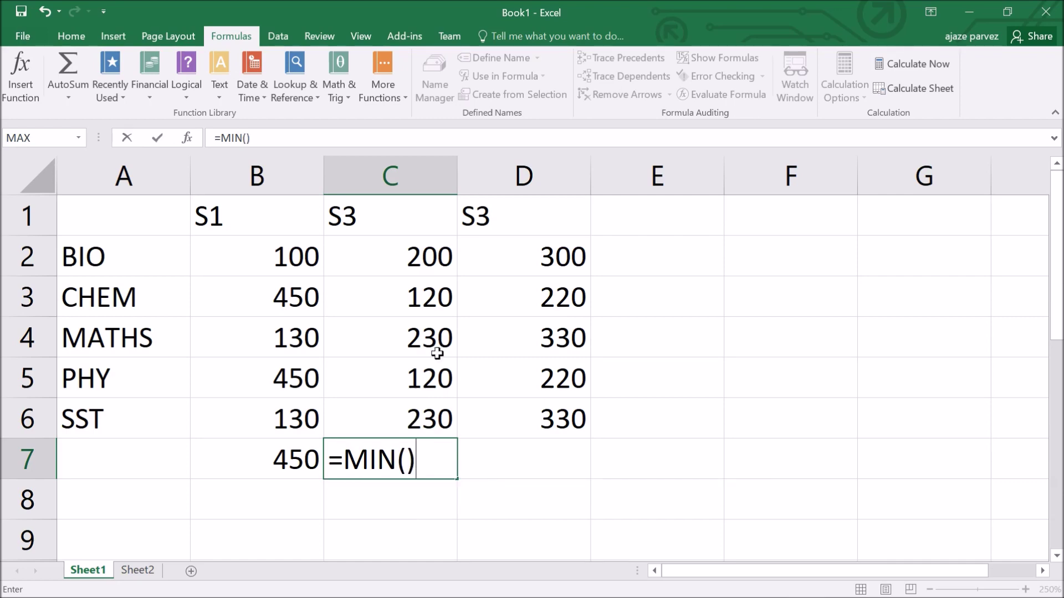
pyautogui.press('Return')
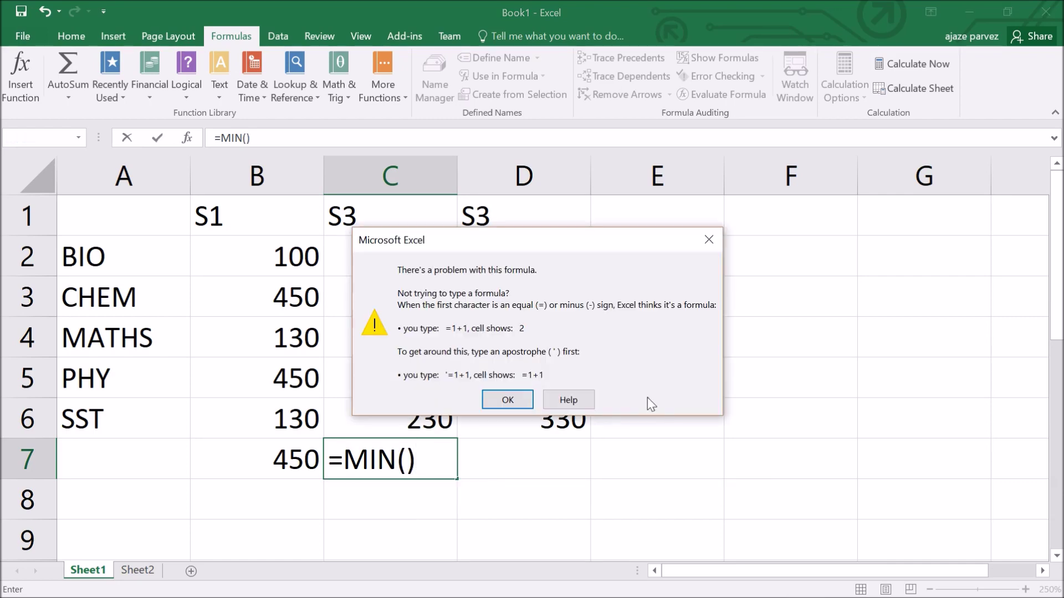
pyautogui.click(707, 247)
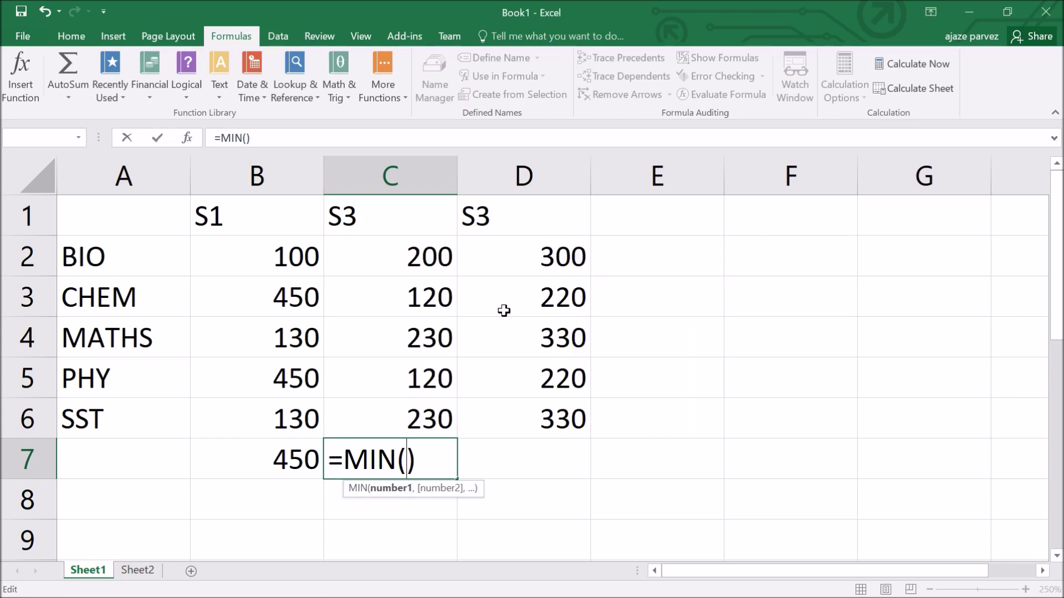
# Complete the MIN function in cell C7 with the range C2:C6 and check it against the marks in that column.
pyautogui.click(419, 266)
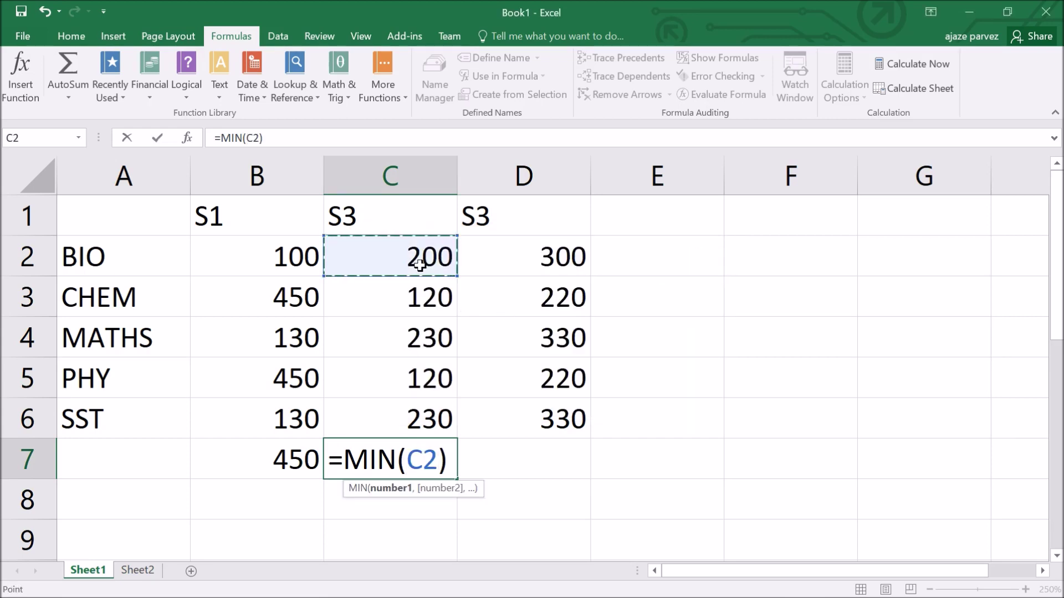
pyautogui.moveTo(420, 269); pyautogui.dragTo(425, 427)
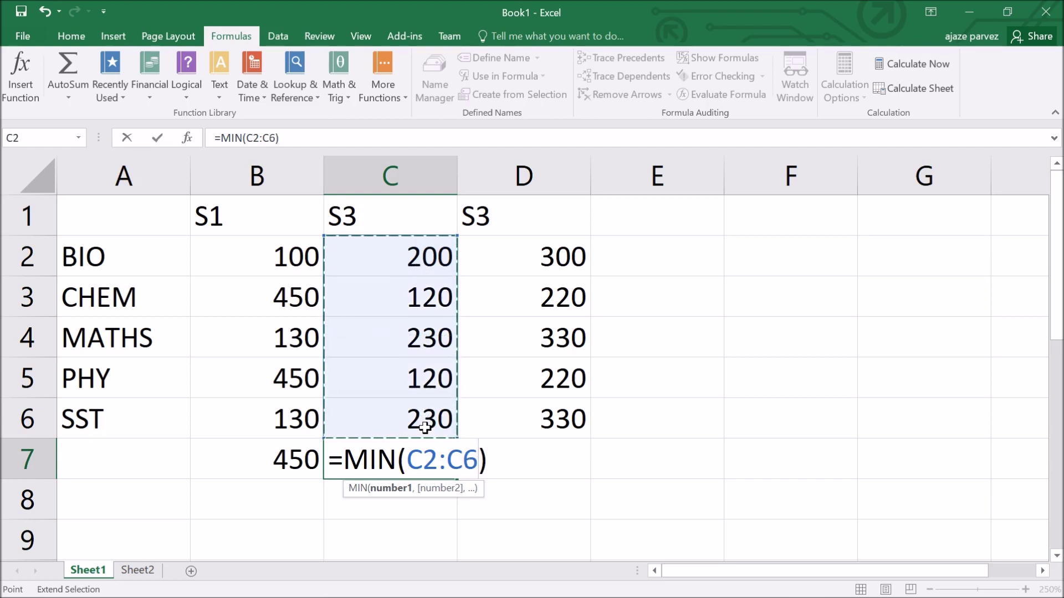
pyautogui.hotkey('shift', 'Right')
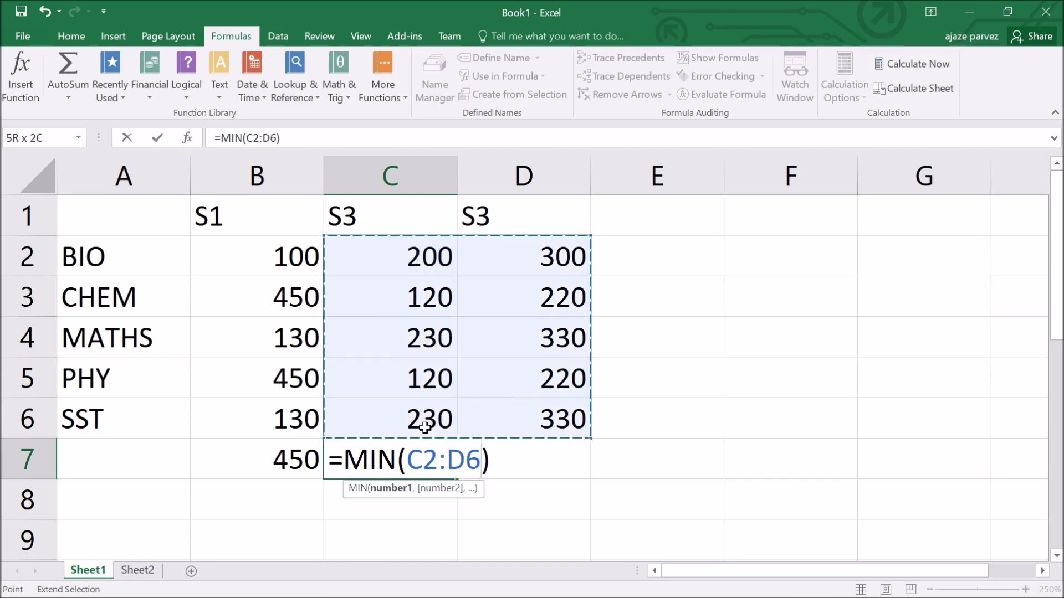
pyautogui.hotkey('ctrl', 'z')
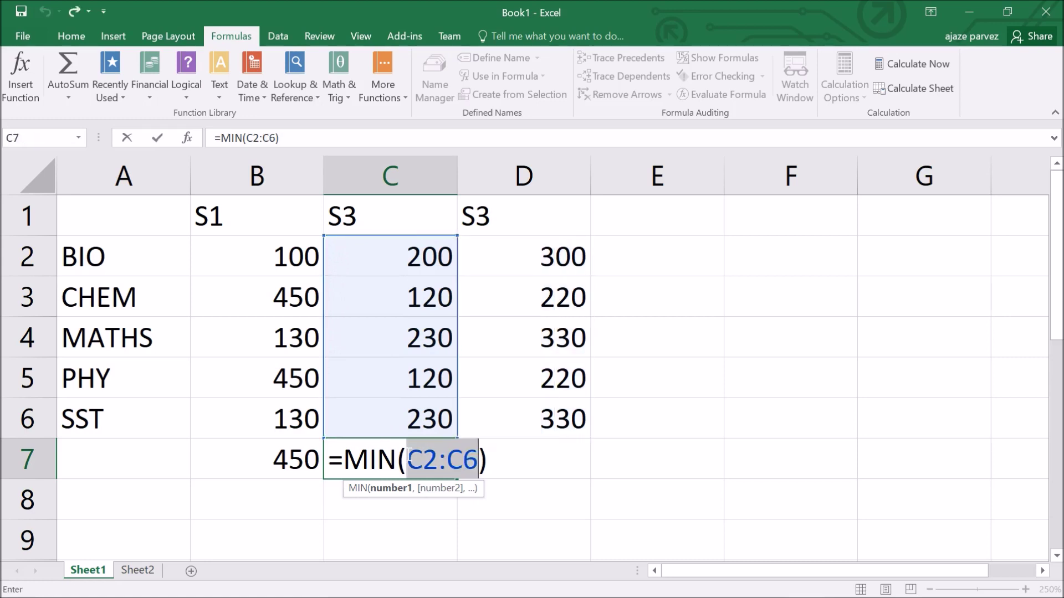
pyautogui.click(410, 145)
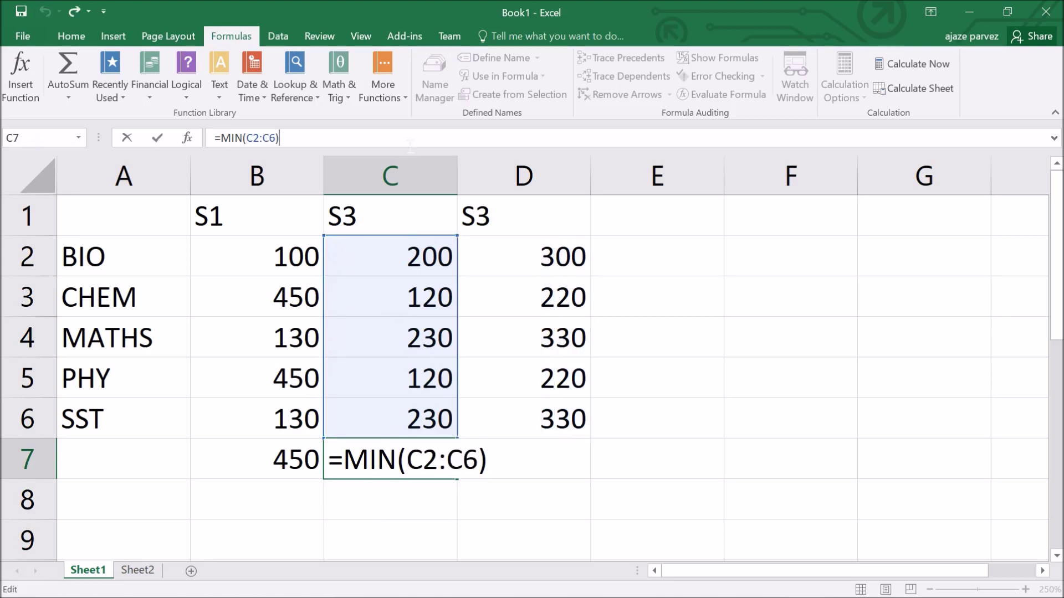
pyautogui.press('Return')
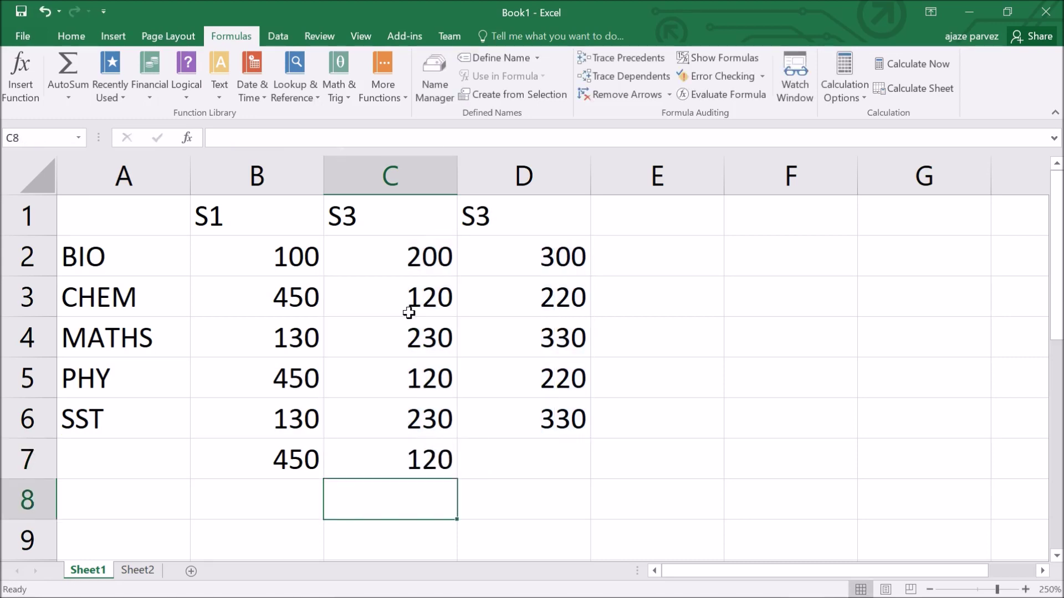
pyautogui.moveTo(400, 266); pyautogui.dragTo(431, 439)
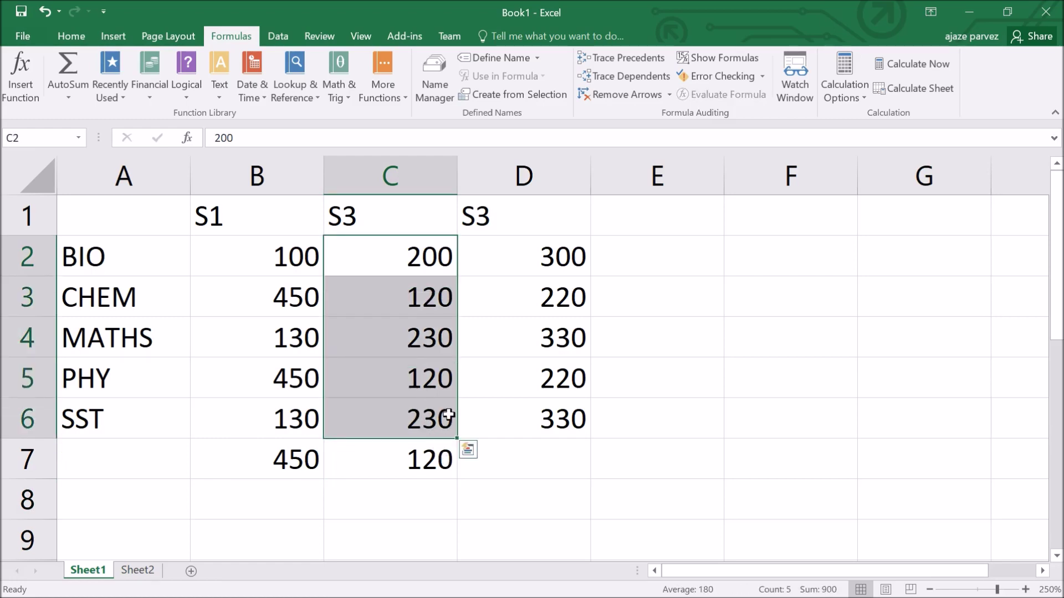
pyautogui.click(557, 260)
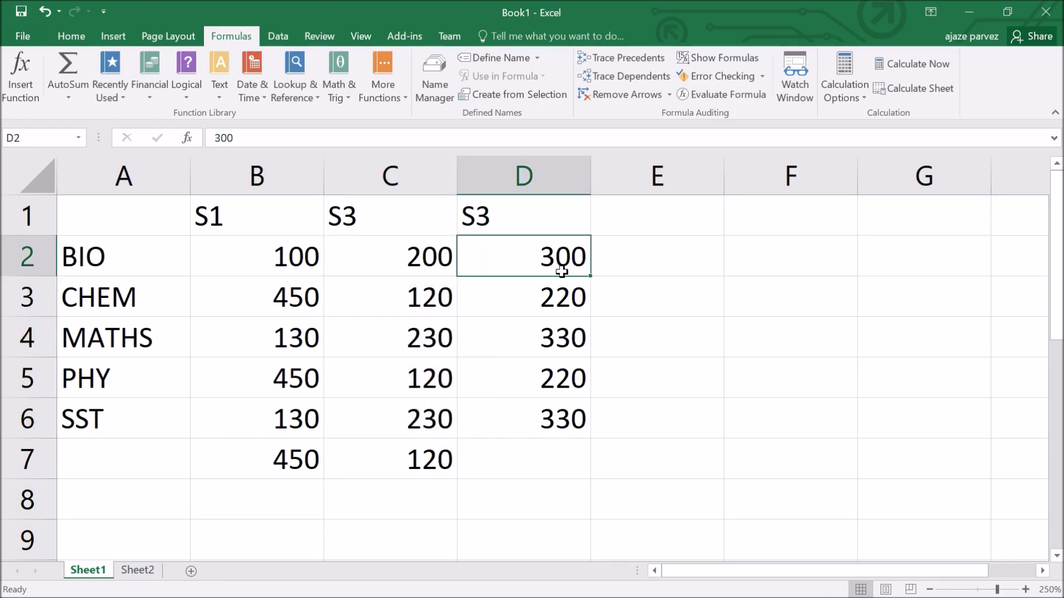
pyautogui.moveTo(554, 259); pyautogui.dragTo(568, 431)
pyautogui.click(542, 471)
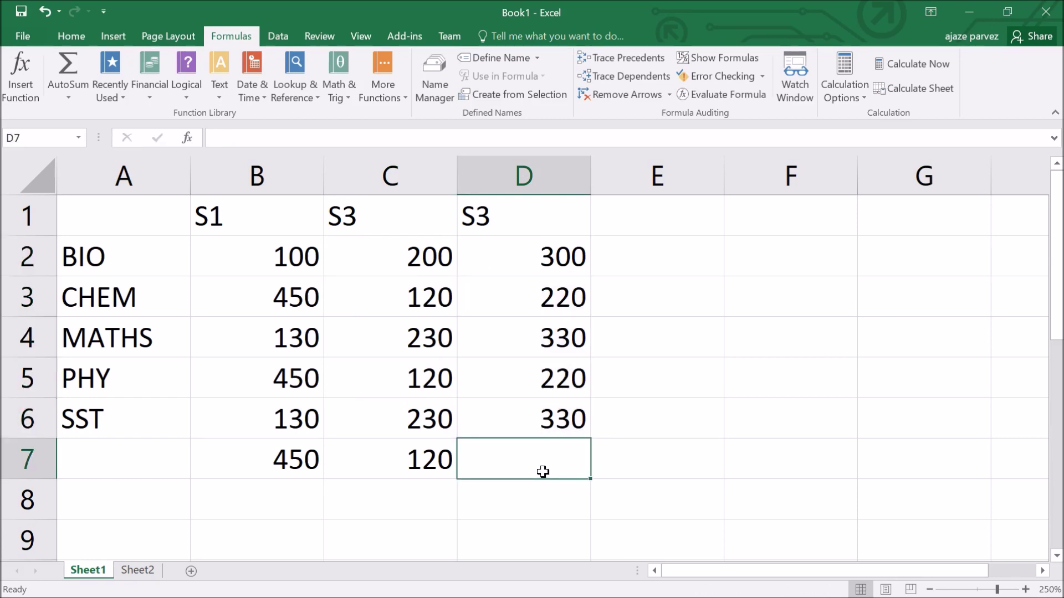
pyautogui.write('=')
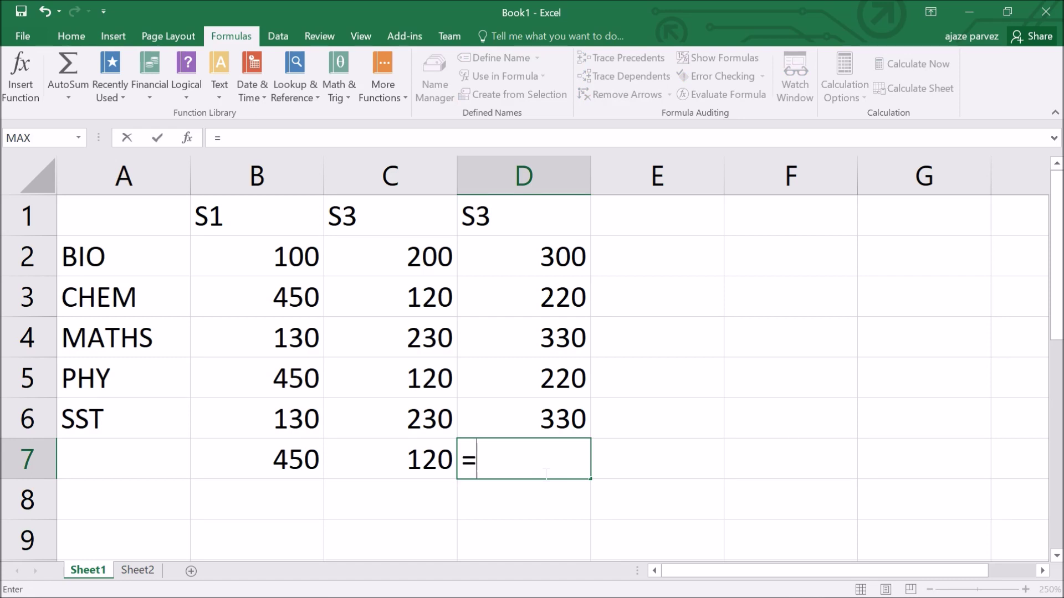
pyautogui.click(110, 88)
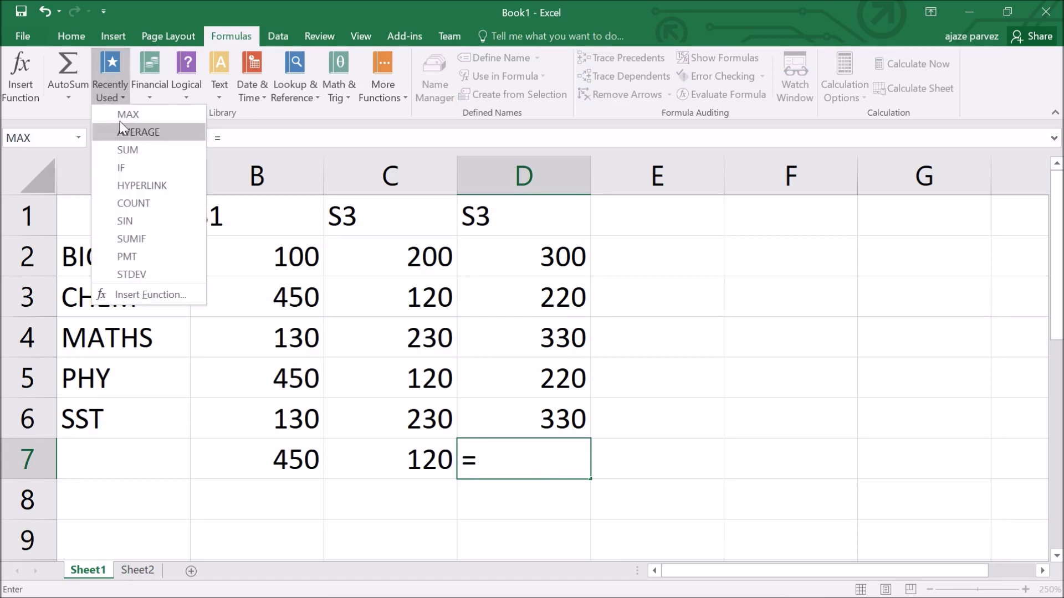
pyautogui.click(159, 132)
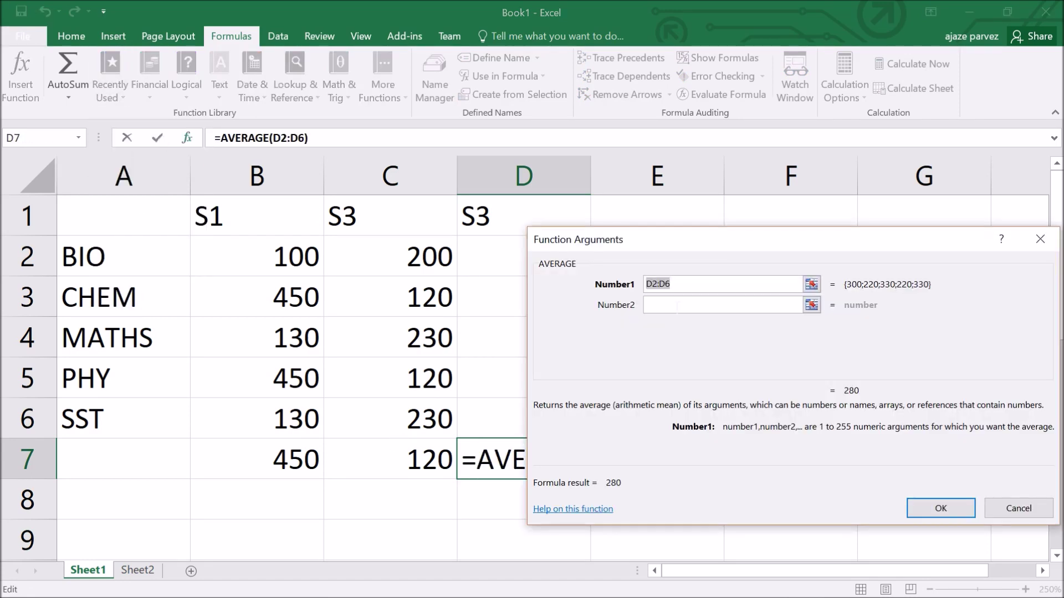
pyautogui.moveTo(680, 233); pyautogui.dragTo(692, 488)
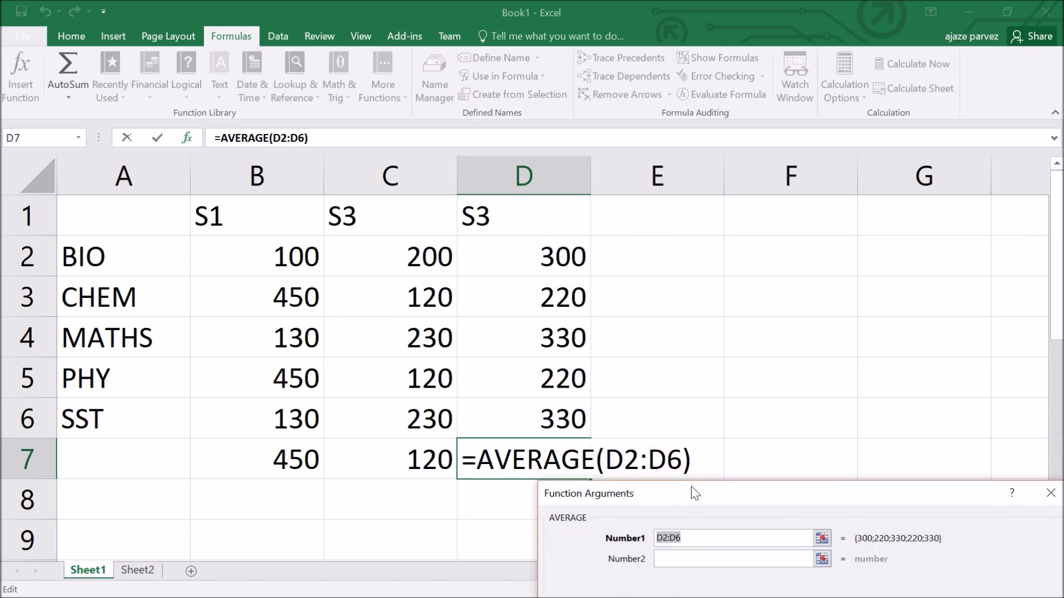
pyautogui.click(543, 258)
pyautogui.click(541, 427)
pyautogui.moveTo(701, 467); pyautogui.dragTo(524, 186)
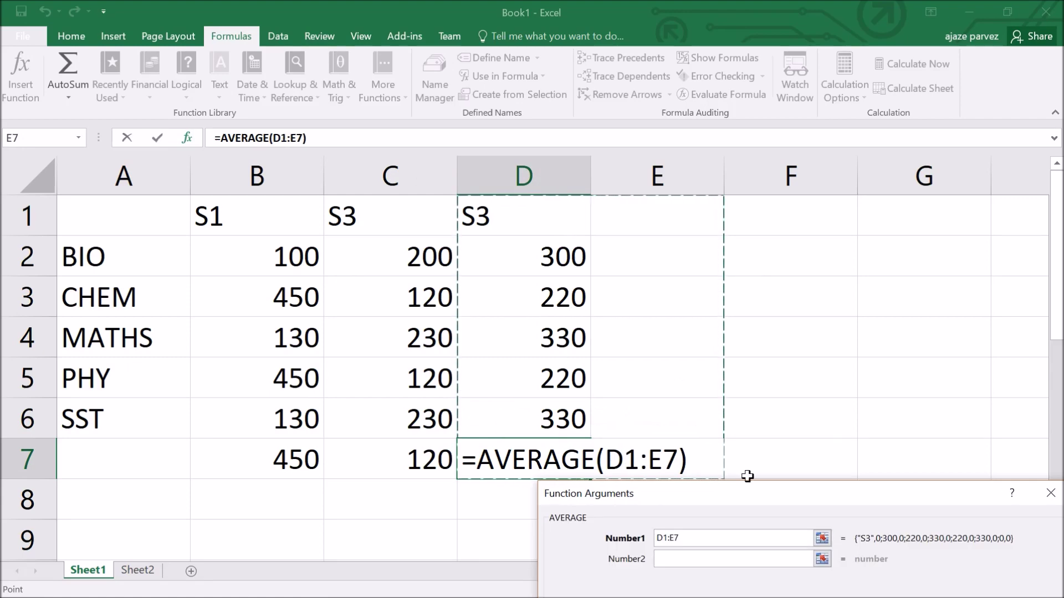
pyautogui.click(901, 493)
pyautogui.press('Escape')
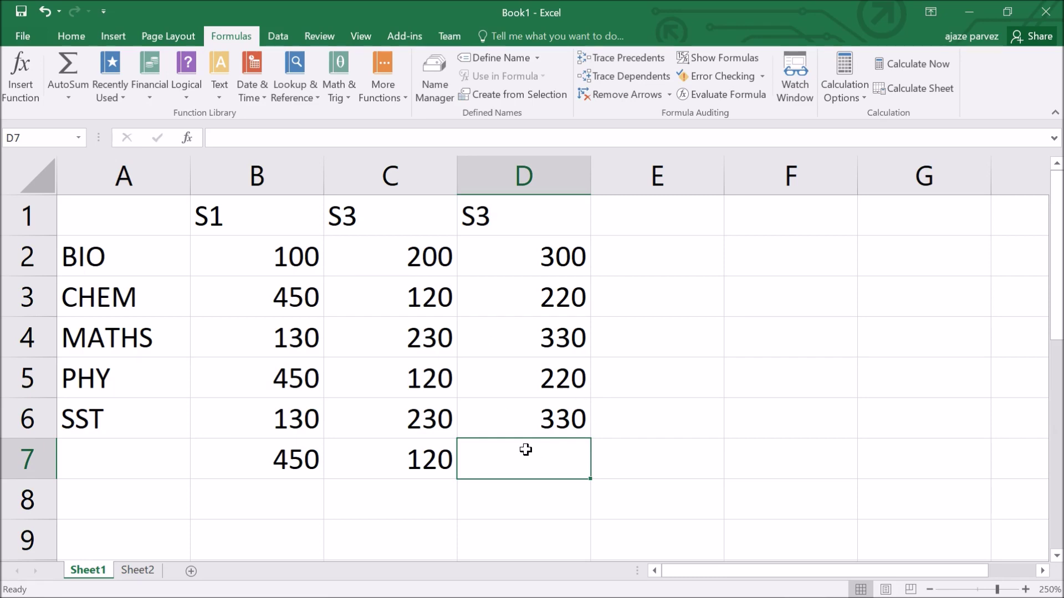
# Insert the AVERAGE function in cell D7 over the range D2:D6.
pyautogui.write('=')
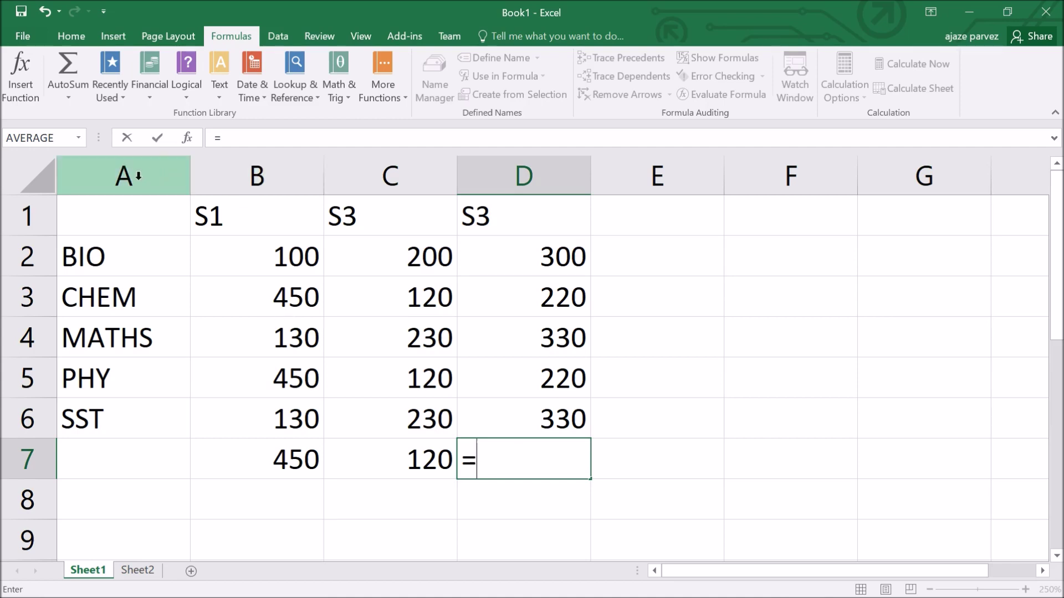
pyautogui.click(69, 143)
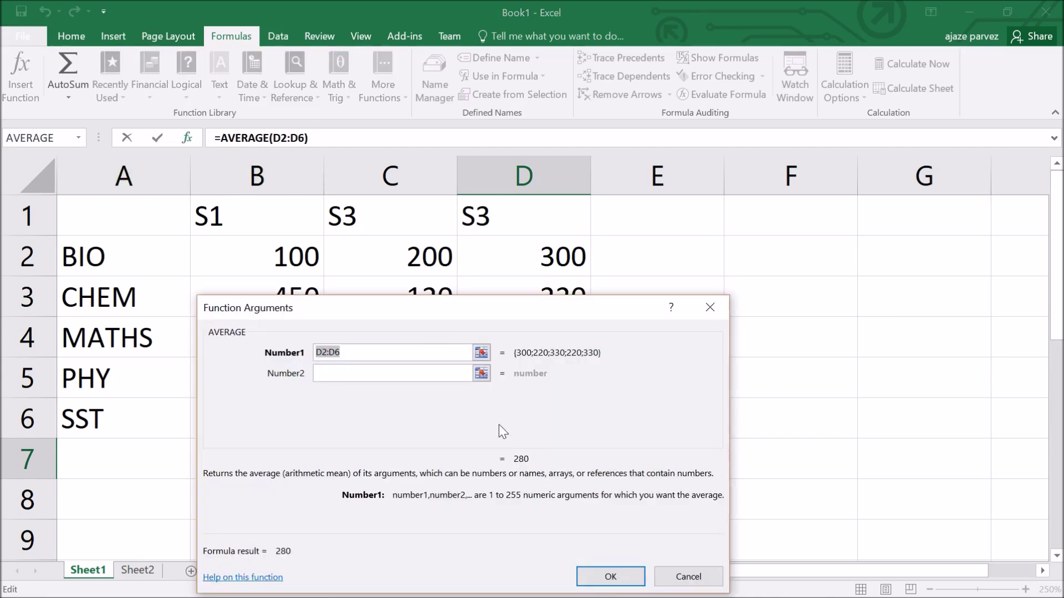
pyautogui.click(589, 577)
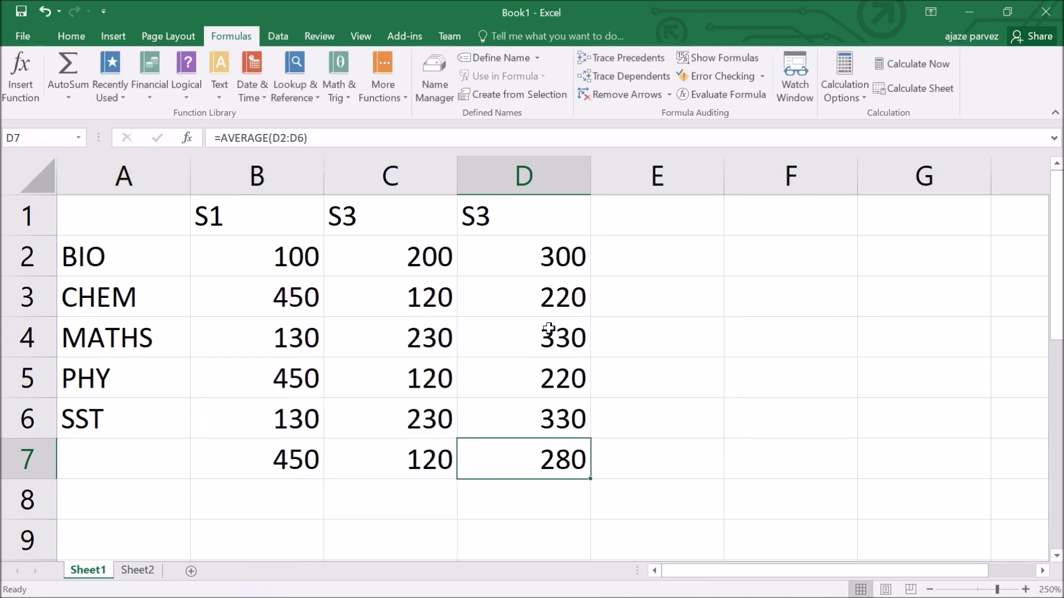
# Review the average formula in D7 with its D2:D6 marks, and the BIO marks across B2:D2.
pyautogui.click(551, 267)
pyautogui.click(550, 433)
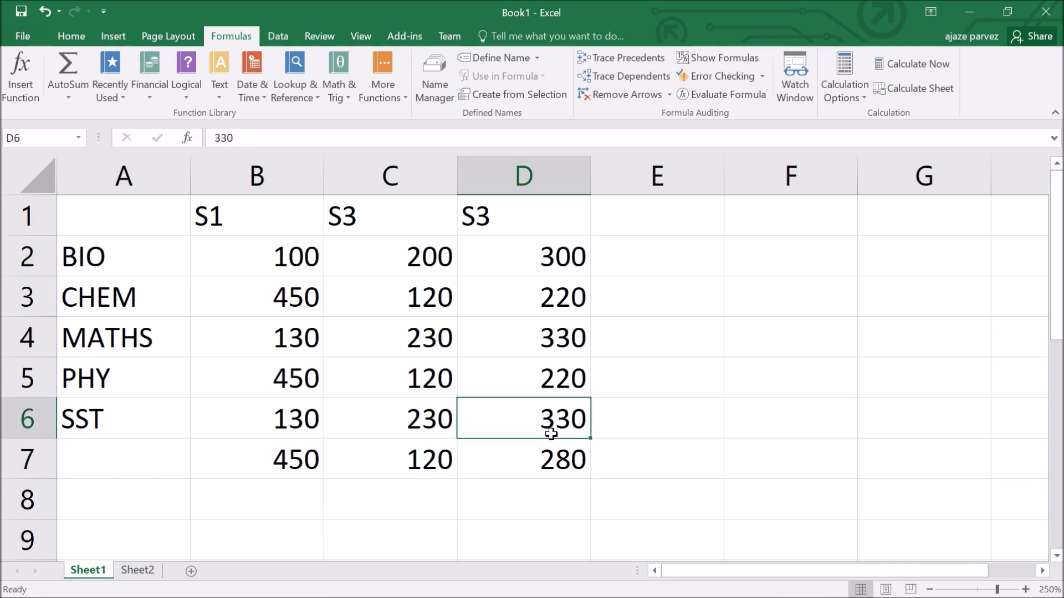
pyautogui.click(550, 466)
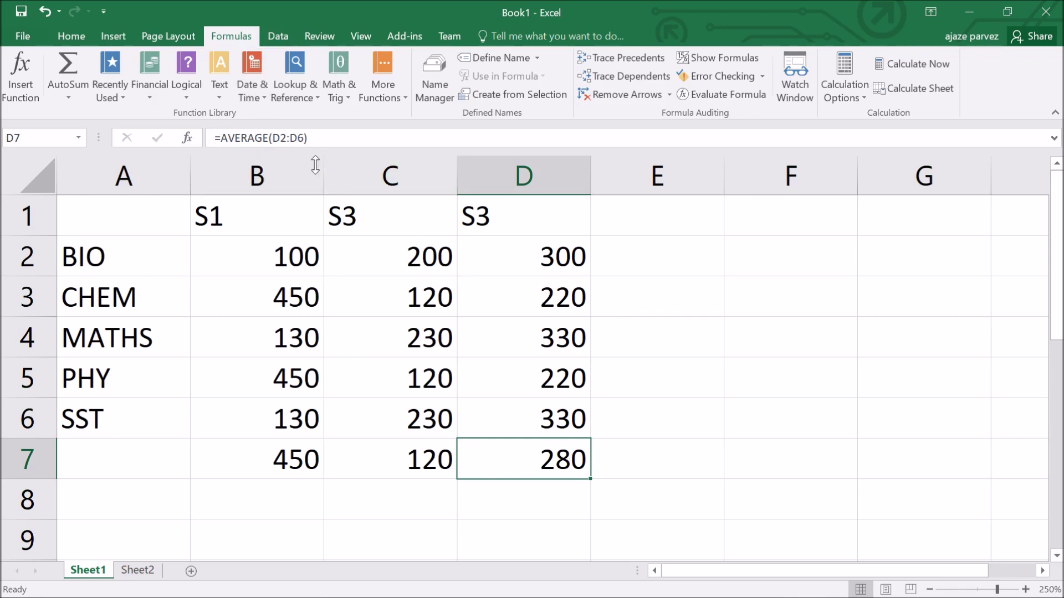
pyautogui.click(334, 137)
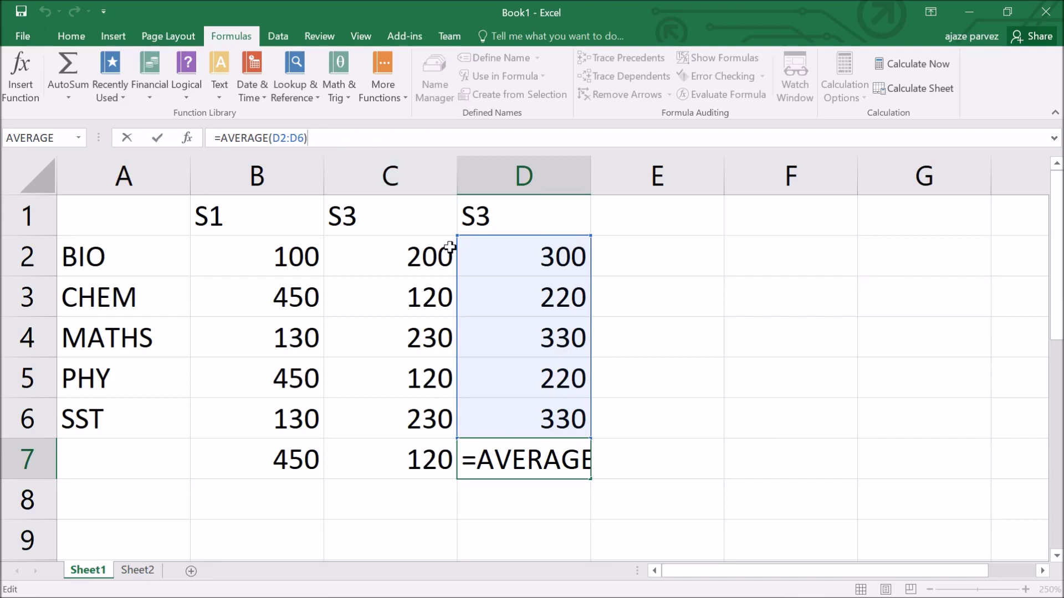
pyautogui.click(271, 263)
pyautogui.click(376, 266)
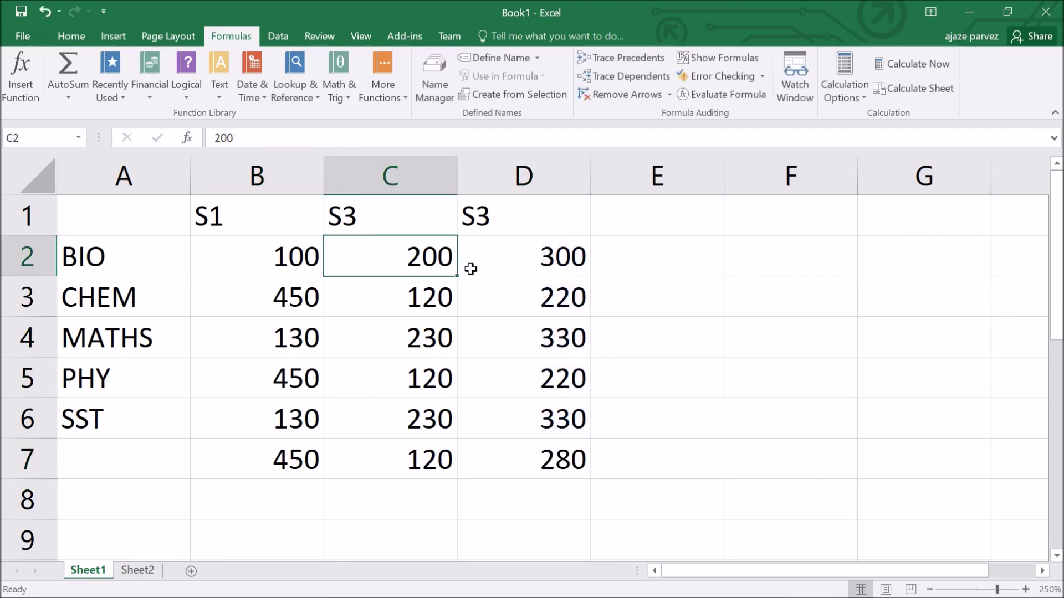
pyautogui.click(499, 267)
pyautogui.click(288, 268)
pyautogui.click(348, 274)
pyautogui.click(498, 262)
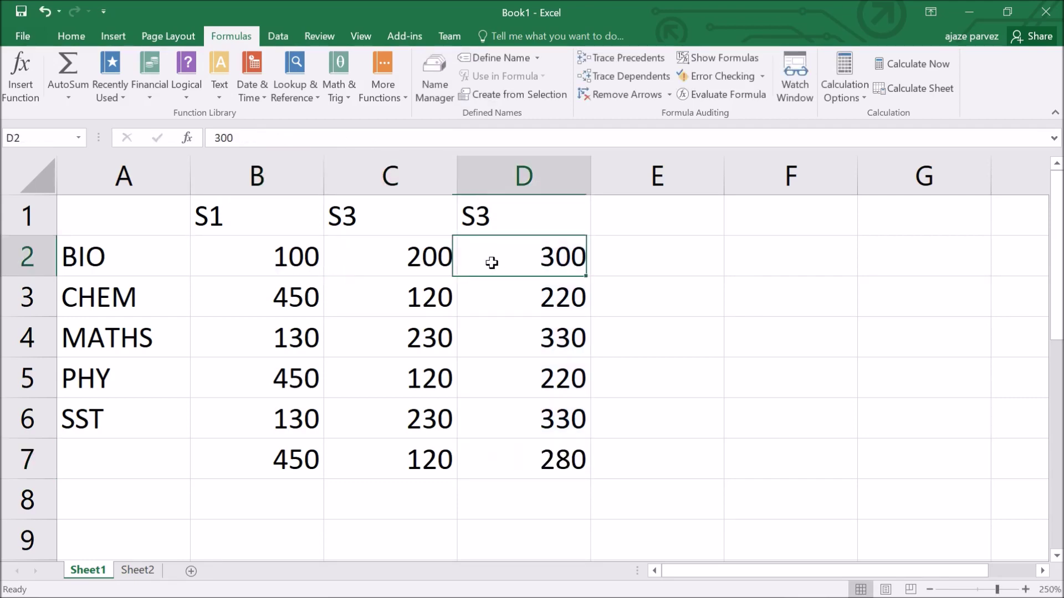
pyautogui.click(611, 260)
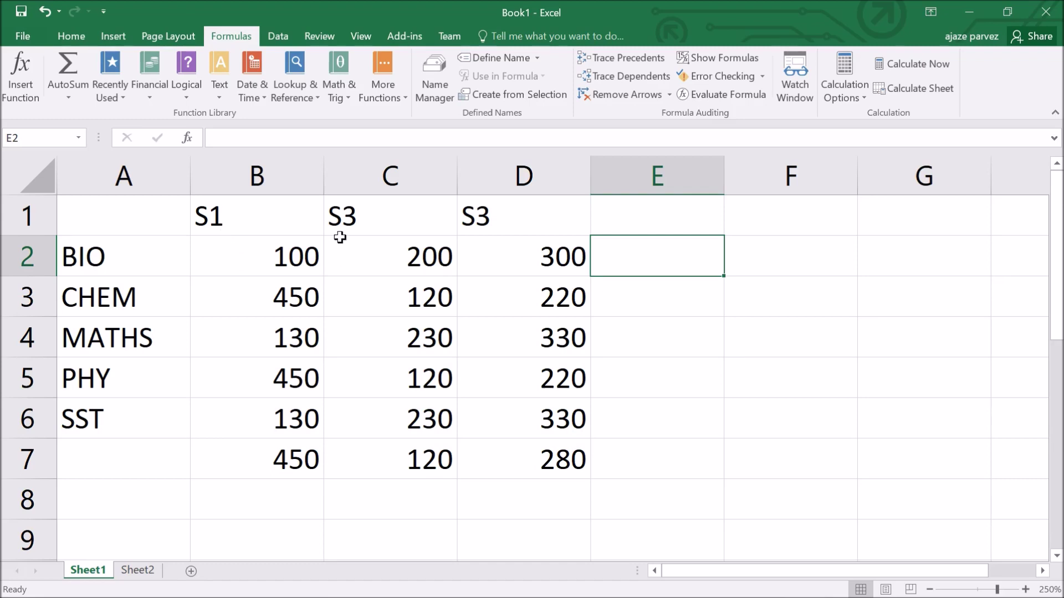
# Correct the column header in cell C1 to S2.
pyautogui.click(400, 218)
pyautogui.press('F2')
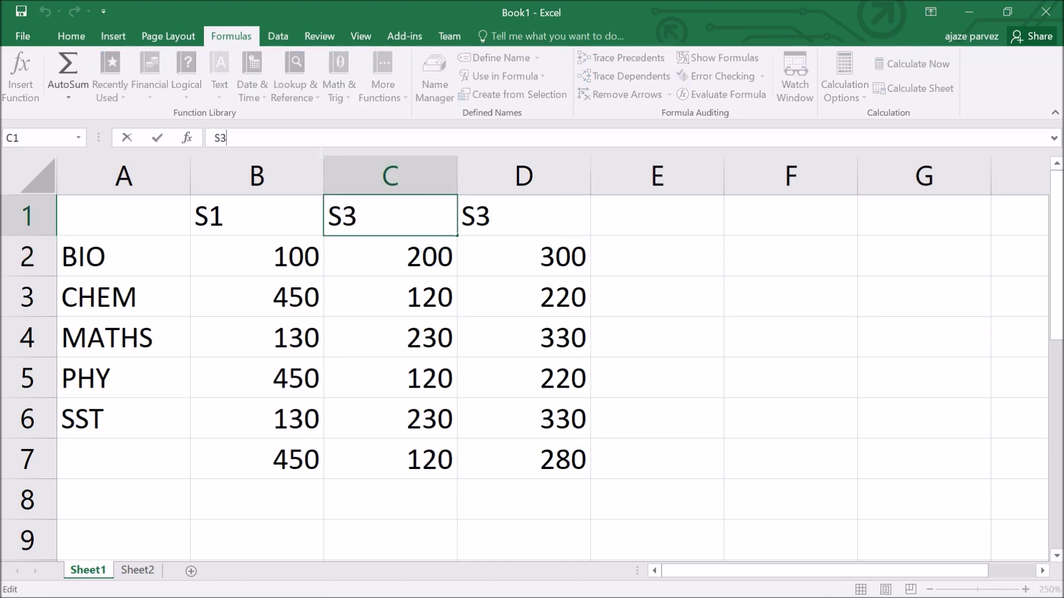
pyautogui.press('BackSpace')
pyautogui.write('2')
pyautogui.click(320, 272)
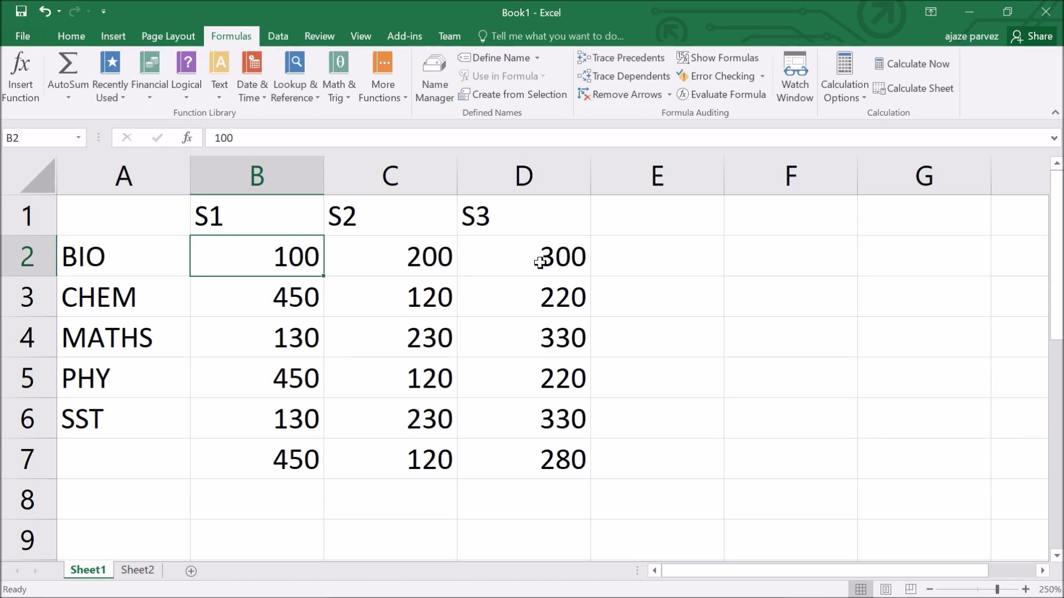
# Total the BIO marks in cell E2 with the formula =SUM(B2:D2).
pyautogui.click(626, 267)
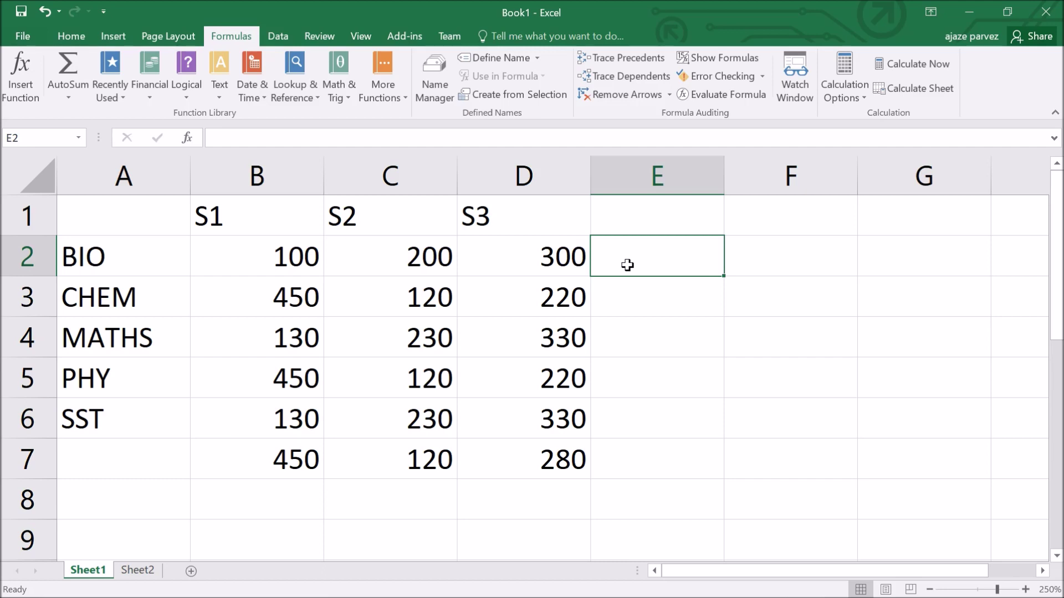
pyautogui.write('=')
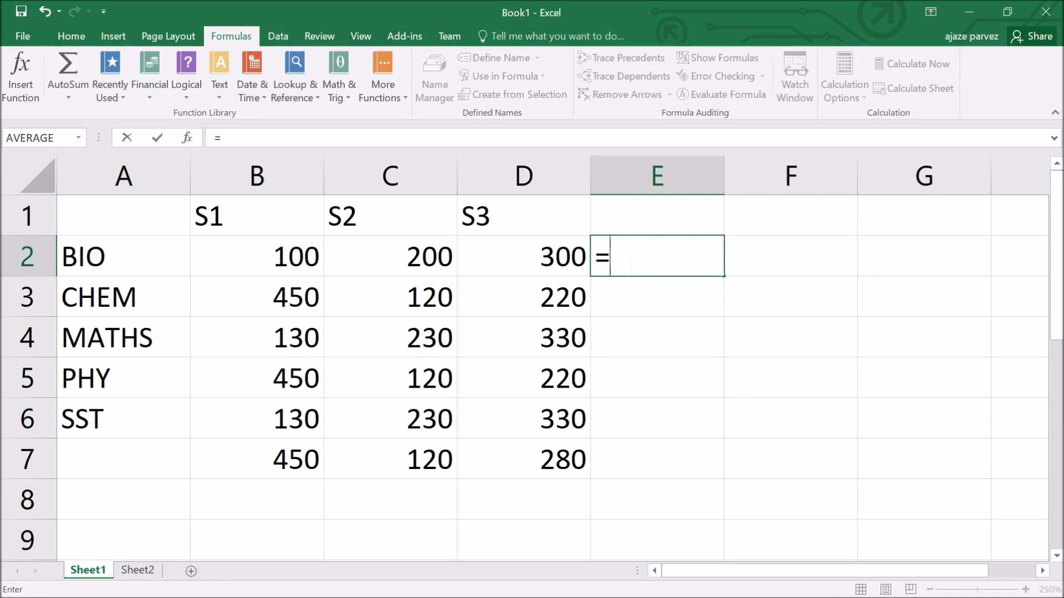
pyautogui.write('SUM')
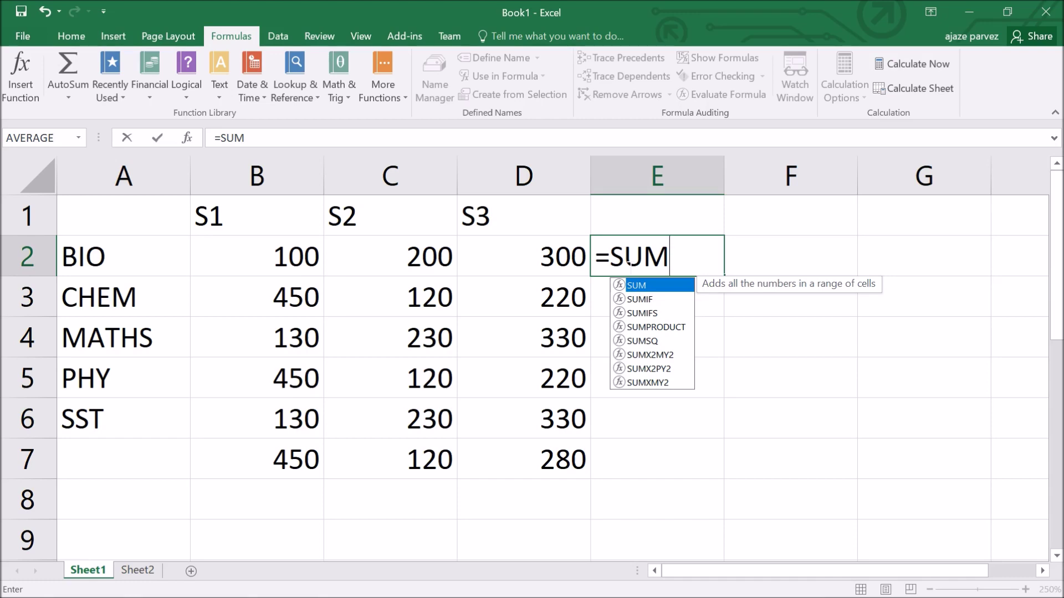
pyautogui.write('(')
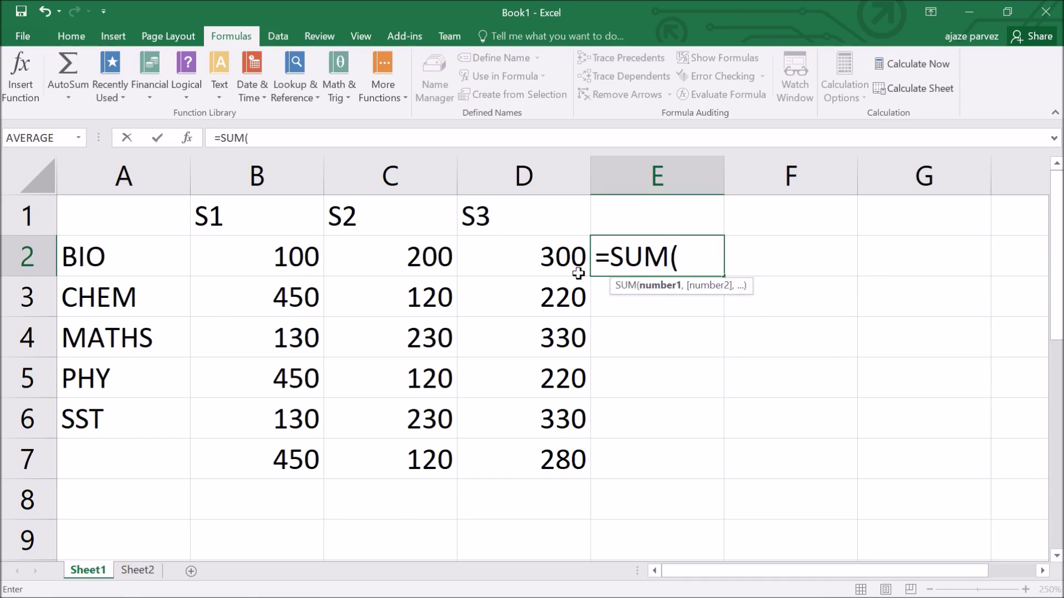
pyautogui.write('B')
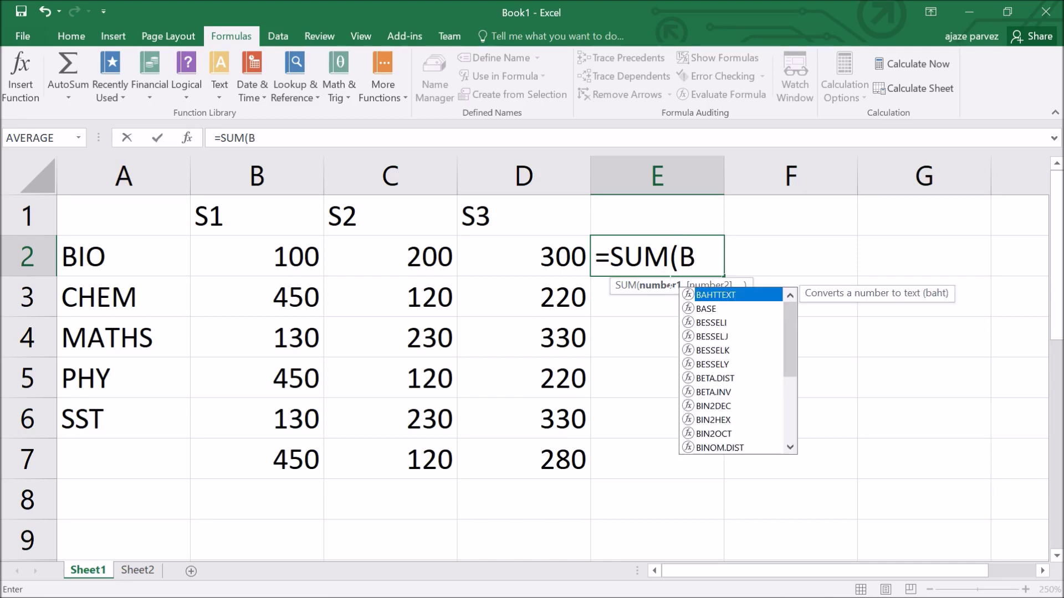
pyautogui.write('2:')
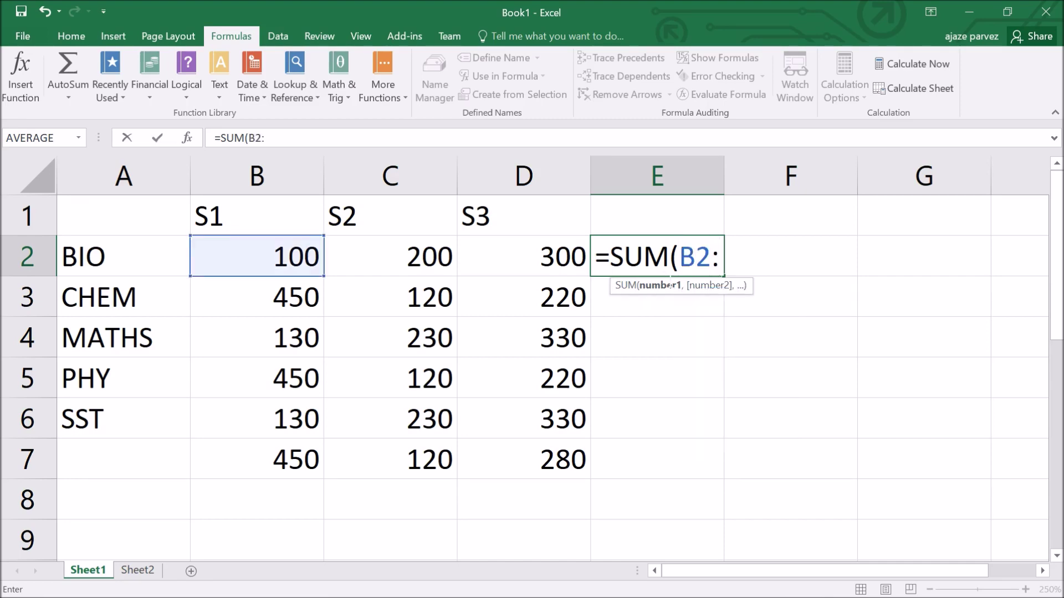
pyautogui.write('D2')
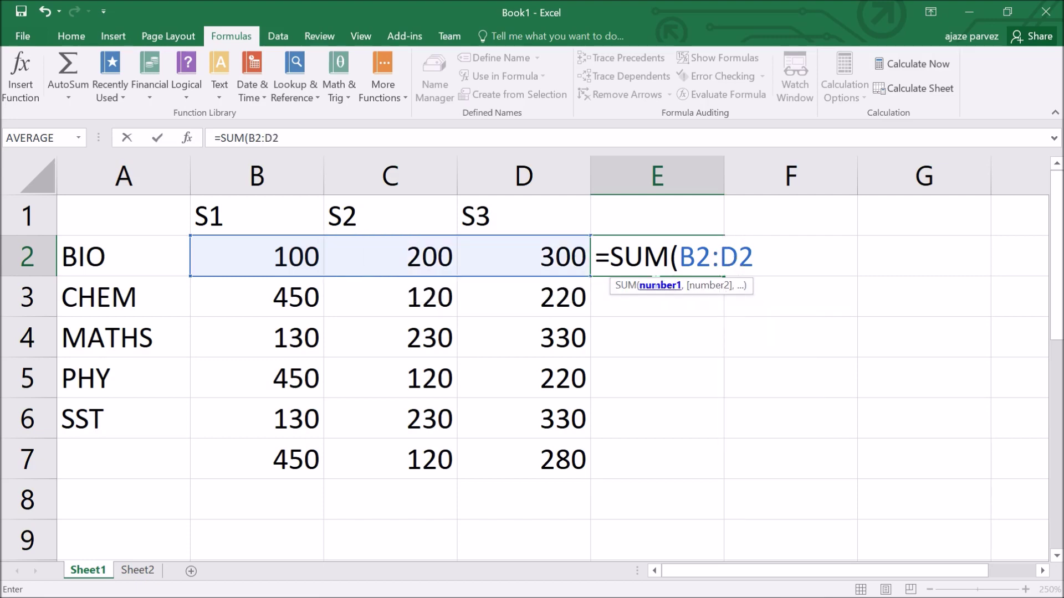
pyautogui.write(')')
pyautogui.press('Return')
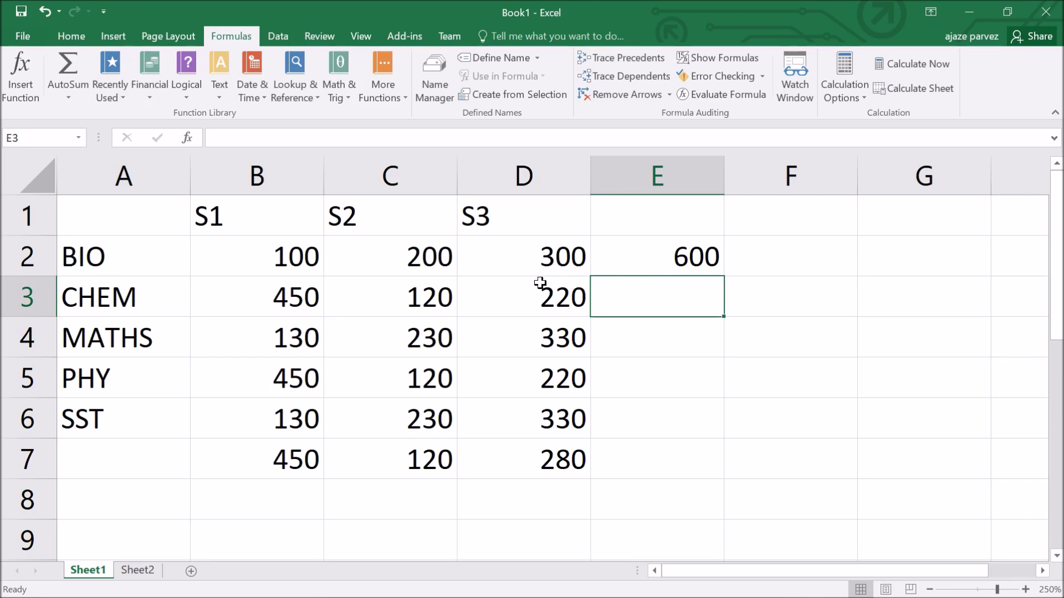
pyautogui.click(643, 262)
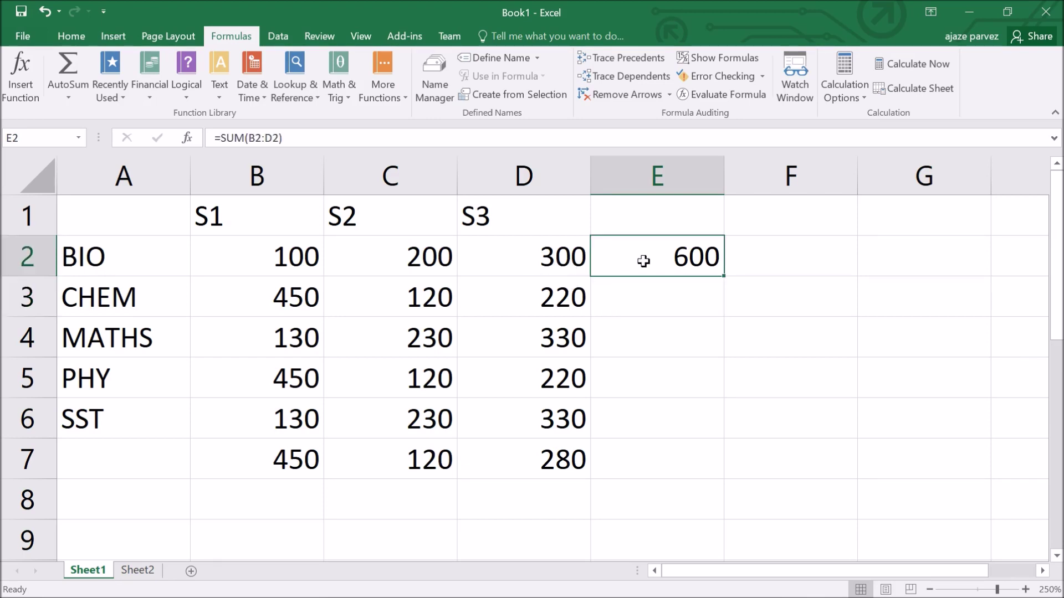
# Copy the row total formula from cell E2 into cells E3 and E4 for CHEM and MATHS.
pyautogui.hotkey('ctrl', 'c')
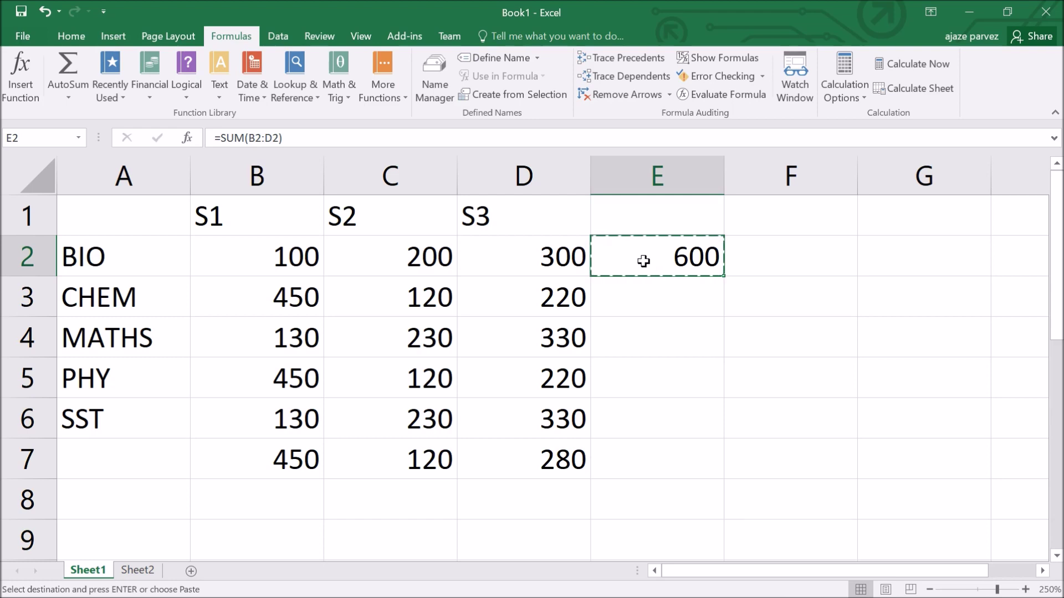
pyautogui.click(658, 314)
pyautogui.hotkey('ctrl', 'v')
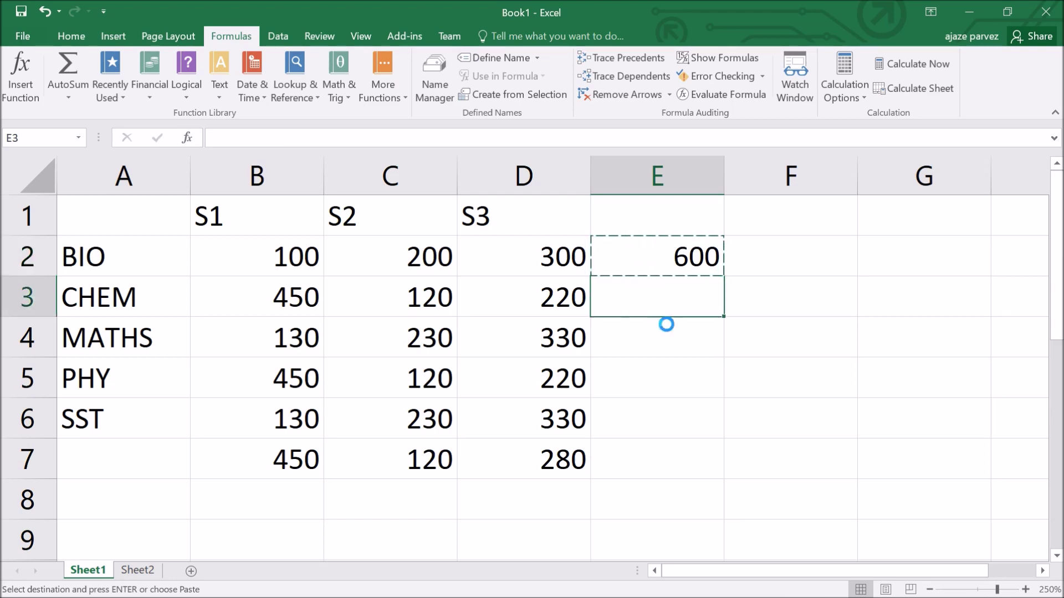
pyautogui.click(668, 343)
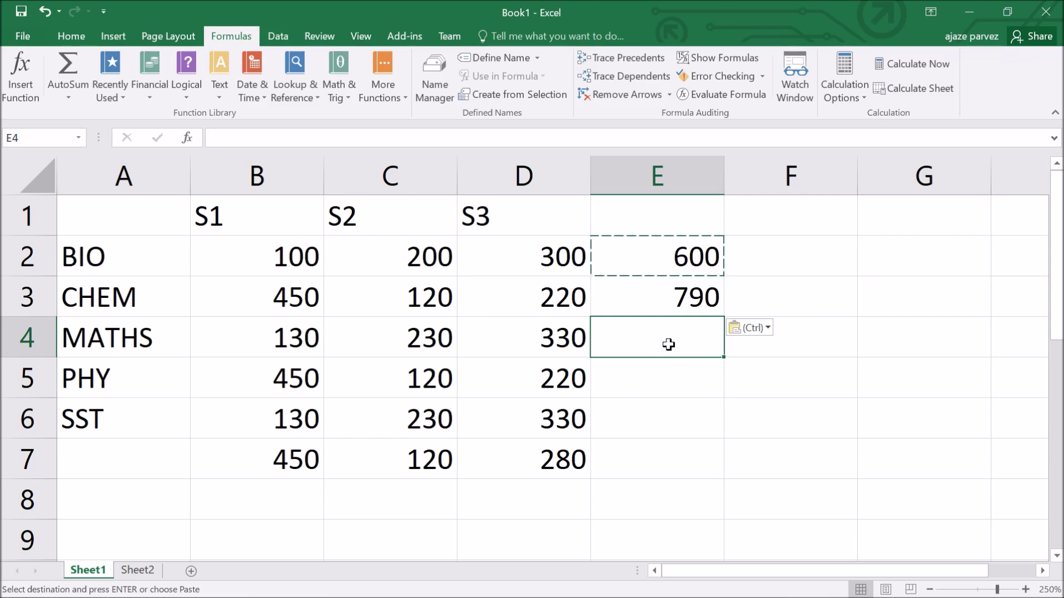
pyautogui.hotkey('ctrl', 'v')
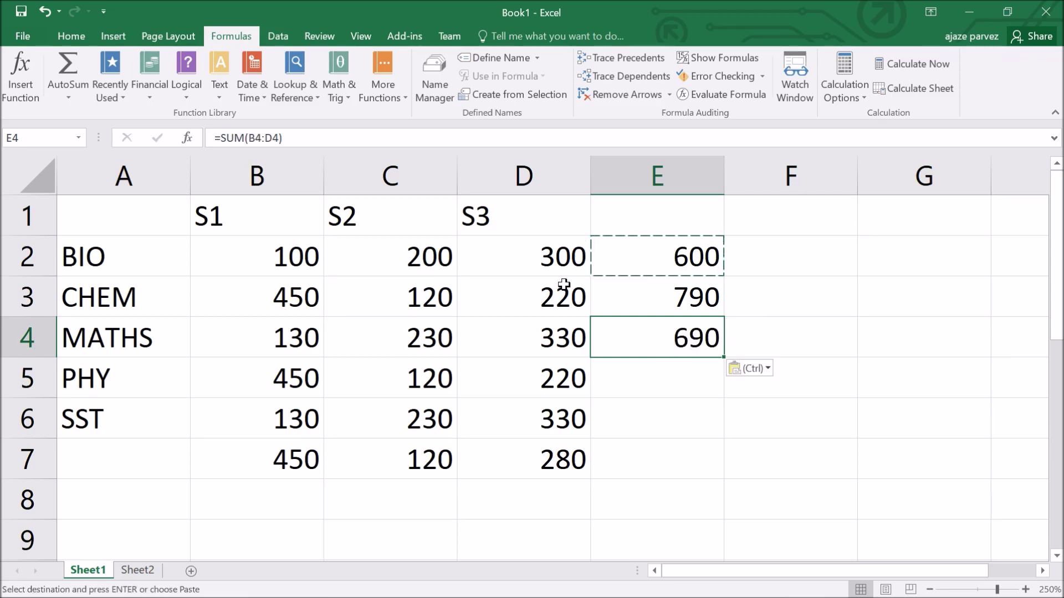
# Compare the SUM formulas in cells E2, E3 and E4 with the row marks they refer to.
pyautogui.click(698, 308)
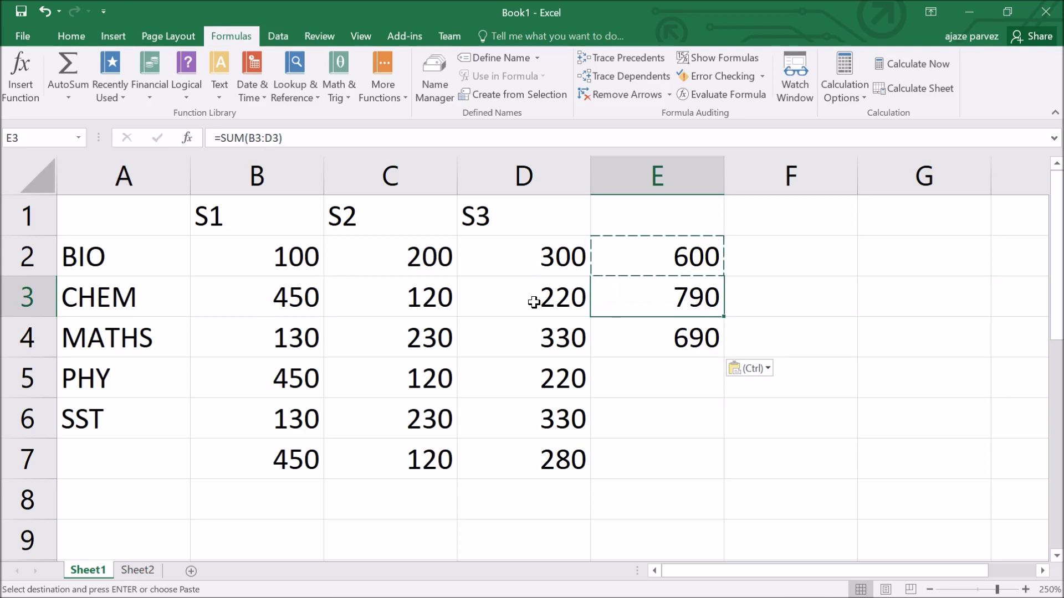
pyautogui.click(685, 268)
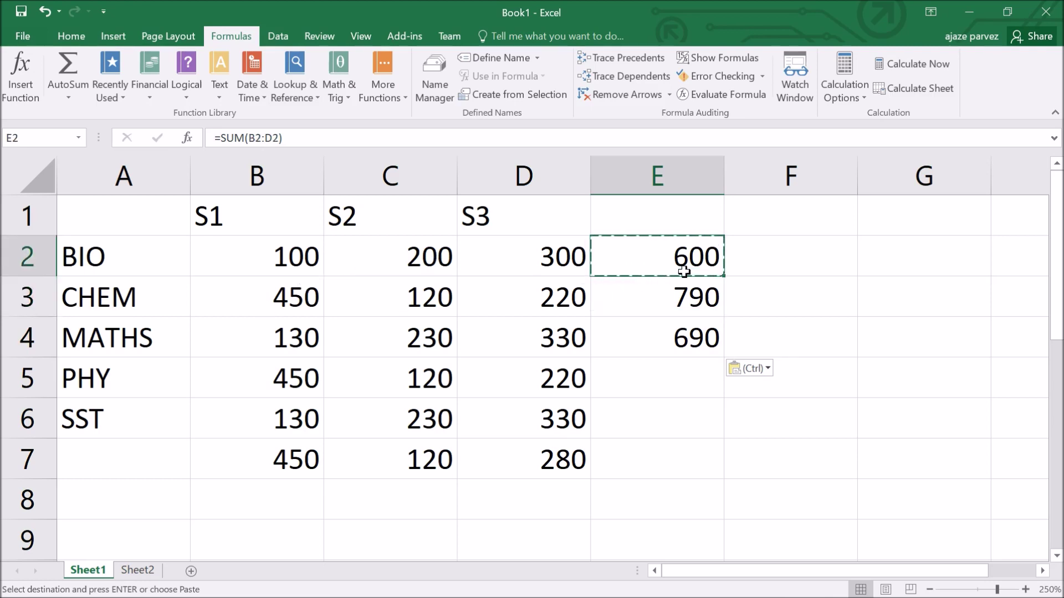
pyautogui.moveTo(294, 261); pyautogui.dragTo(512, 268)
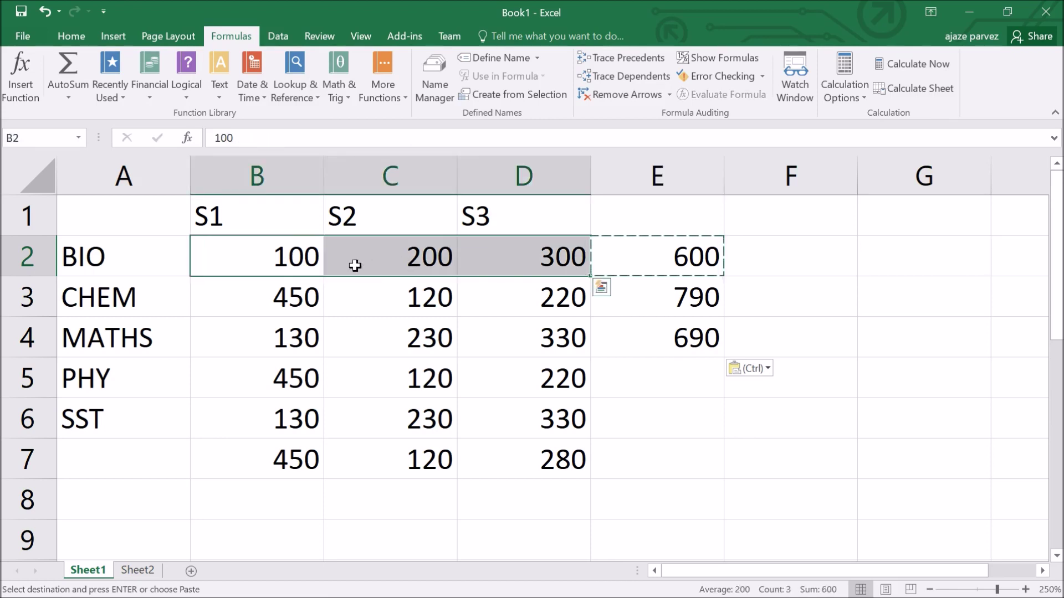
pyautogui.click(675, 272)
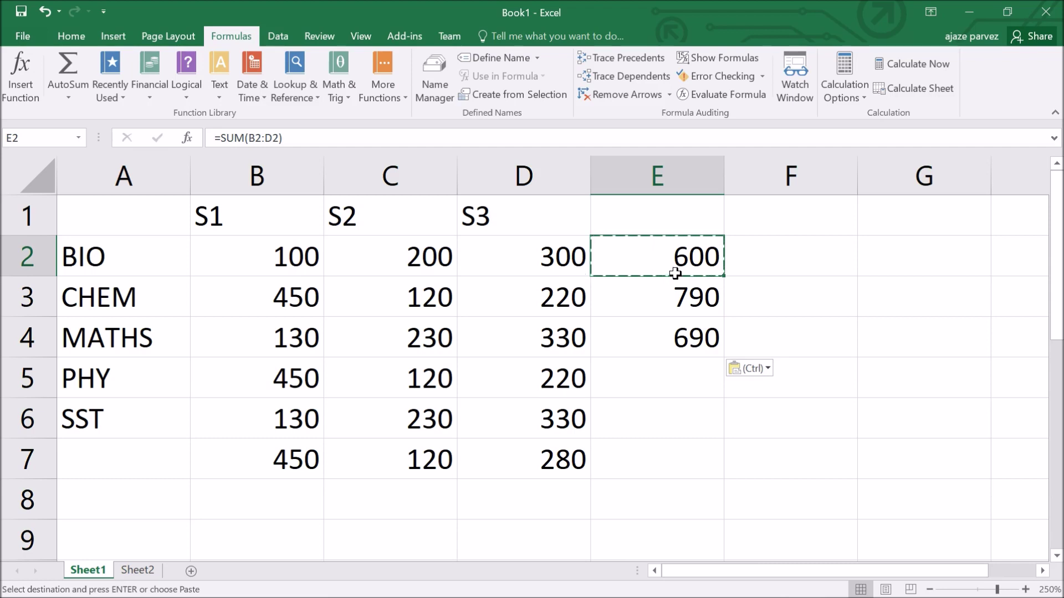
pyautogui.click(663, 309)
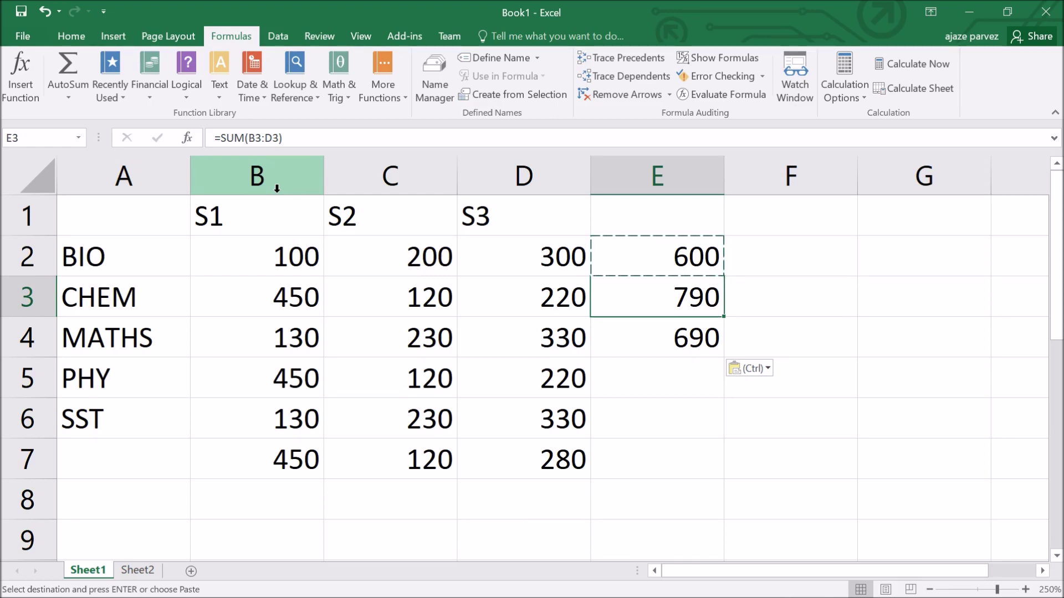
pyautogui.click(634, 350)
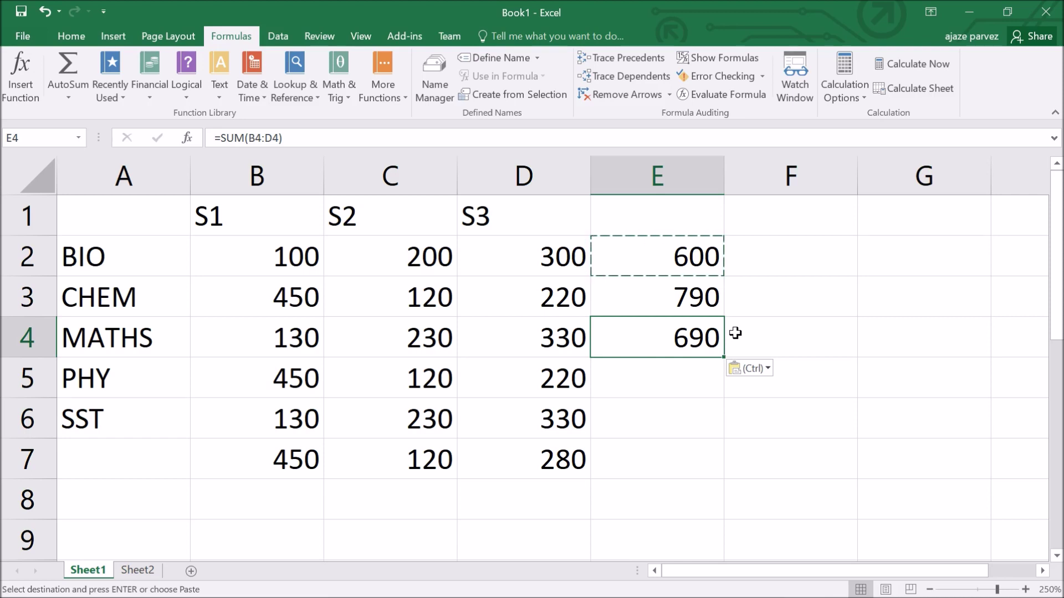
pyautogui.scroll(-1, 800, 304)
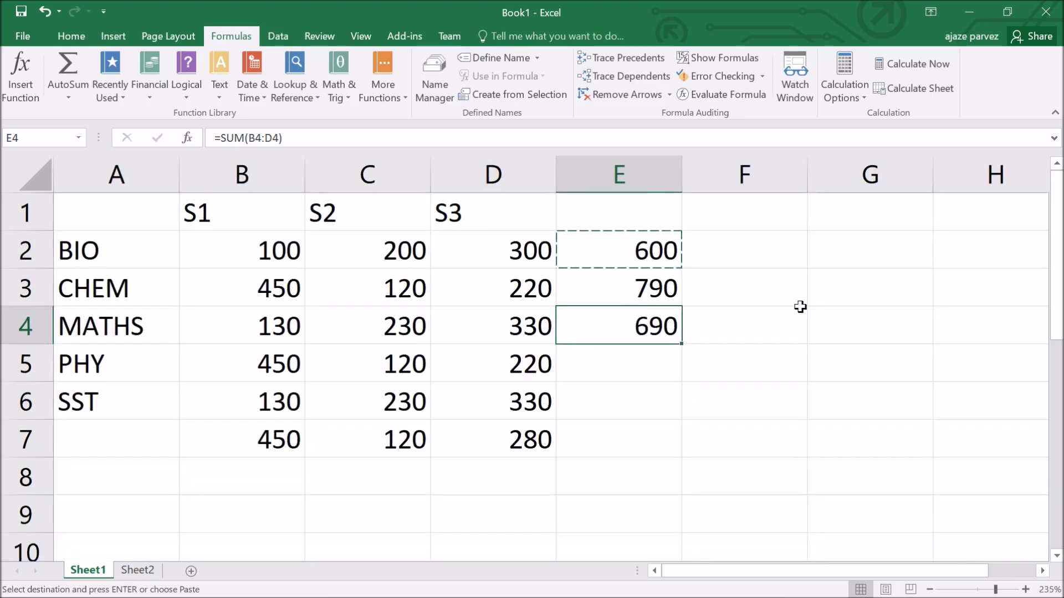
pyautogui.click(883, 253)
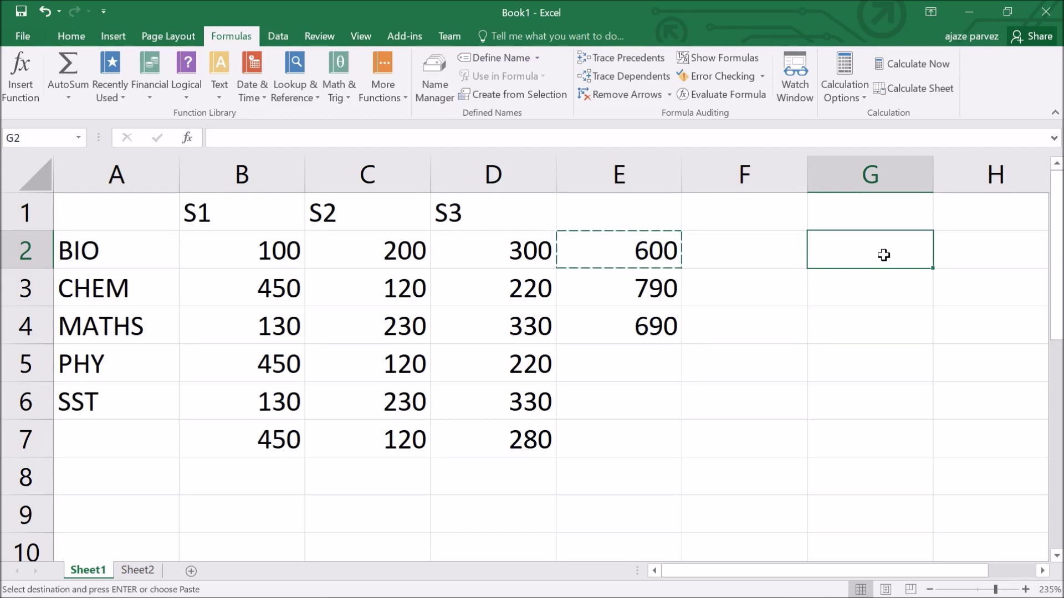
pyautogui.write('2')
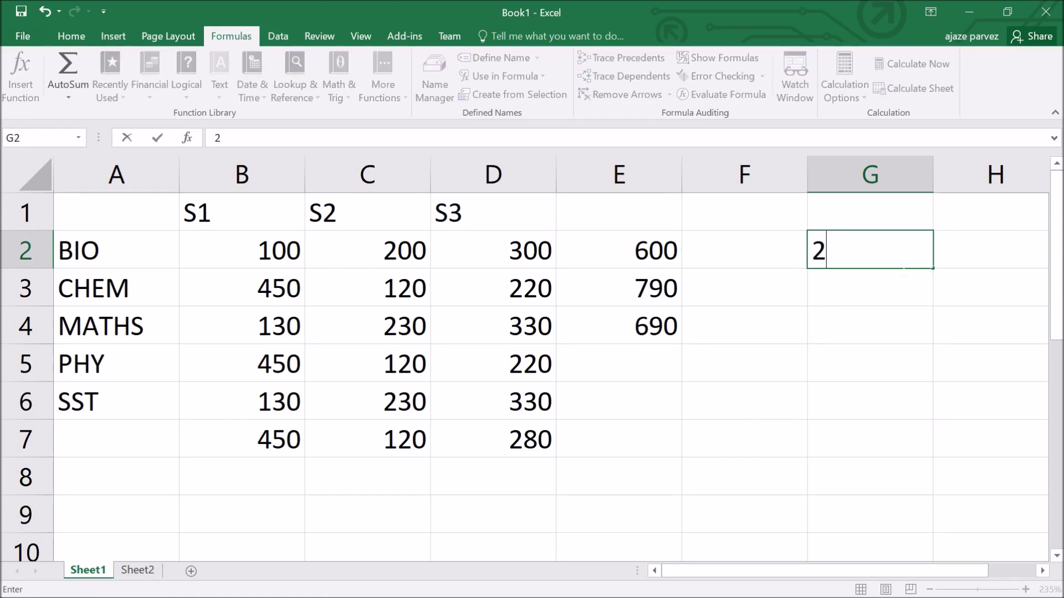
pyautogui.press('Escape')
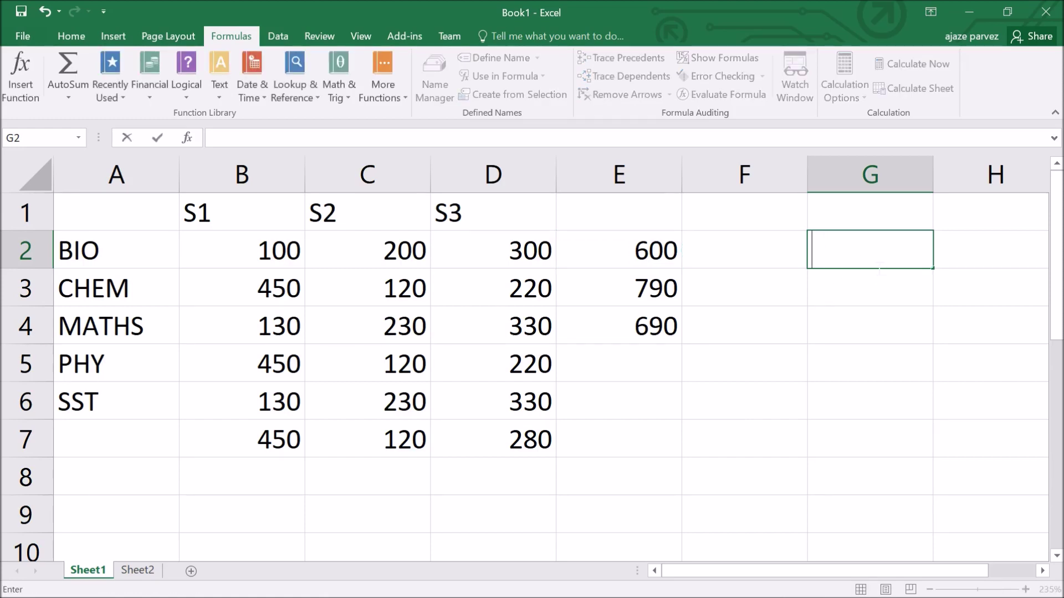
pyautogui.click(972, 252)
pyautogui.write('2')
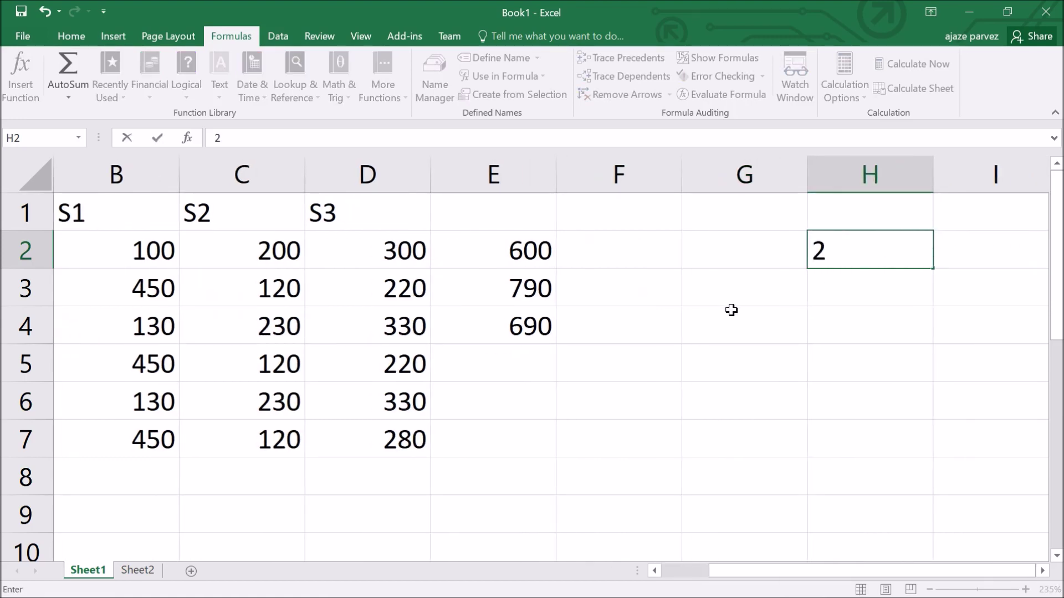
pyautogui.press('Escape')
# Enter the multiplier 2 in cell G2.
pyautogui.click(760, 247)
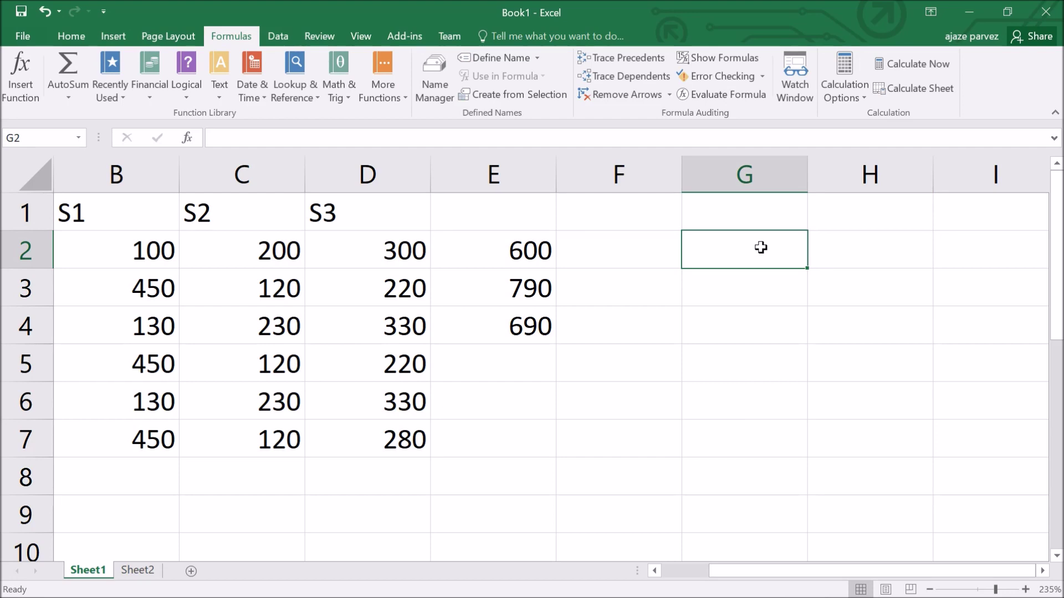
pyautogui.write('2')
pyautogui.click(595, 263)
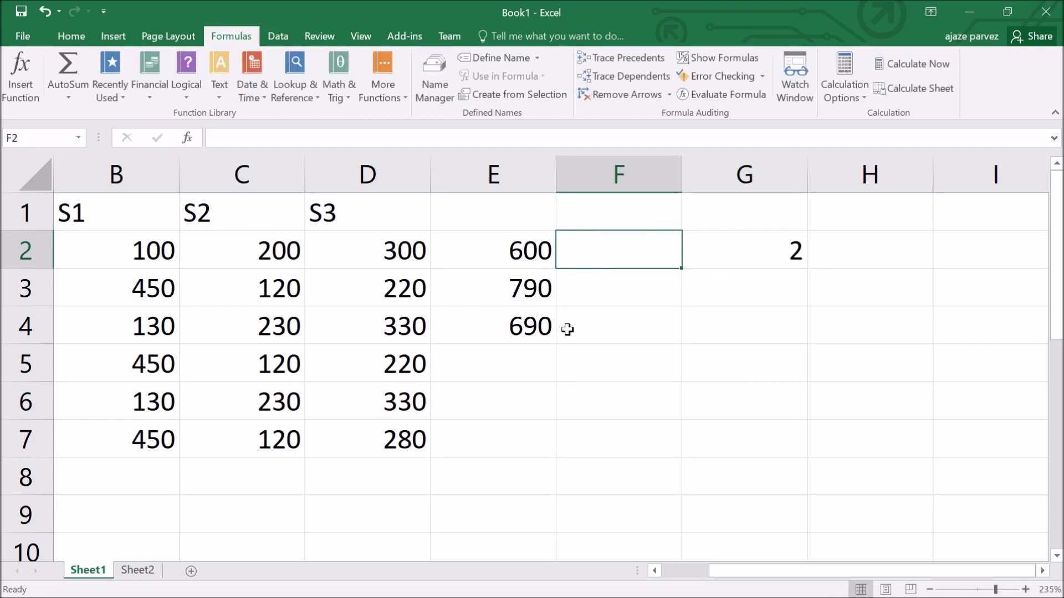
# Multiply the BIO total by the multiplier in cell F2 with the formula =E2*G2.
pyautogui.scroll(-1, 406, 328)
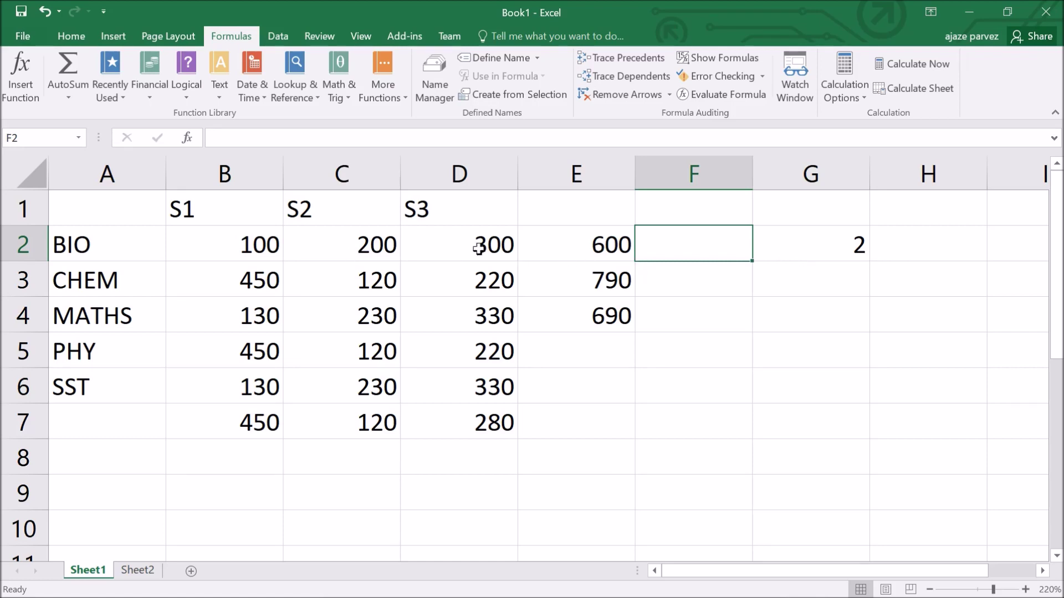
pyautogui.click(608, 252)
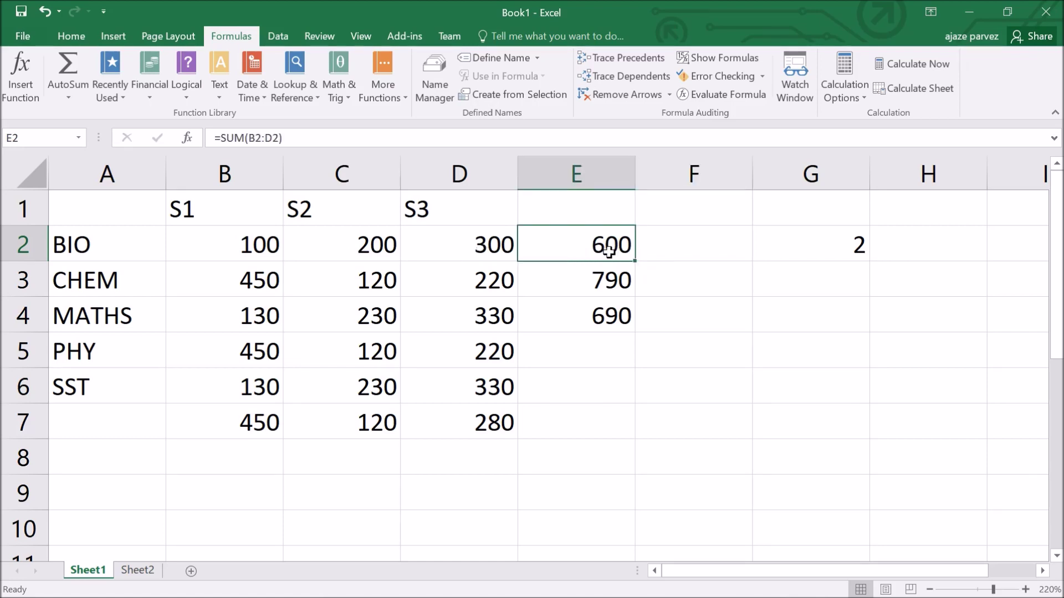
pyautogui.click(685, 243)
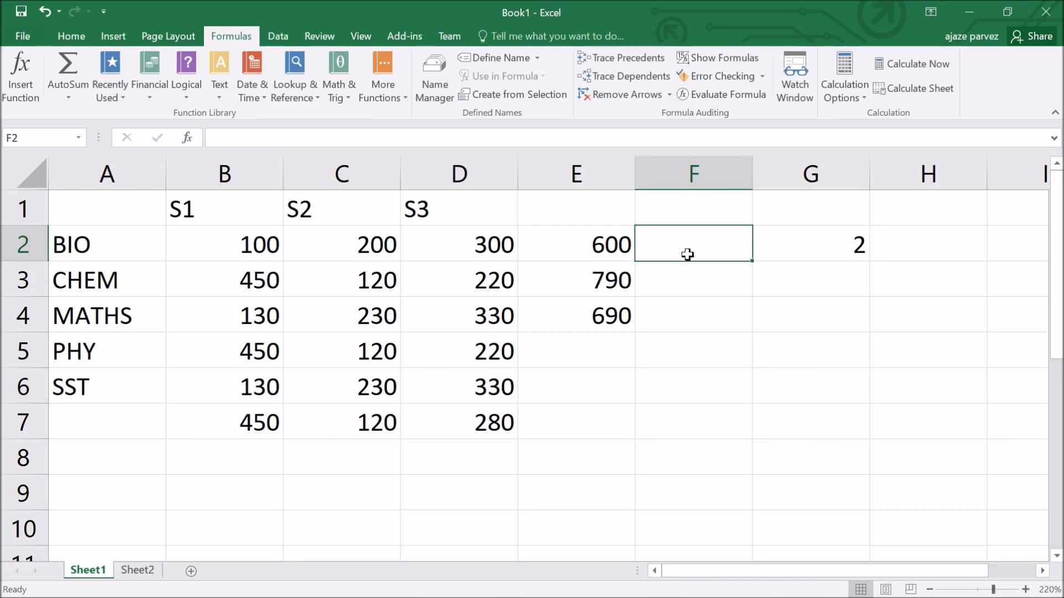
pyautogui.write('=')
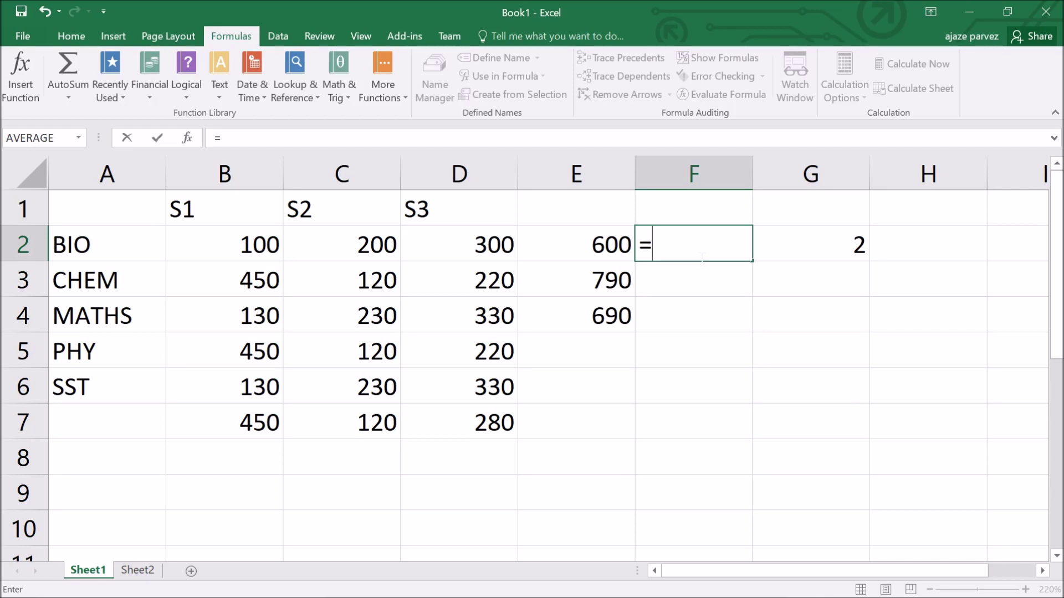
pyautogui.write('E2')
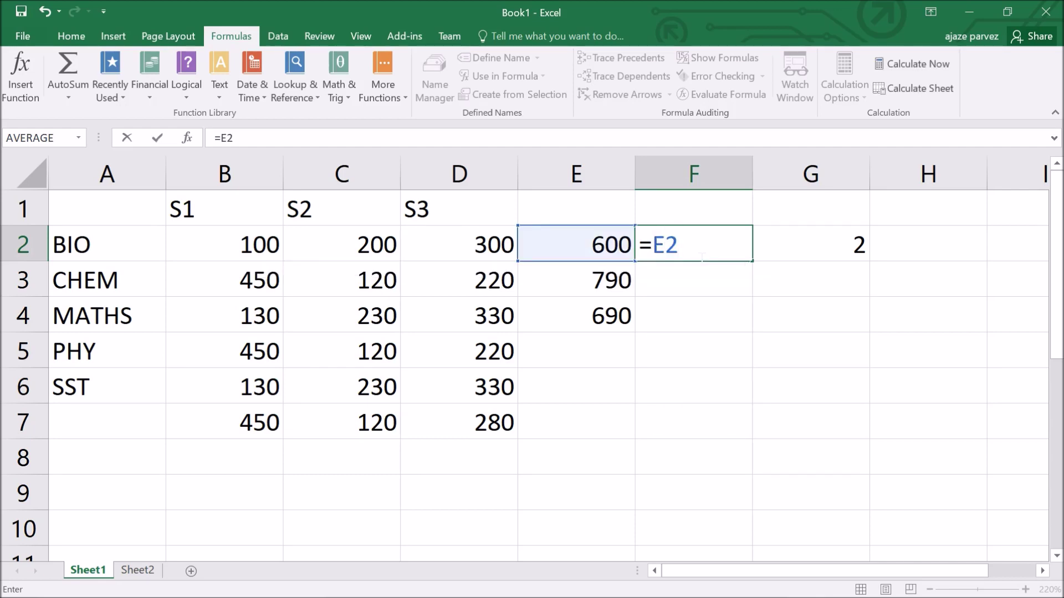
pyautogui.write('*G2')
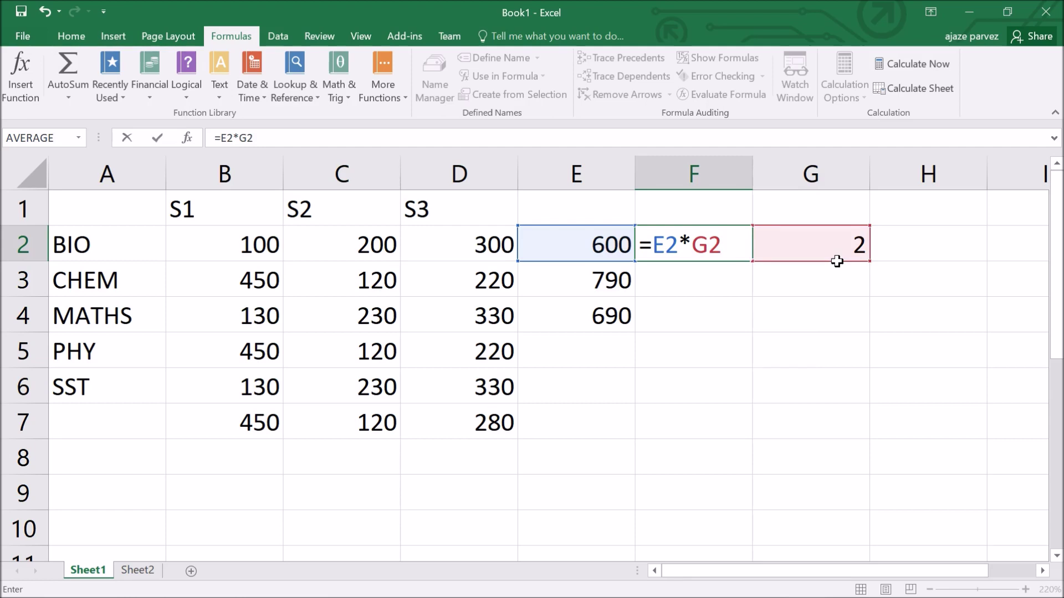
pyautogui.press('Return')
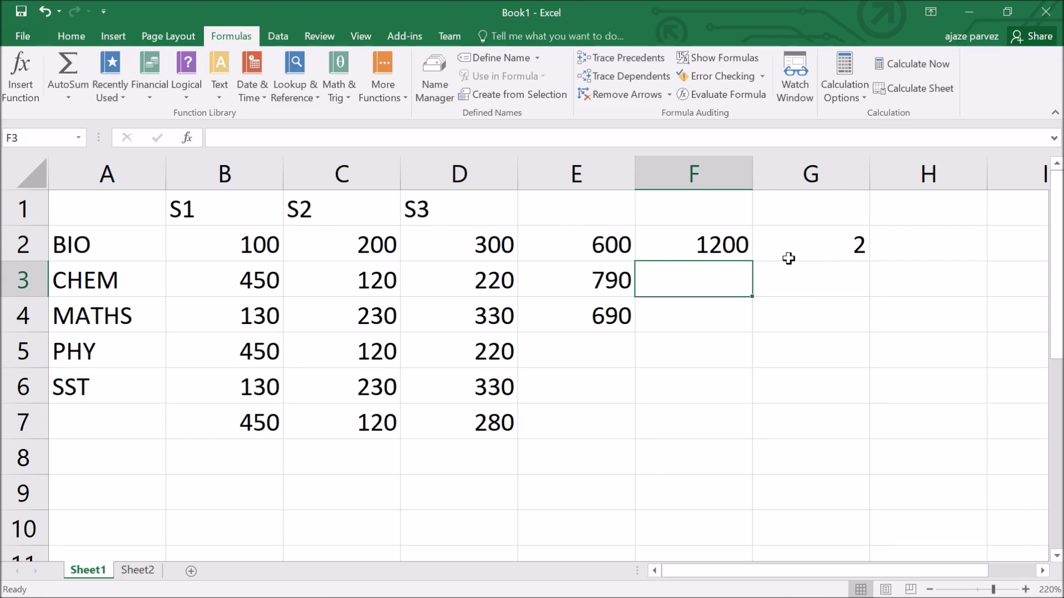
# Copy the relative-reference multiplication formula from cell F2 into cells F3 and F4.
pyautogui.click(739, 255)
pyautogui.hotkey('ctrl', 'c')
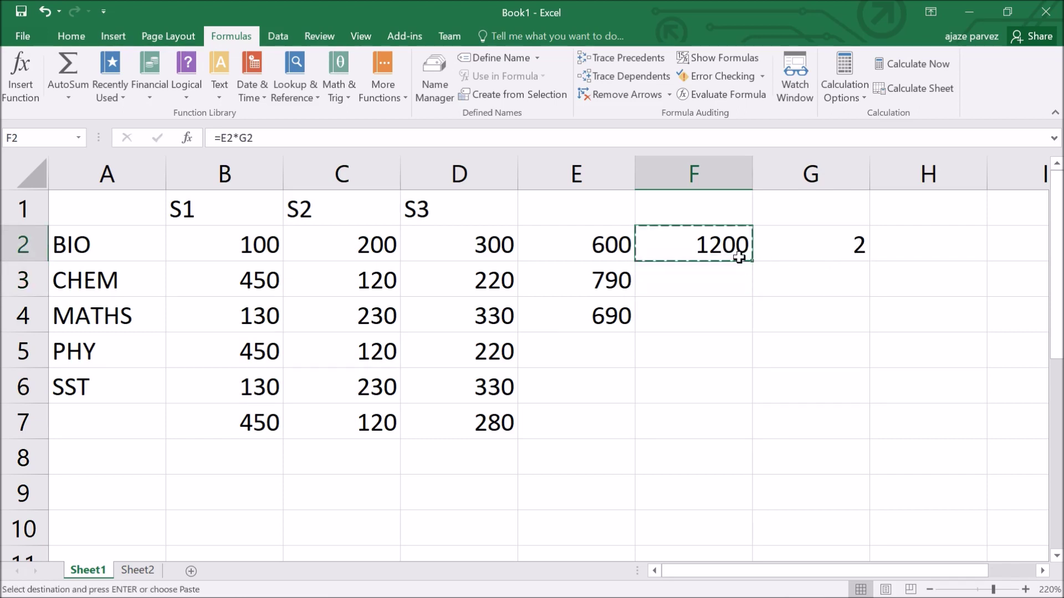
pyautogui.click(727, 280)
pyautogui.hotkey('ctrl', 'v')
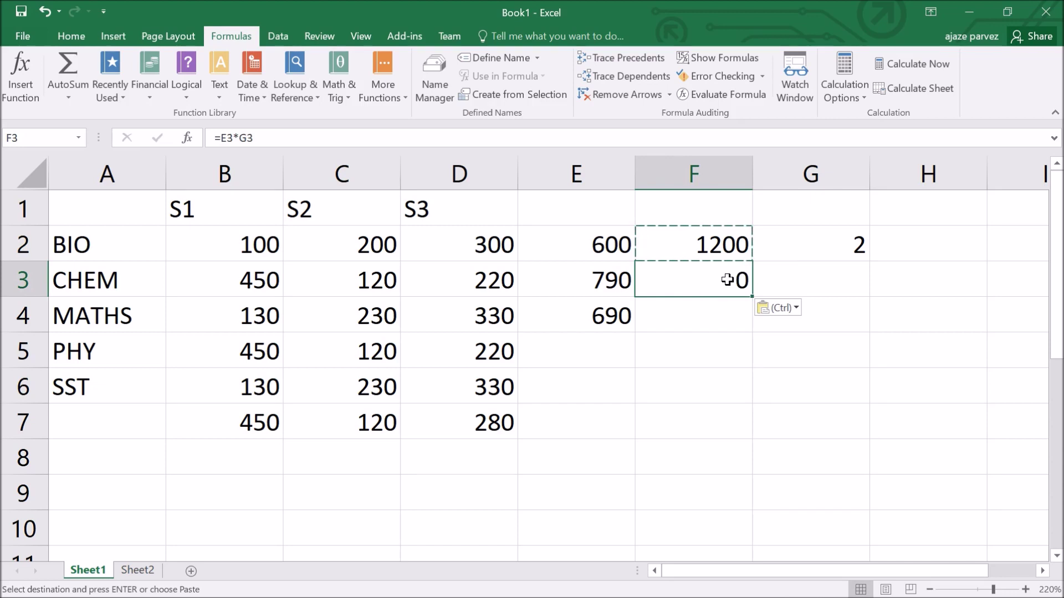
pyautogui.click(704, 331)
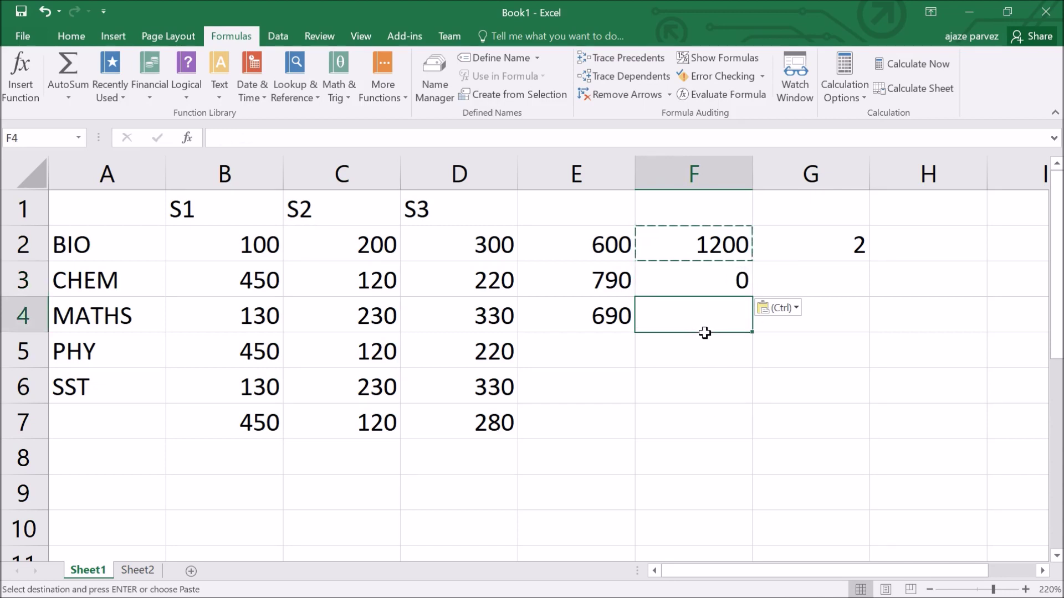
pyautogui.hotkey('ctrl', 'v')
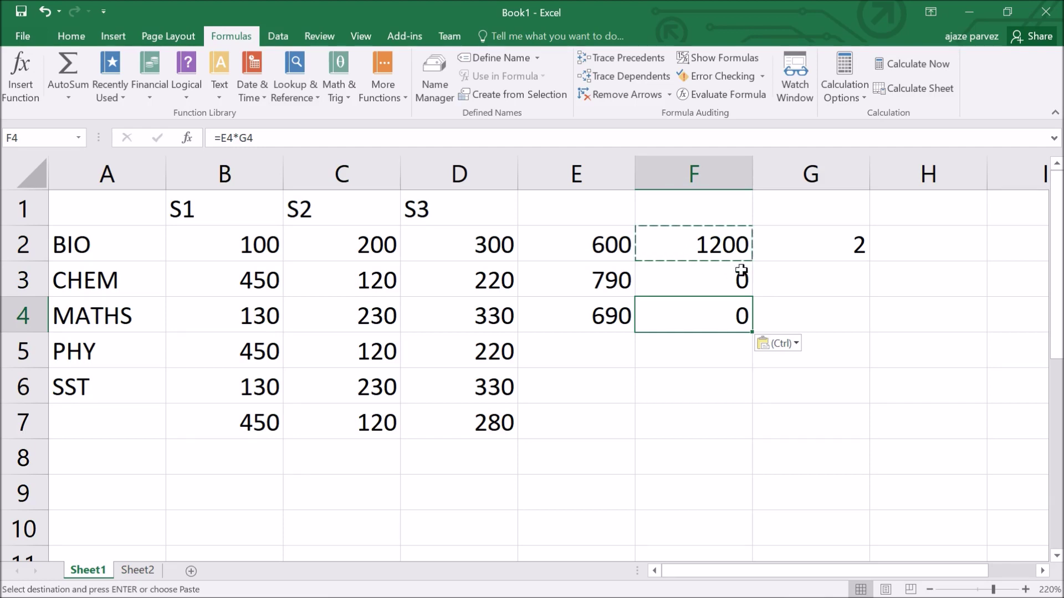
# Make the multiplier reference in cell F2 absolute so the formula reads =E2*$G$2.
pyautogui.click(696, 245)
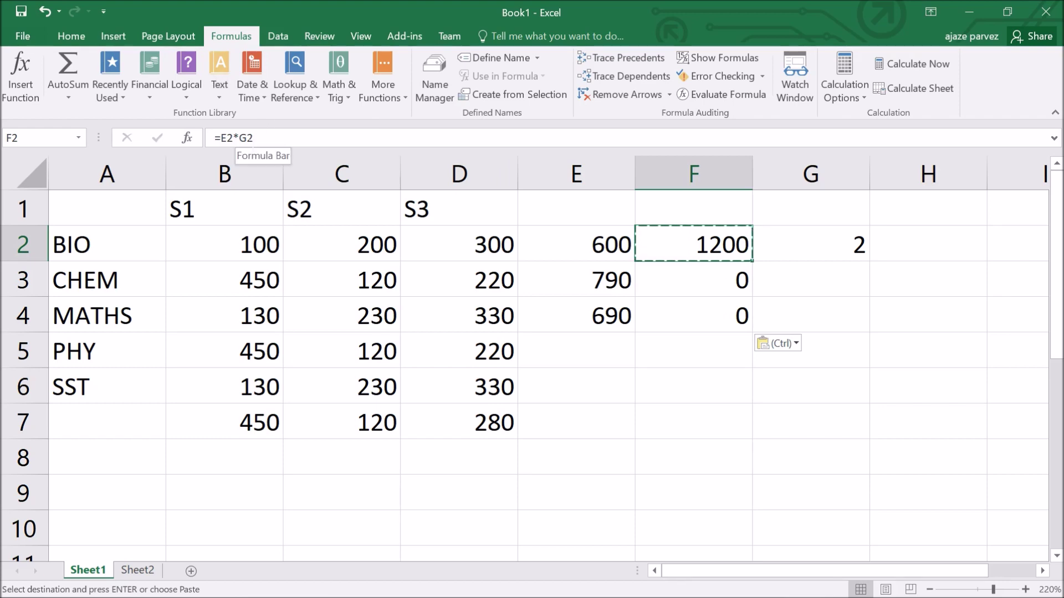
pyautogui.click(239, 138)
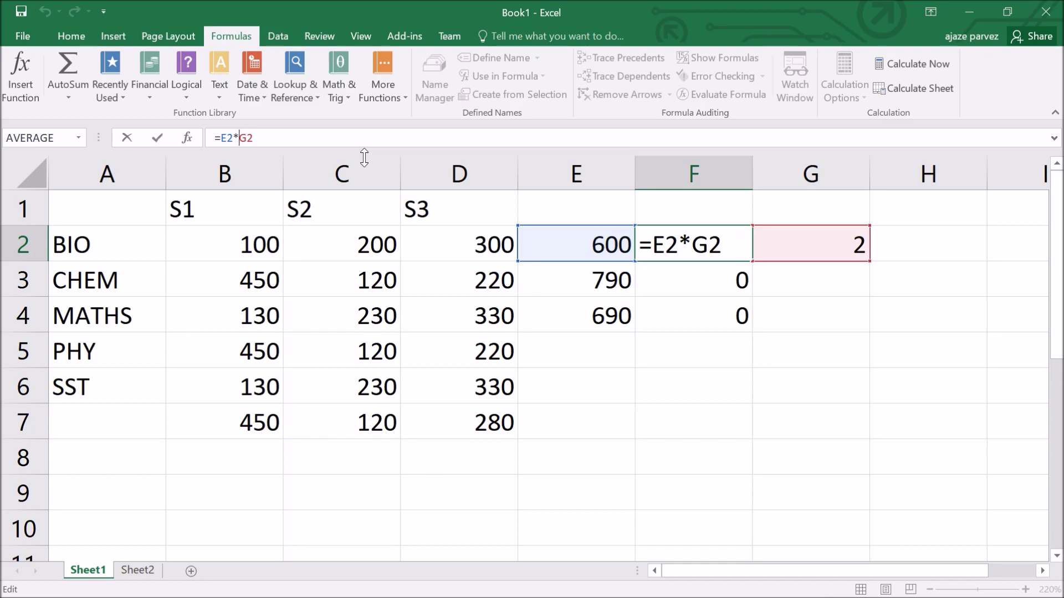
pyautogui.write('$G')
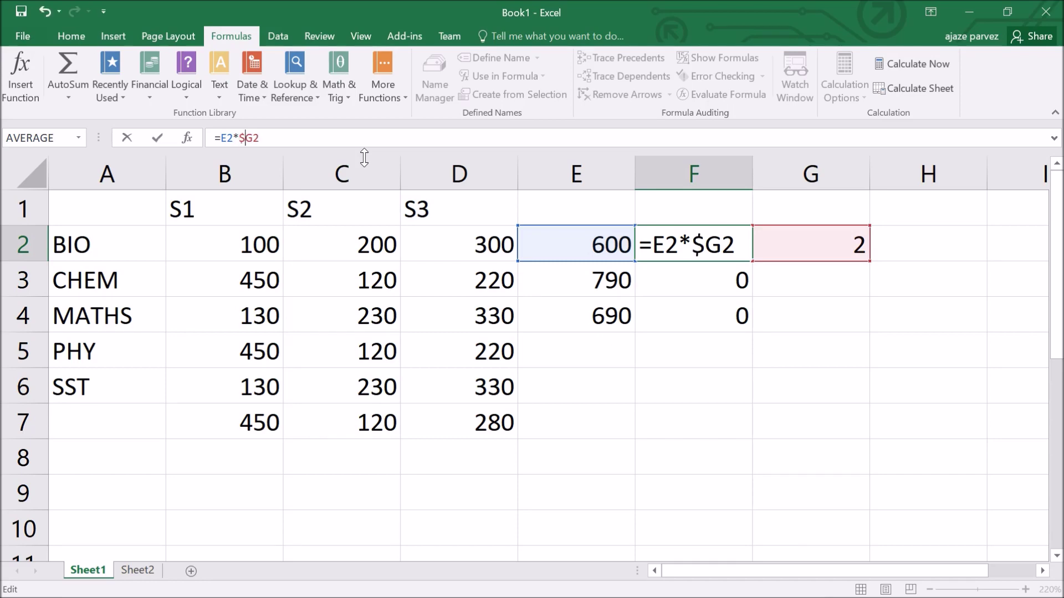
pyautogui.write('$')
pyautogui.click(628, 184)
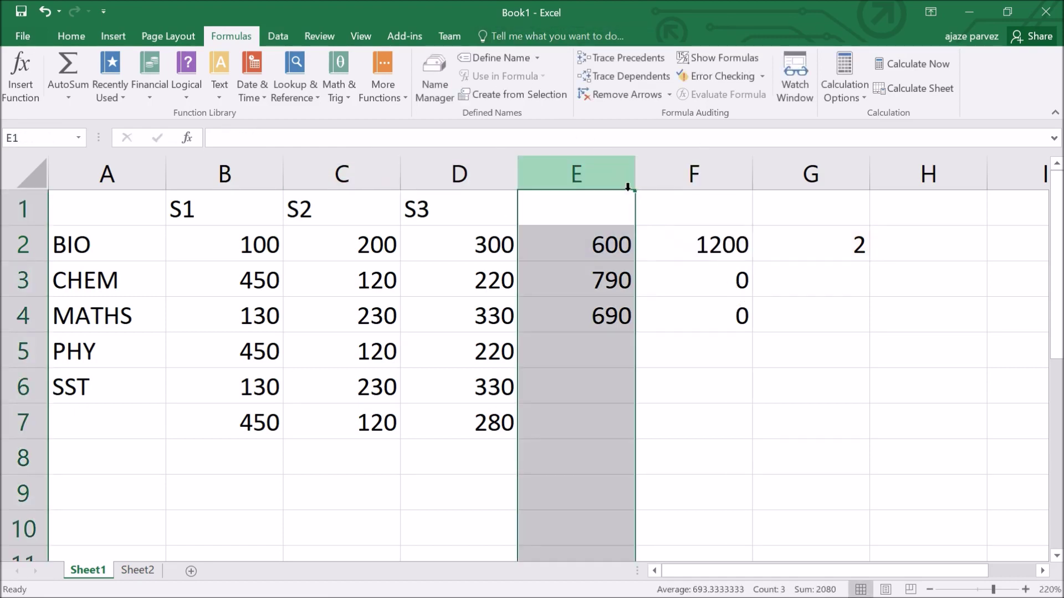
# Copy the formula with the absolute $G$2 reference from cell F2 over cells F3 and F4.
pyautogui.click(705, 255)
pyautogui.hotkey('ctrl', 'c')
pyautogui.click(713, 278)
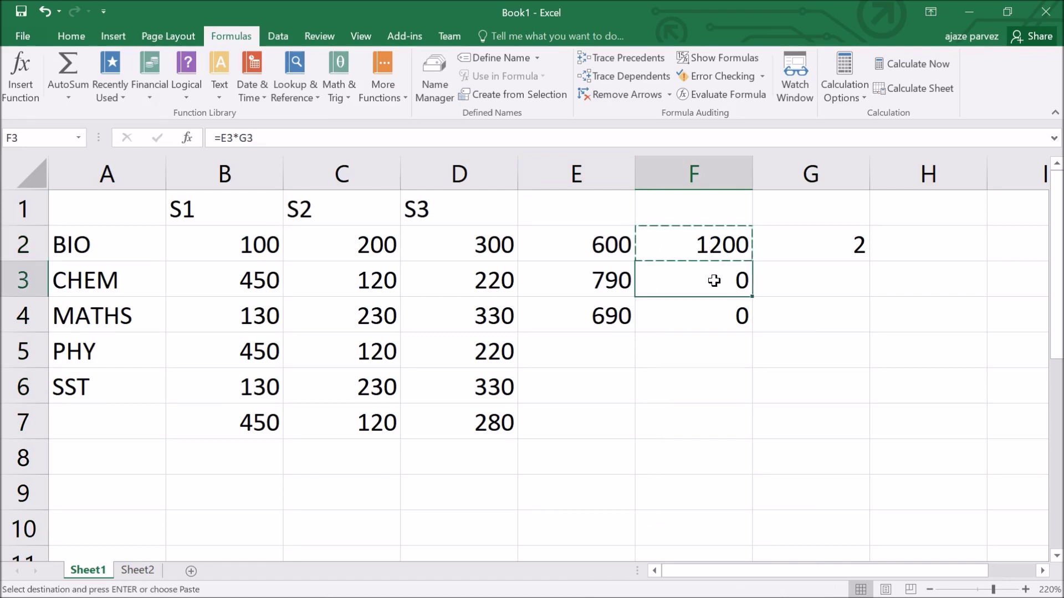
pyautogui.hotkey('ctrl', 'v')
pyautogui.click(714, 313)
pyautogui.hotkey('ctrl', 'v')
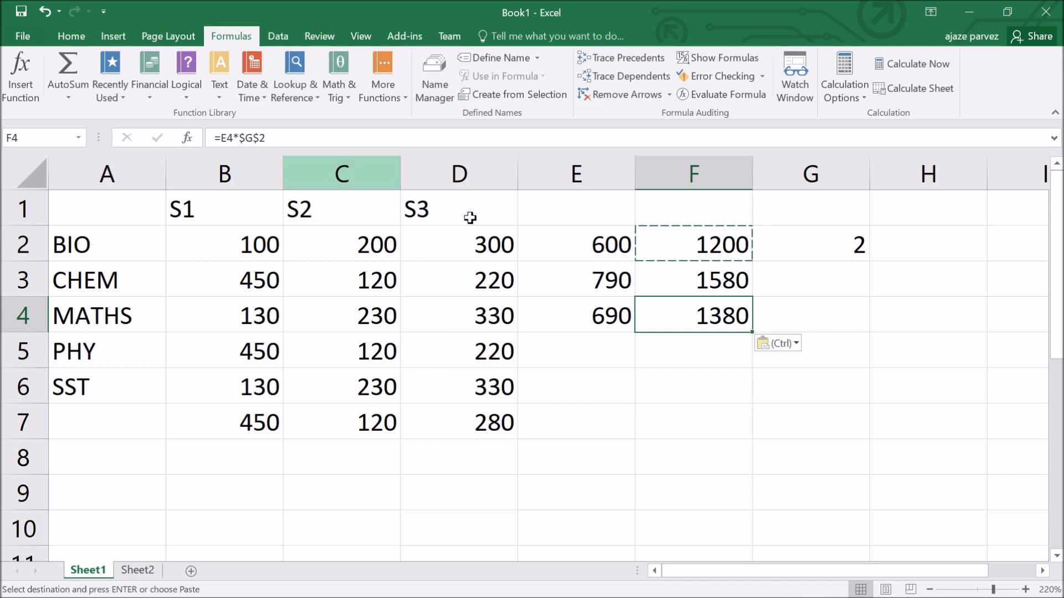
pyautogui.click(799, 253)
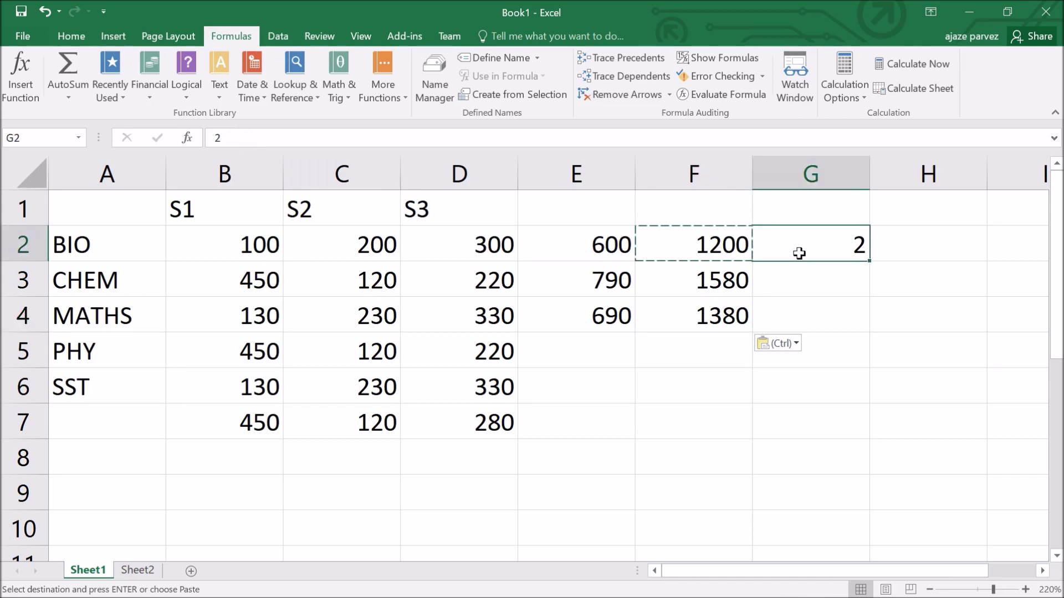
# Paste cell F2's =E2*$G$2 formula once more into the CHEM and MATHS rows of column F.
pyautogui.click(720, 254)
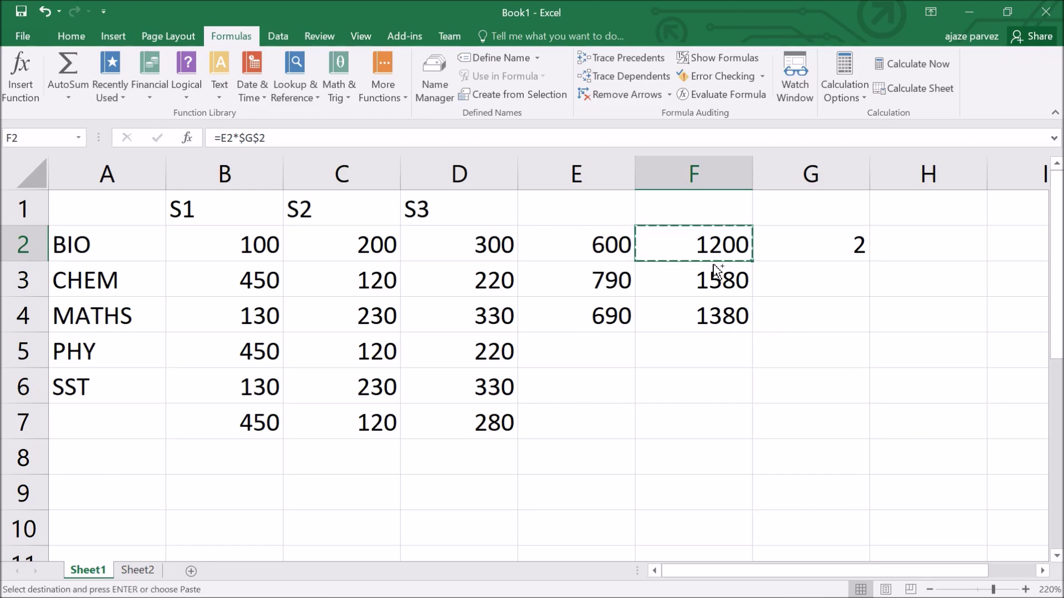
pyautogui.click(710, 287)
pyautogui.hotkey('ctrl', 'v')
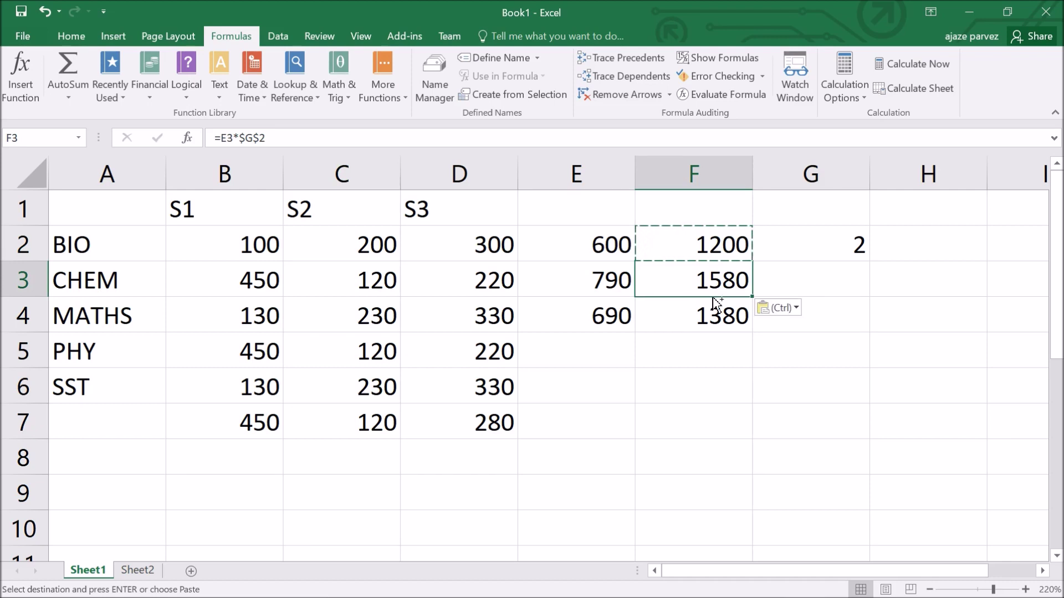
pyautogui.click(706, 320)
pyautogui.hotkey('ctrl', 'v')
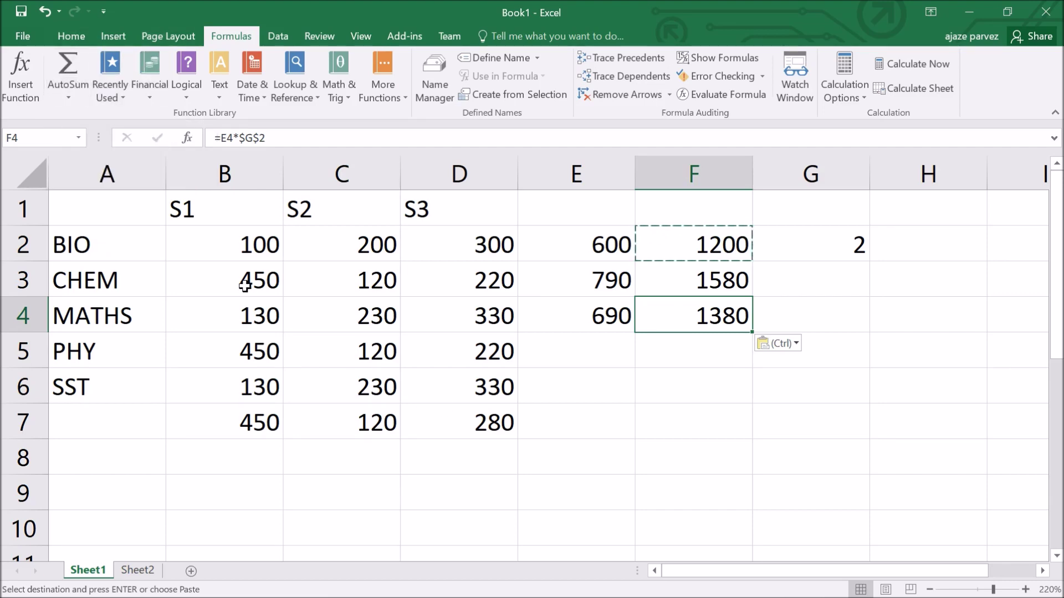
# Select cell B9 below the marks table and widen column B to roughly three times its width.
pyautogui.scroll(-1, 468, 457)
pyautogui.scroll(1, 430, 454)
pyautogui.scroll(-1, 365, 488)
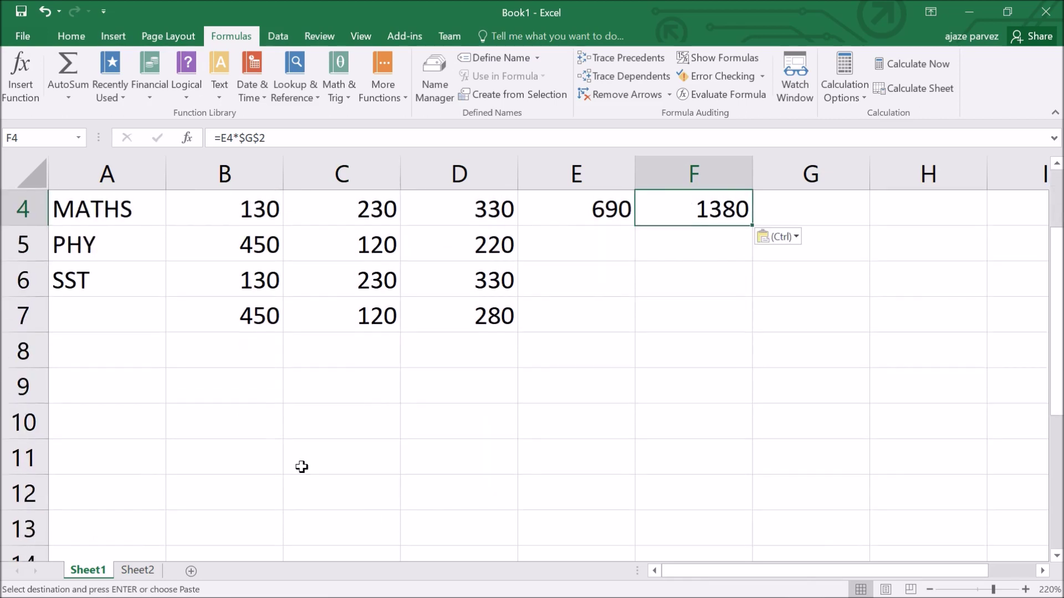
pyautogui.click(250, 406)
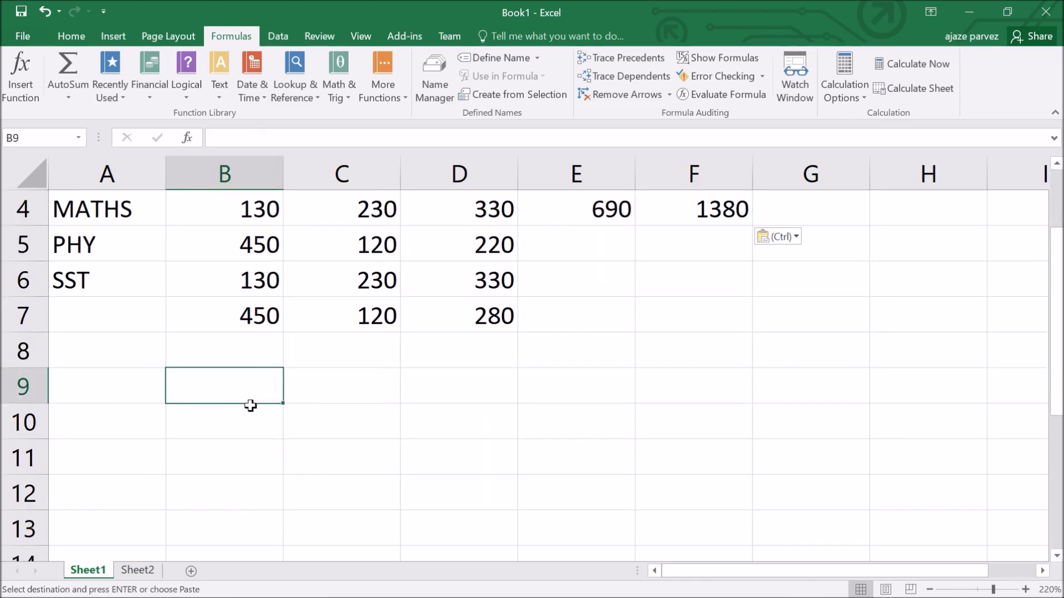
pyautogui.moveTo(284, 177); pyautogui.dragTo(501, 210)
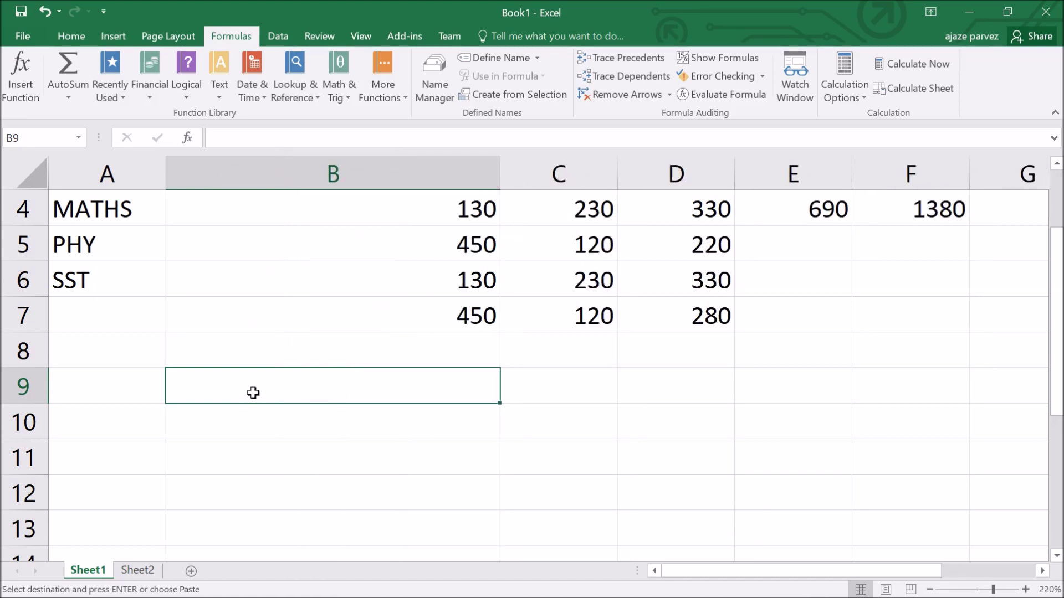
# Enter the formula =3+3+12/2*4 in cell B9 and reselect the cell.
pyautogui.write('=')
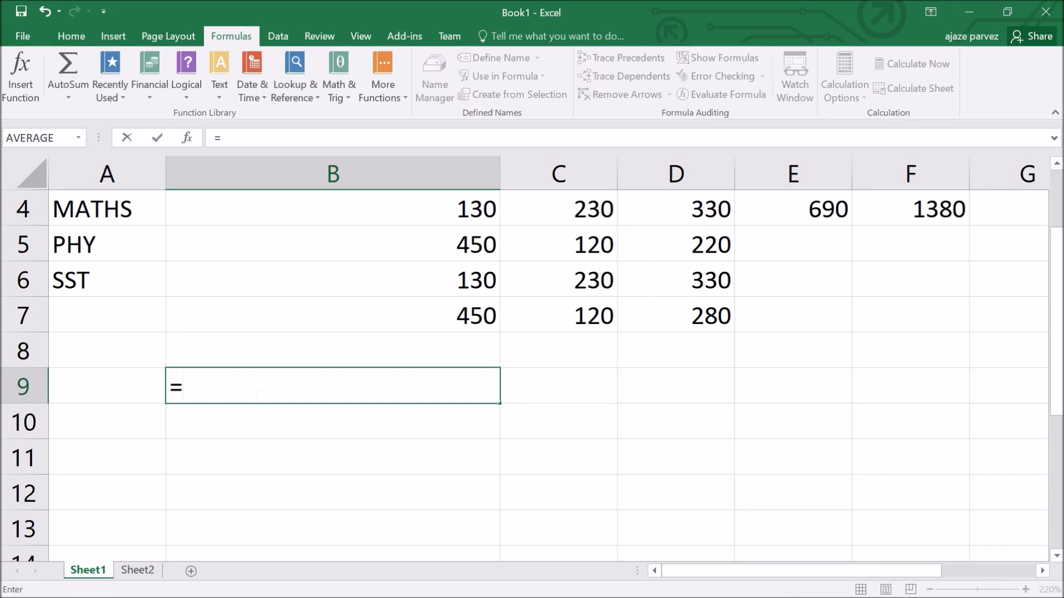
pyautogui.write('3+')
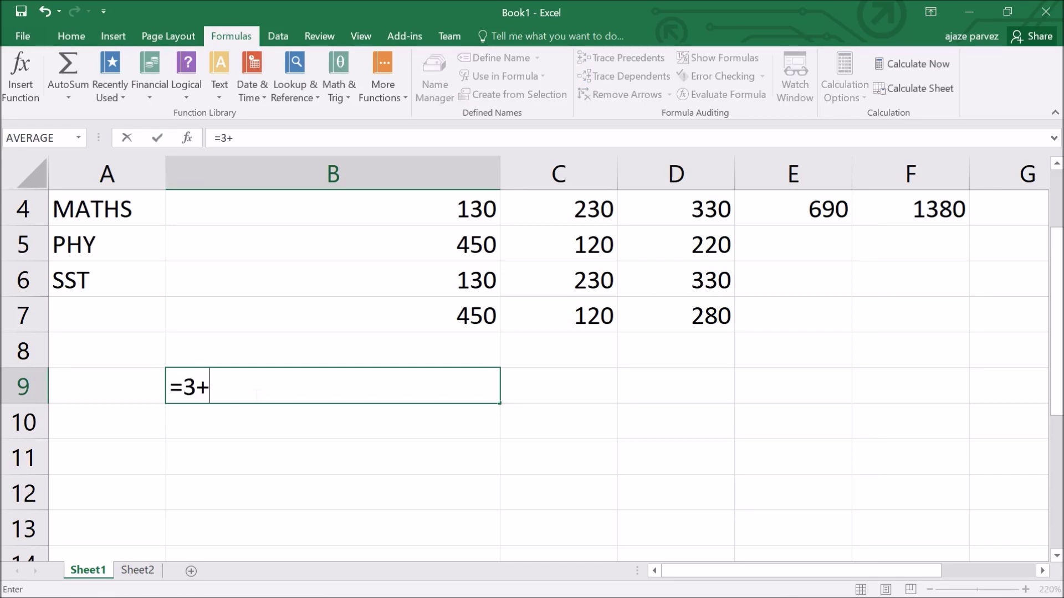
pyautogui.write('3+12')
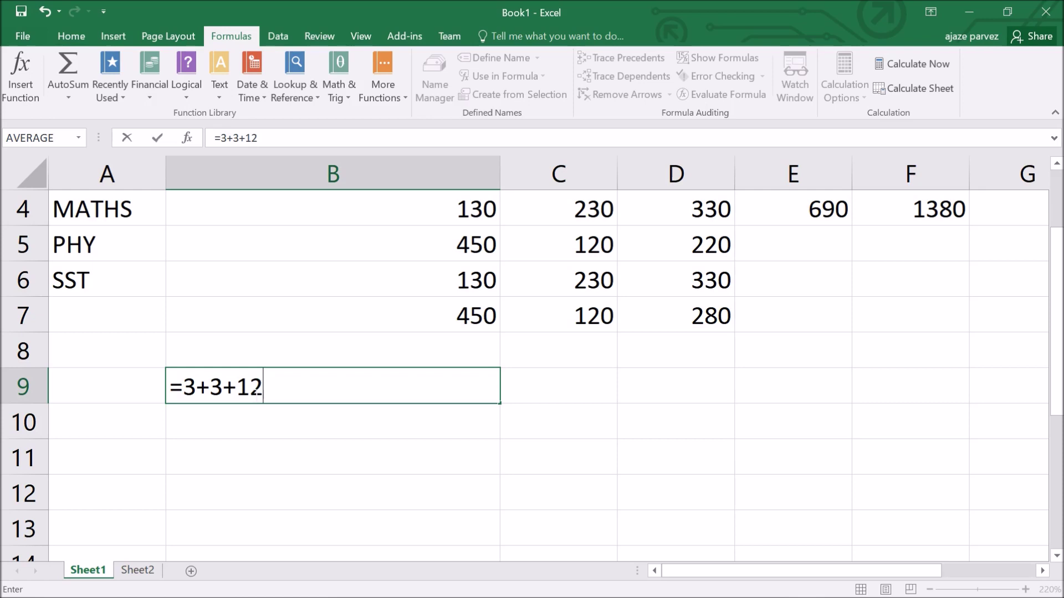
pyautogui.write('/2*4')
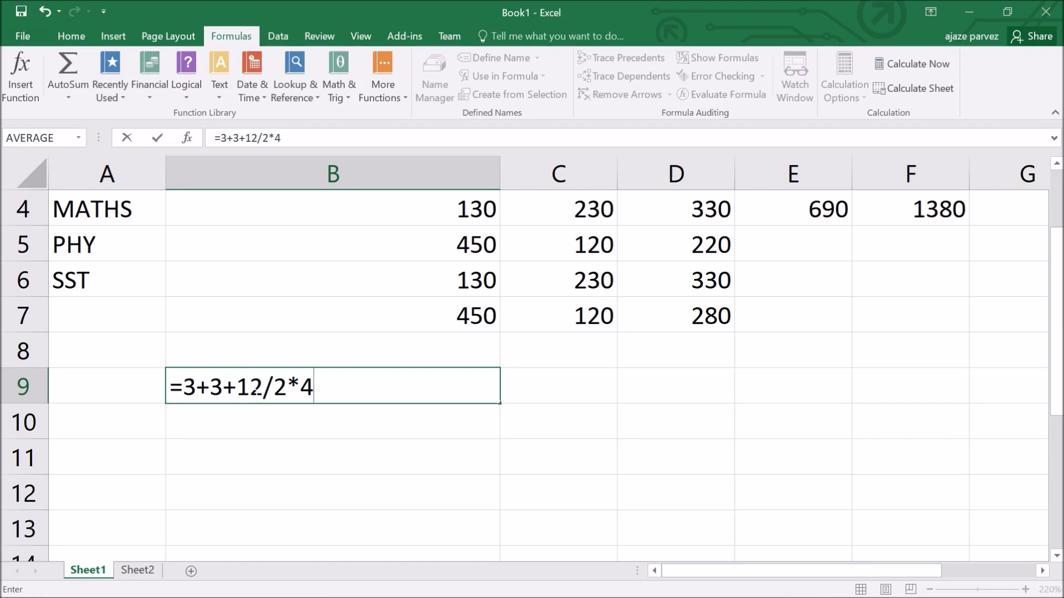
pyautogui.scroll(-1, 328, 387)
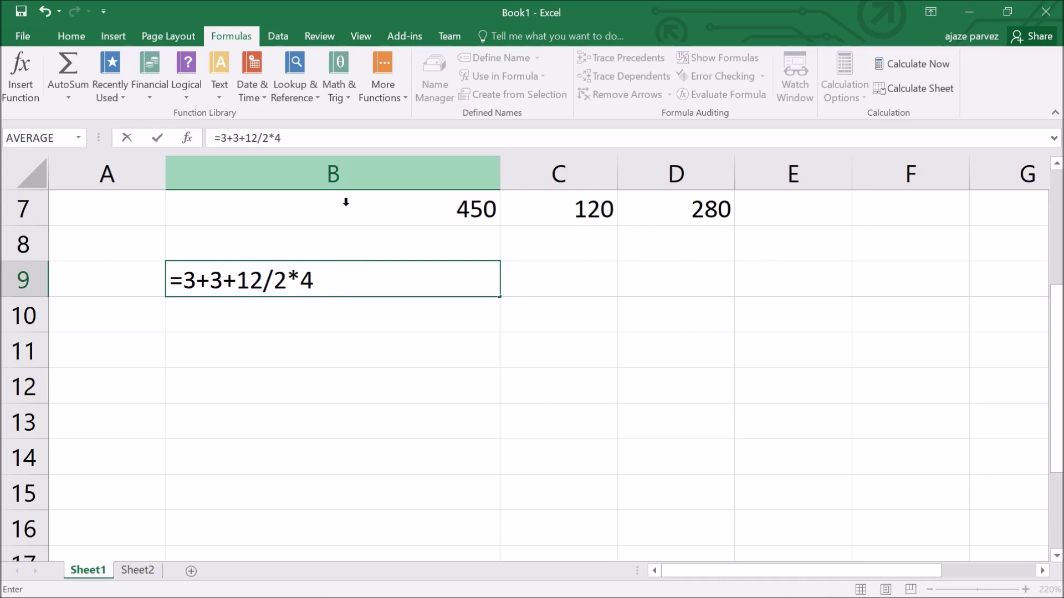
pyautogui.press('Return')
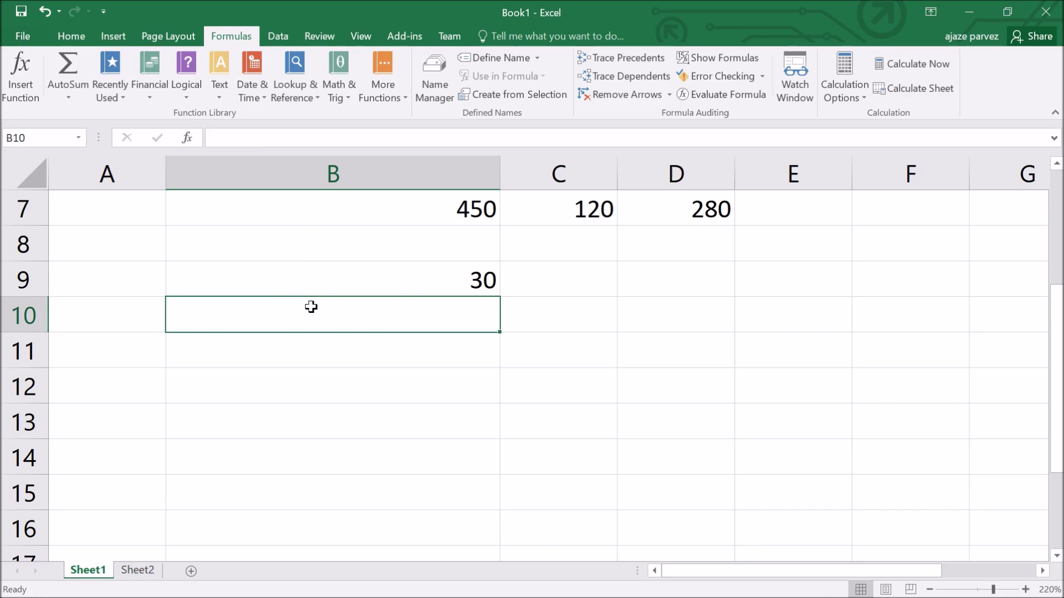
pyautogui.click(315, 272)
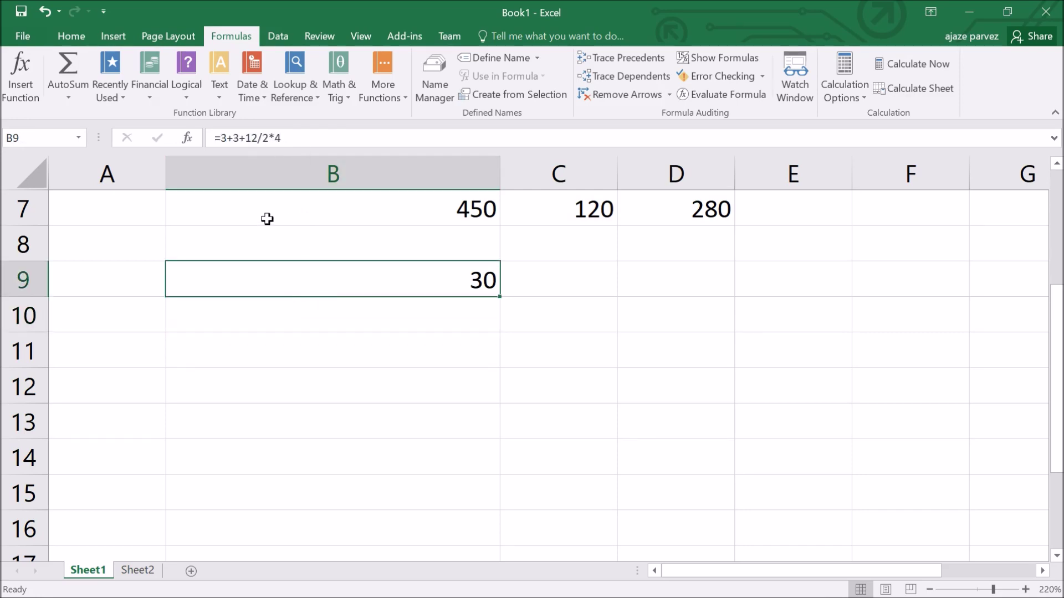
# Switch to the PowerPoint slide show, erase the old ink and handwrite the heading "order of operations" below the slide title.
pyautogui.hotkey('alt', 'Tab')
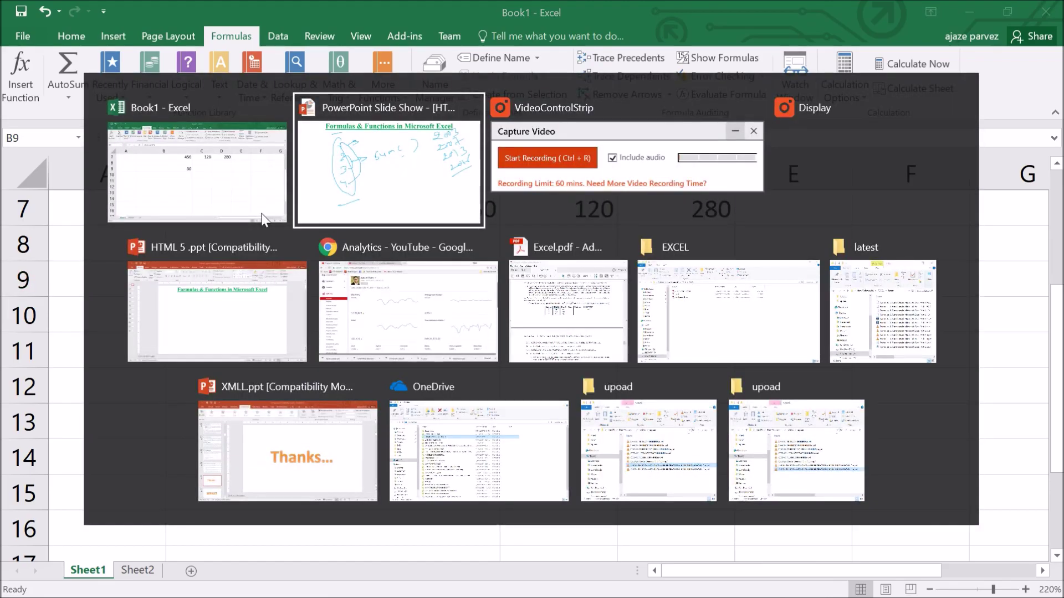
pyautogui.press('e')
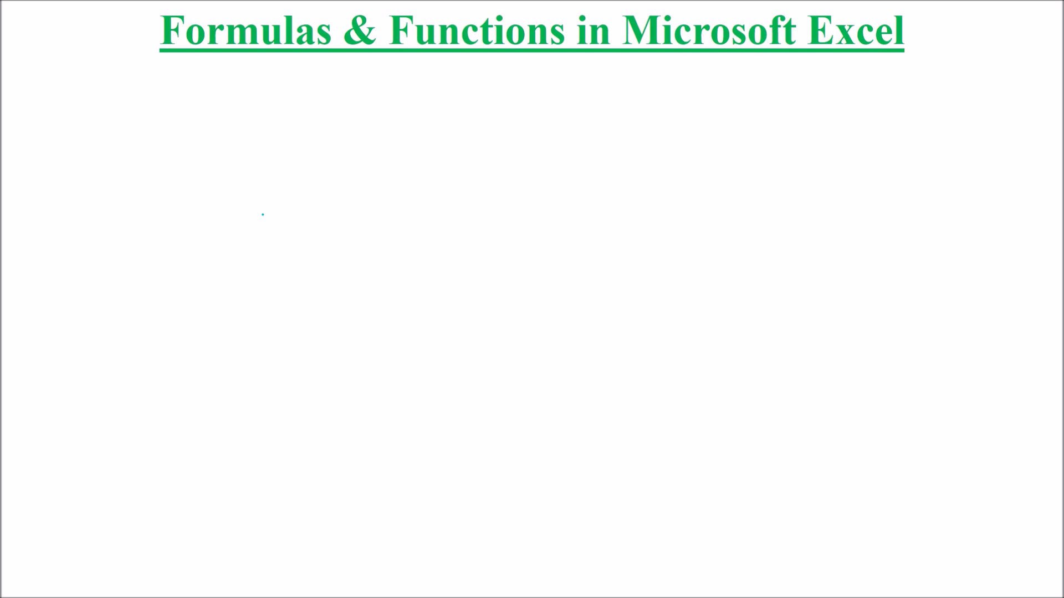
pyautogui.moveTo(114, 129); pyautogui.dragTo(113, 131)
pyautogui.moveTo(139, 134)
pyautogui.mouseDown()
pyautogui.moveTo(154, 153)
pyautogui.moveTo(168, 131)
pyautogui.mouseUp()
pyautogui.moveTo(206, 132); pyautogui.dragTo(194, 146)
pyautogui.moveTo(214, 108); pyautogui.dragTo(220, 141)
pyautogui.moveTo(253, 133); pyautogui.dragTo(256, 149)
pyautogui.moveTo(270, 142)
pyautogui.mouseDown()
pyautogui.moveTo(299, 147)
pyautogui.moveTo(321, 127)
pyautogui.mouseUp()
pyautogui.moveTo(365, 127); pyautogui.dragTo(339, 133)
pyautogui.moveTo(389, 72); pyautogui.dragTo(396, 165)
pyautogui.moveTo(499, 106)
pyautogui.mouseDown()
pyautogui.moveTo(483, 129)
pyautogui.moveTo(545, 175)
pyautogui.mouseUp()
pyautogui.moveTo(582, 133); pyautogui.dragTo(635, 138)
pyautogui.moveTo(632, 129)
pyautogui.mouseDown()
pyautogui.moveTo(670, 119)
pyautogui.moveTo(676, 134)
pyautogui.mouseUp()
pyautogui.moveTo(708, 95); pyautogui.dragTo(732, 127)
pyautogui.moveTo(738, 105); pyautogui.dragTo(730, 113)
pyautogui.moveTo(756, 107); pyautogui.dragTo(788, 126)
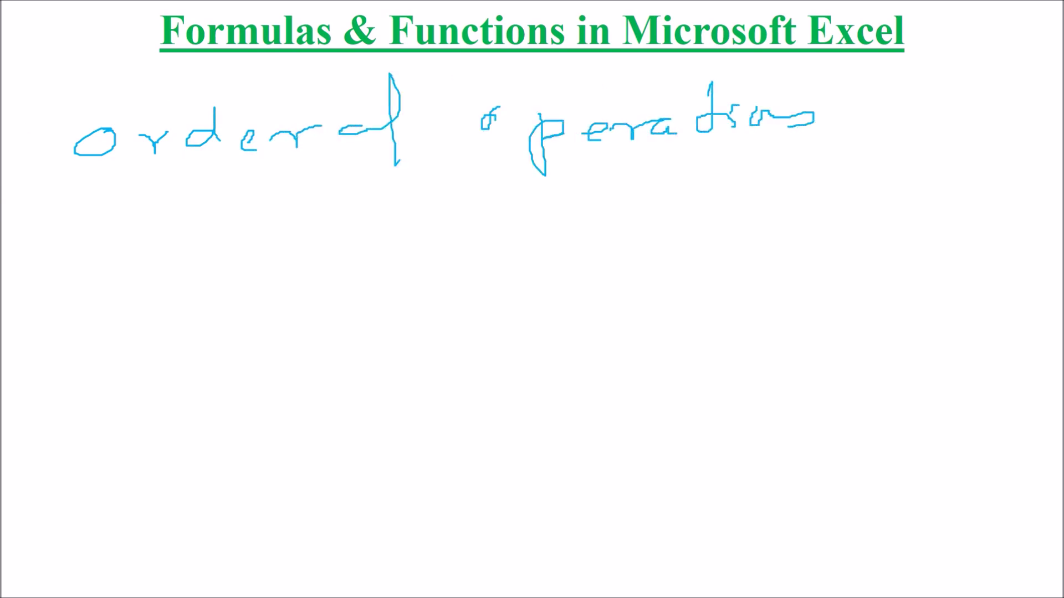
# Handwrite item 1, "Parentheses", under the heading and draw a pair of round brackets beside it.
pyautogui.moveTo(14, 251); pyautogui.dragTo(133, 238)
pyautogui.moveTo(145, 250)
pyautogui.mouseDown()
pyautogui.moveTo(165, 235)
pyautogui.moveTo(177, 247)
pyautogui.mouseUp()
pyautogui.moveTo(195, 205); pyautogui.dragTo(200, 238)
pyautogui.moveTo(189, 213)
pyautogui.mouseDown()
pyautogui.moveTo(217, 208)
pyautogui.moveTo(215, 248)
pyautogui.mouseUp()
pyautogui.moveTo(215, 242); pyautogui.dragTo(241, 244)
pyautogui.moveTo(262, 228)
pyautogui.mouseDown()
pyautogui.moveTo(263, 241)
pyautogui.moveTo(302, 235)
pyautogui.mouseUp()
pyautogui.moveTo(302, 229); pyautogui.dragTo(327, 233)
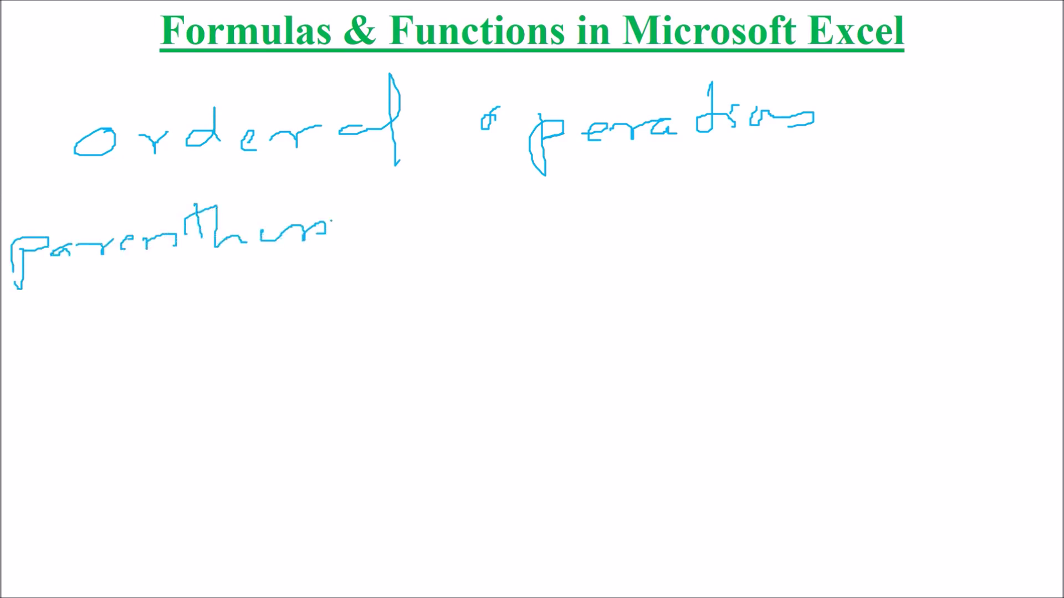
pyautogui.moveTo(6, 214); pyautogui.dragTo(1, 243)
pyautogui.moveTo(324, 226); pyautogui.dragTo(342, 246)
pyautogui.moveTo(652, 211); pyautogui.dragTo(662, 251)
pyautogui.moveTo(774, 215); pyautogui.dragTo(757, 266)
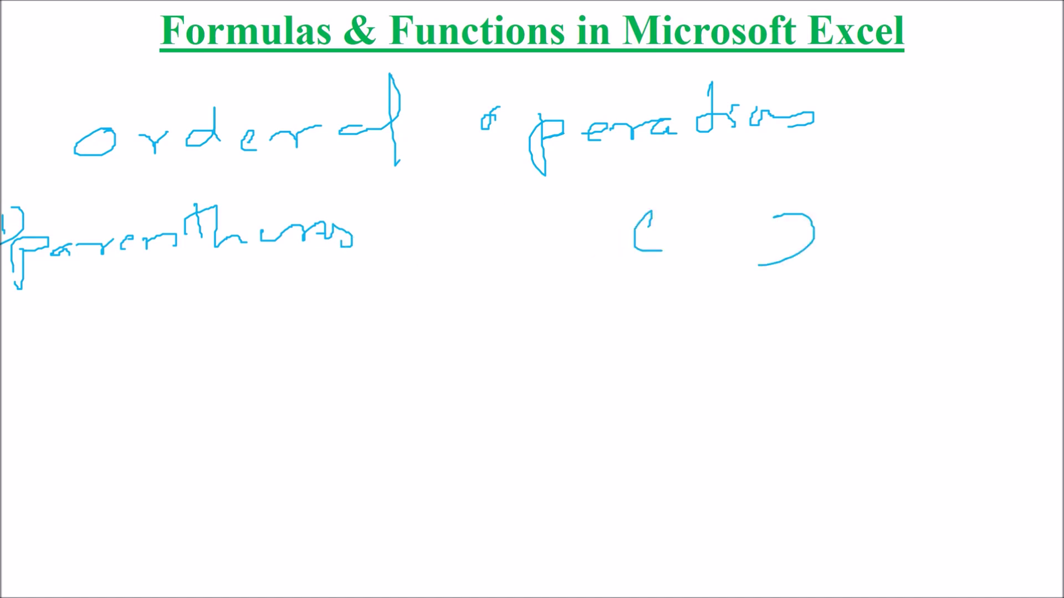
# Handwrite item 2, "exponent", and add the example 2 with a raised n beside the brackets.
pyautogui.moveTo(10, 314); pyautogui.dragTo(32, 323)
pyautogui.moveTo(37, 300)
pyautogui.mouseDown()
pyautogui.moveTo(61, 311)
pyautogui.moveTo(33, 343)
pyautogui.mouseUp()
pyautogui.moveTo(113, 336); pyautogui.dragTo(143, 348)
pyautogui.moveTo(151, 336); pyautogui.dragTo(193, 336)
pyautogui.moveTo(206, 334); pyautogui.dragTo(229, 332)
pyautogui.moveTo(263, 320); pyautogui.dragTo(365, 327)
pyautogui.moveTo(391, 312)
pyautogui.mouseDown()
pyautogui.moveTo(417, 305)
pyautogui.moveTo(458, 321)
pyautogui.mouseUp()
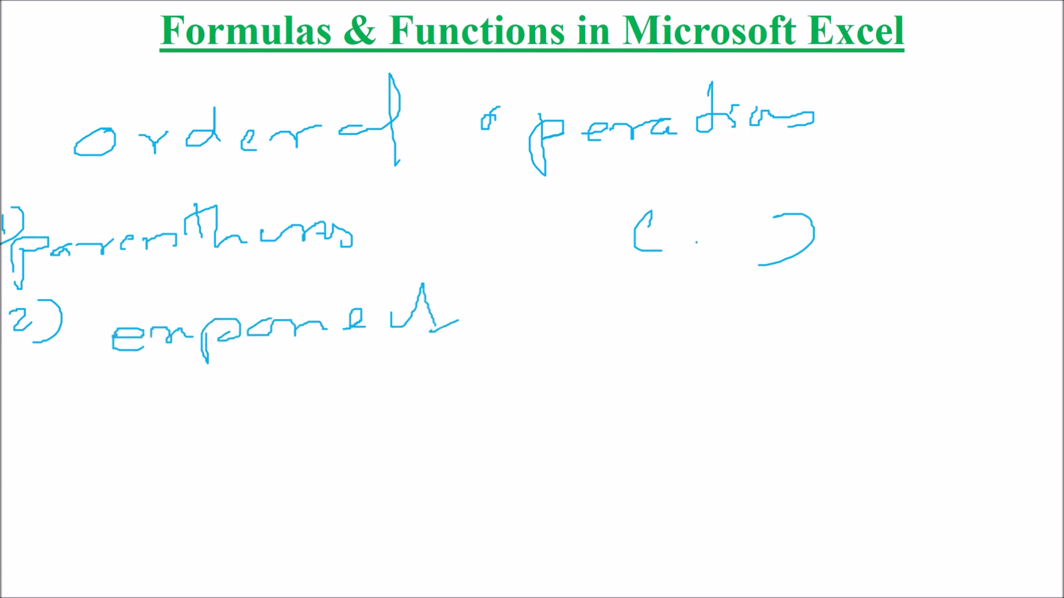
pyautogui.moveTo(889, 223); pyautogui.dragTo(929, 233)
pyautogui.moveTo(936, 187)
pyautogui.mouseDown()
pyautogui.moveTo(945, 180)
pyautogui.moveTo(953, 211)
pyautogui.mouseUp()
pyautogui.moveTo(973, 206)
pyautogui.mouseDown()
pyautogui.moveTo(989, 224)
pyautogui.moveTo(1006, 222)
pyautogui.mouseUp()
pyautogui.moveTo(936, 191)
pyautogui.mouseDown()
pyautogui.moveTo(942, 180)
pyautogui.moveTo(949, 210)
pyautogui.mouseUp()
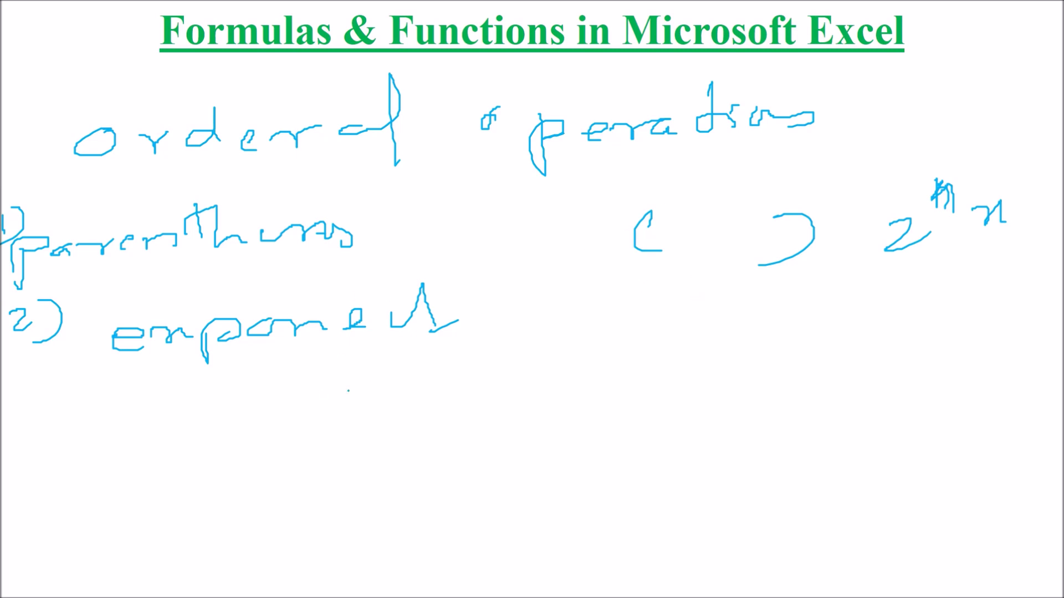
# Handwrite item 3, "mul/div", below the exponent line.
pyautogui.moveTo(11, 398)
pyautogui.mouseDown()
pyautogui.moveTo(15, 421)
pyautogui.moveTo(51, 426)
pyautogui.mouseUp()
pyautogui.moveTo(156, 434)
pyautogui.mouseDown()
pyautogui.moveTo(266, 429)
pyautogui.moveTo(277, 412)
pyautogui.mouseUp()
pyautogui.moveTo(316, 382); pyautogui.dragTo(300, 443)
pyautogui.moveTo(377, 407); pyautogui.dragTo(363, 372)
pyautogui.moveTo(395, 395)
pyautogui.mouseDown()
pyautogui.moveTo(397, 411)
pyautogui.moveTo(398, 395)
pyautogui.mouseUp()
pyautogui.moveTo(414, 386)
pyautogui.mouseDown()
pyautogui.moveTo(443, 400)
pyautogui.moveTo(447, 380)
pyautogui.mouseUp()
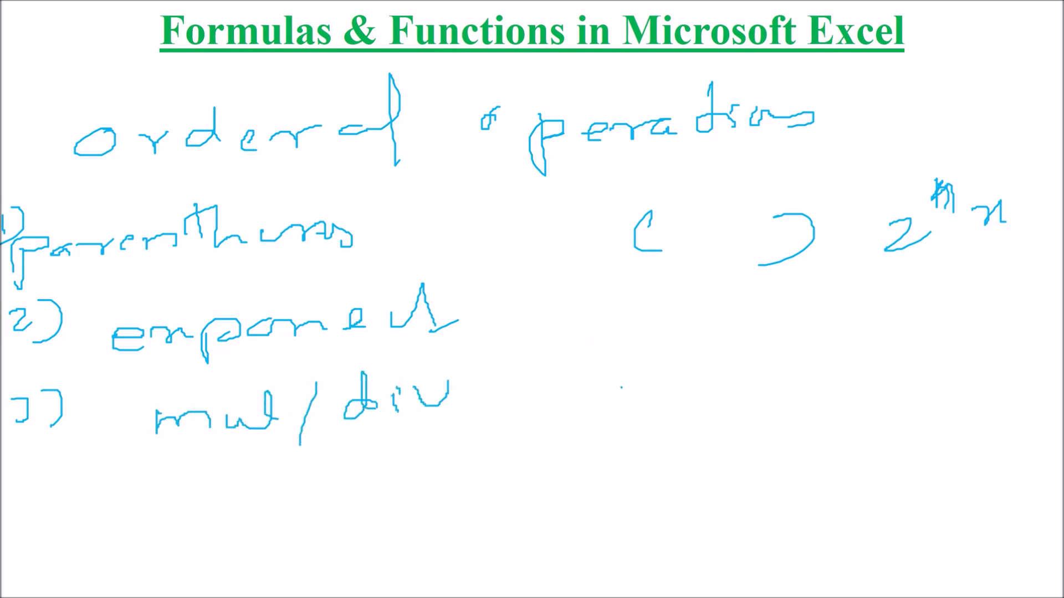
# Tick the first two list items and write an underlined "L R" beside the mul/div line.
pyautogui.moveTo(426, 180); pyautogui.dragTo(393, 224)
pyautogui.moveTo(445, 299); pyautogui.dragTo(483, 280)
pyautogui.moveTo(652, 401)
pyautogui.mouseDown()
pyautogui.moveTo(649, 435)
pyautogui.moveTo(704, 425)
pyautogui.mouseUp()
pyautogui.moveTo(744, 391); pyautogui.dragTo(760, 421)
pyautogui.moveTo(758, 376); pyautogui.dragTo(830, 391)
pyautogui.moveTo(619, 470); pyautogui.dragTo(799, 434)
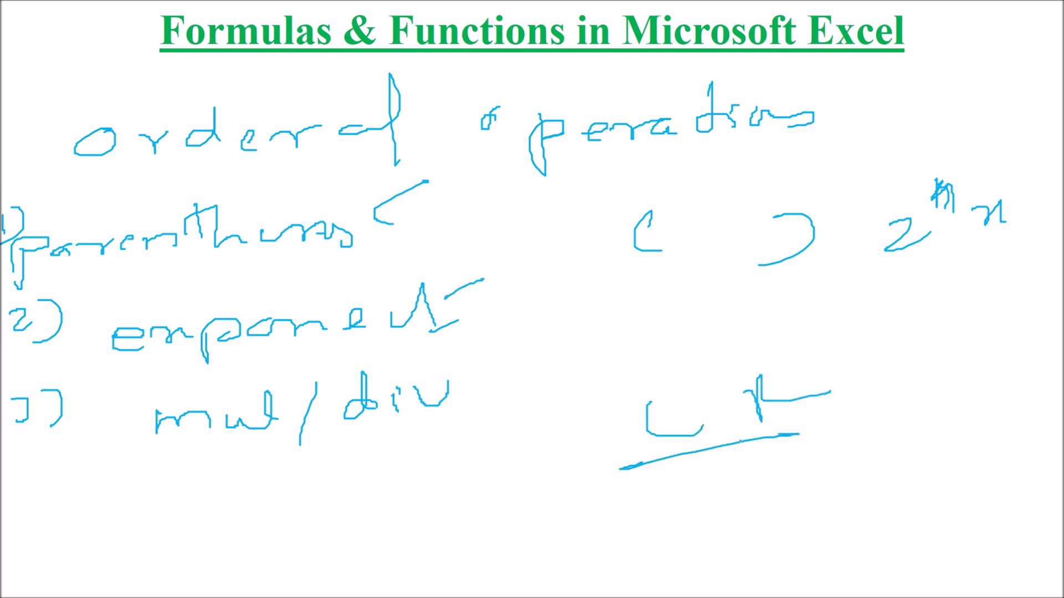
# Handwrite item 4, "Add/sub", at the end of the list with "L R" beside it.
pyautogui.moveTo(14, 493); pyautogui.dragTo(51, 533)
pyautogui.moveTo(56, 496); pyautogui.dragTo(61, 542)
pyautogui.moveTo(180, 510)
pyautogui.mouseDown()
pyautogui.moveTo(173, 536)
pyautogui.moveTo(297, 481)
pyautogui.moveTo(380, 505)
pyautogui.moveTo(366, 506)
pyautogui.mouseUp()
pyautogui.moveTo(399, 483); pyautogui.dragTo(431, 483)
pyautogui.moveTo(446, 469); pyautogui.dragTo(453, 507)
pyautogui.moveTo(694, 490); pyautogui.dragTo(761, 515)
pyautogui.moveTo(782, 481); pyautogui.dragTo(876, 478)
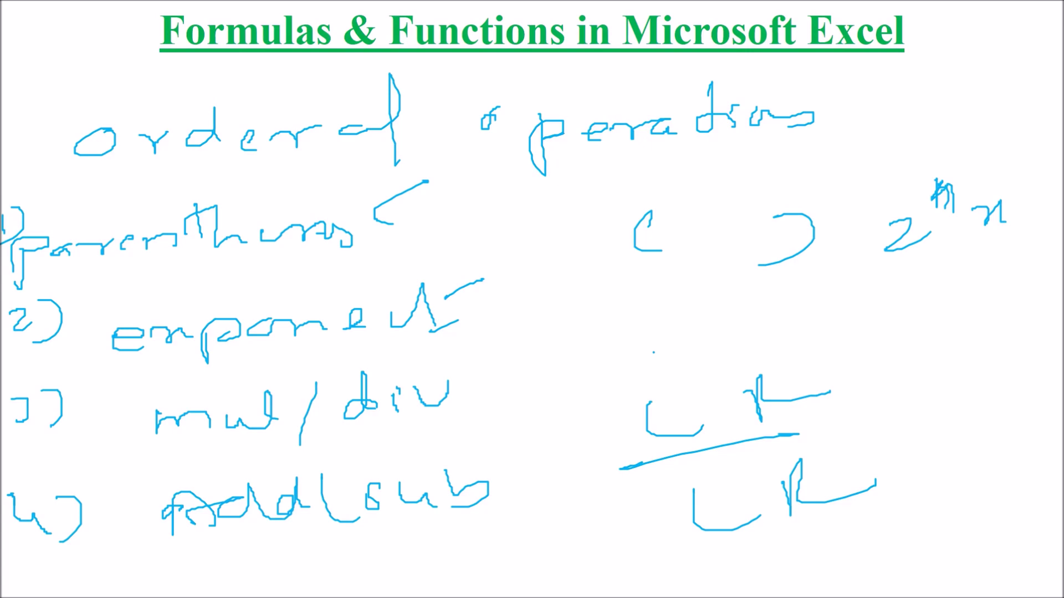
# Switch back to Excel and bracket the additions in cell B9 so the formula reads =(3+3+12)/2*4.
pyautogui.hotkey('alt', 'Tab')
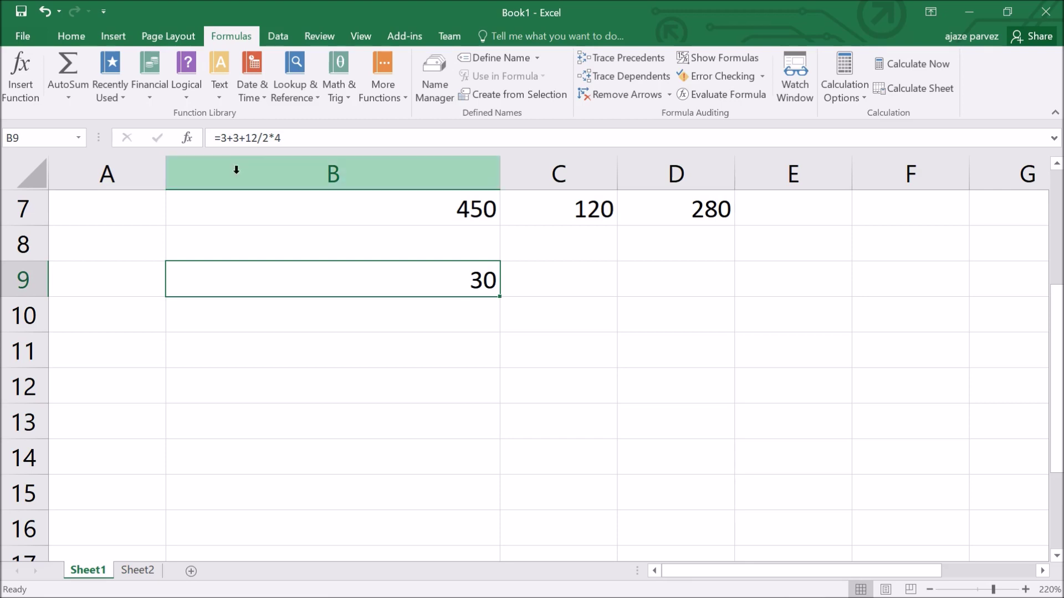
pyautogui.click(257, 138)
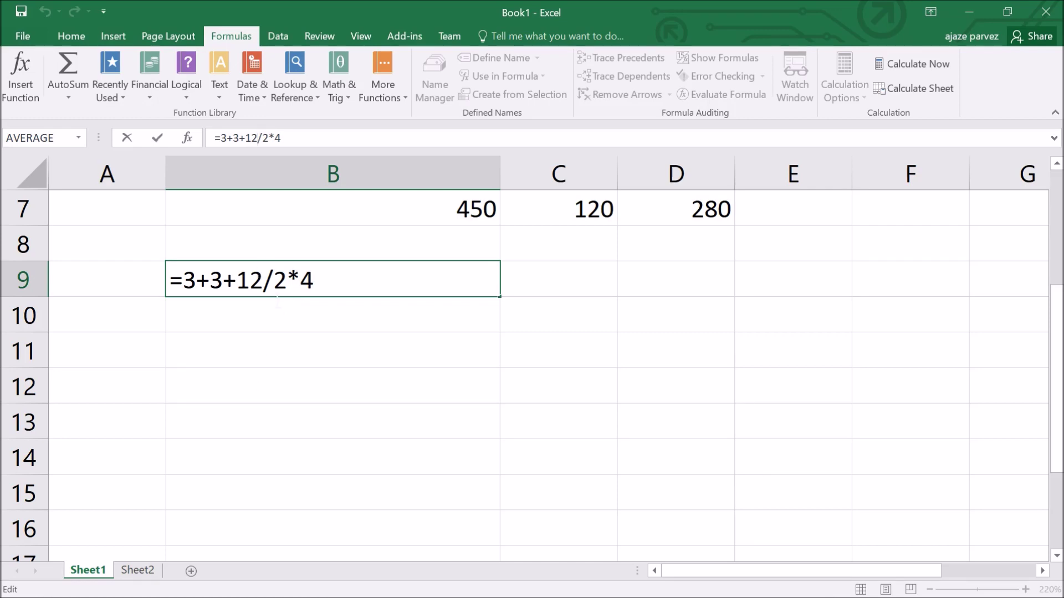
pyautogui.click(184, 283)
pyautogui.write('(')
pyautogui.press('Right')
pyautogui.press('Right')
pyautogui.press('Right')
pyautogui.press('Right')
pyautogui.press('Right')
pyautogui.press('Right')
pyautogui.press('Right')
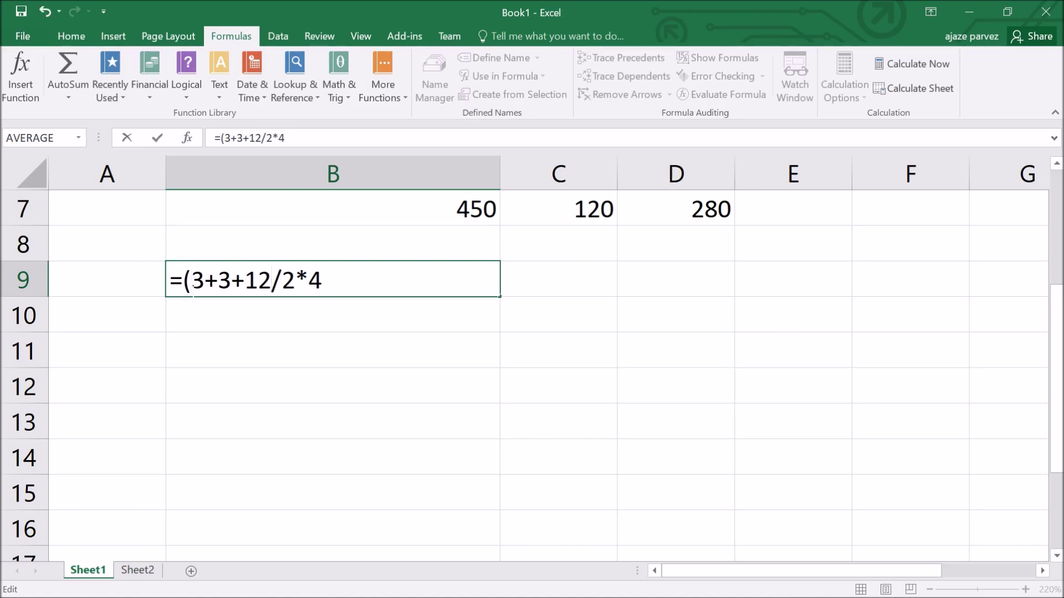
pyautogui.write(')')
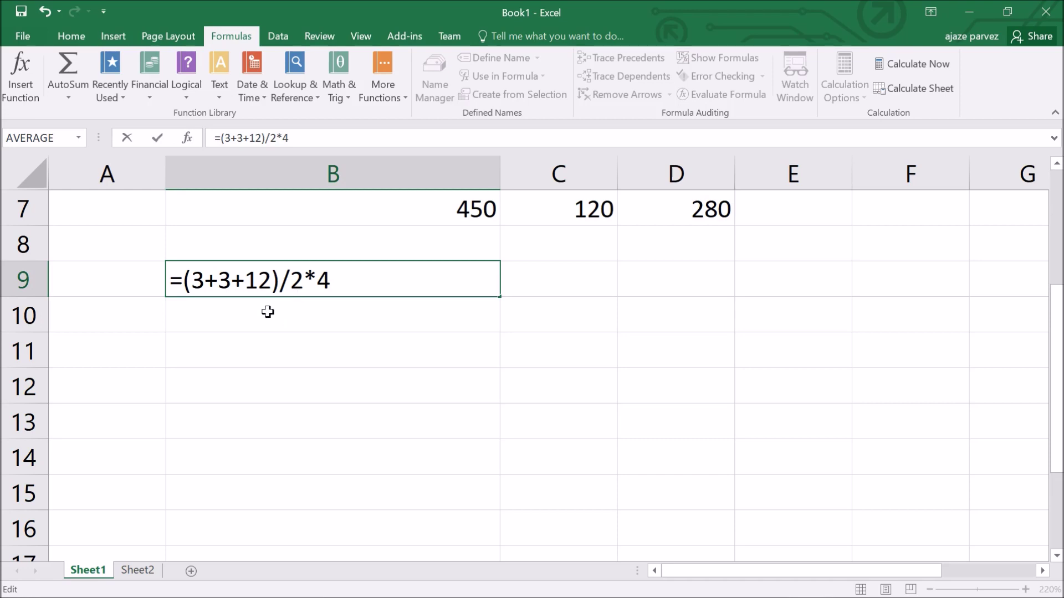
pyautogui.press('End')
pyautogui.press('Return')
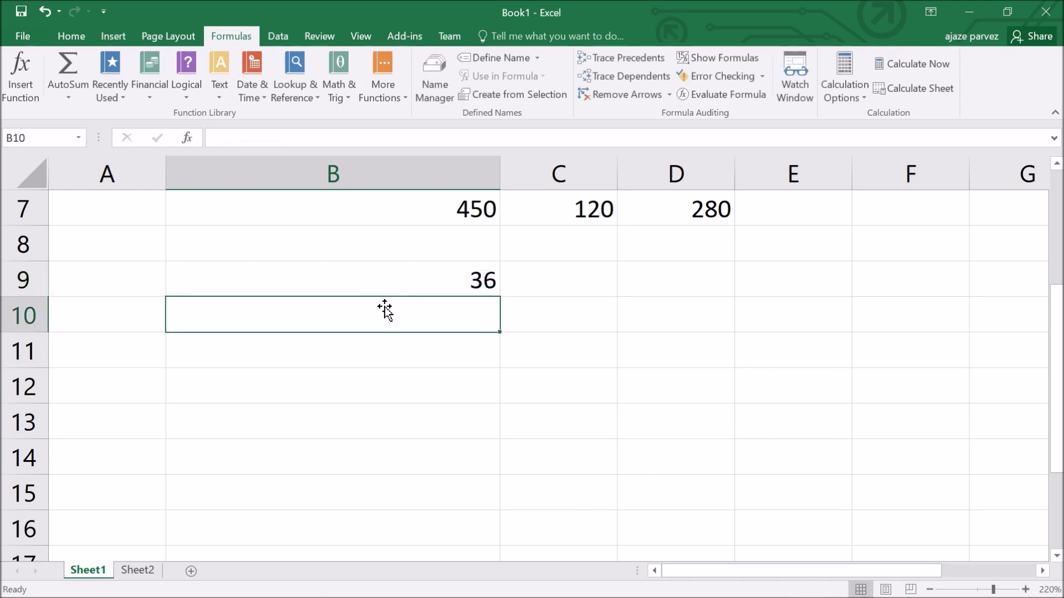
# Undo the last change on Sheet1 and open Sheet2.
pyautogui.scroll(2, 431, 328)
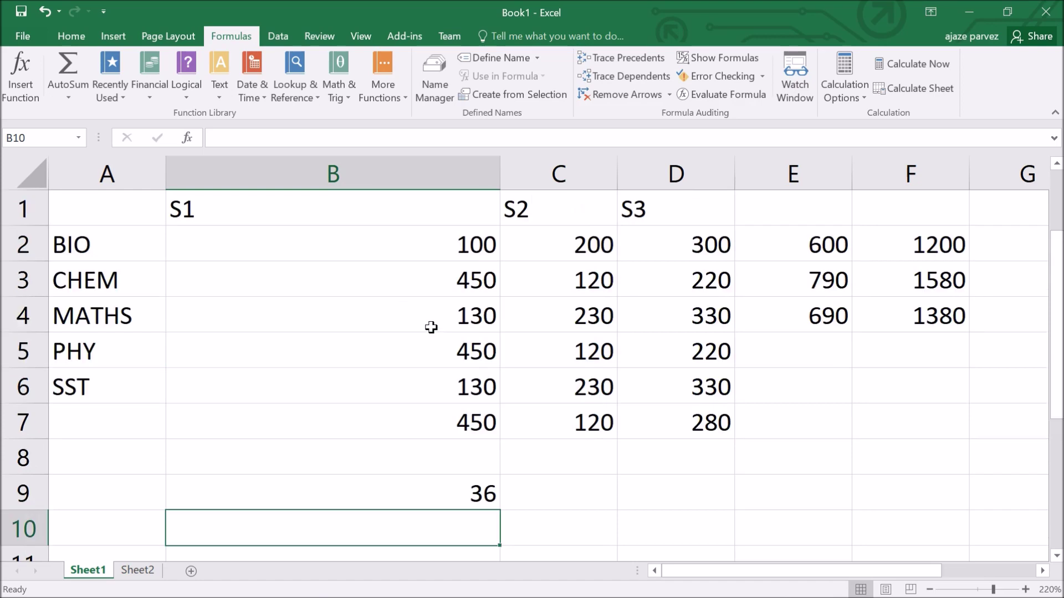
pyautogui.hotkey('ctrl', 'z')
pyautogui.scroll(-5, 335, 478)
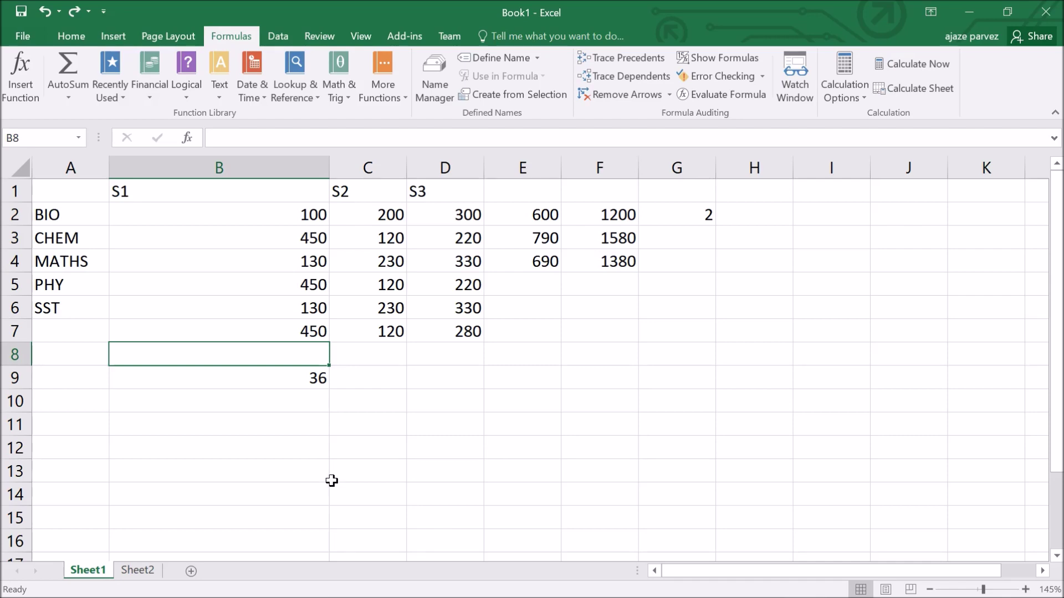
pyautogui.click(145, 573)
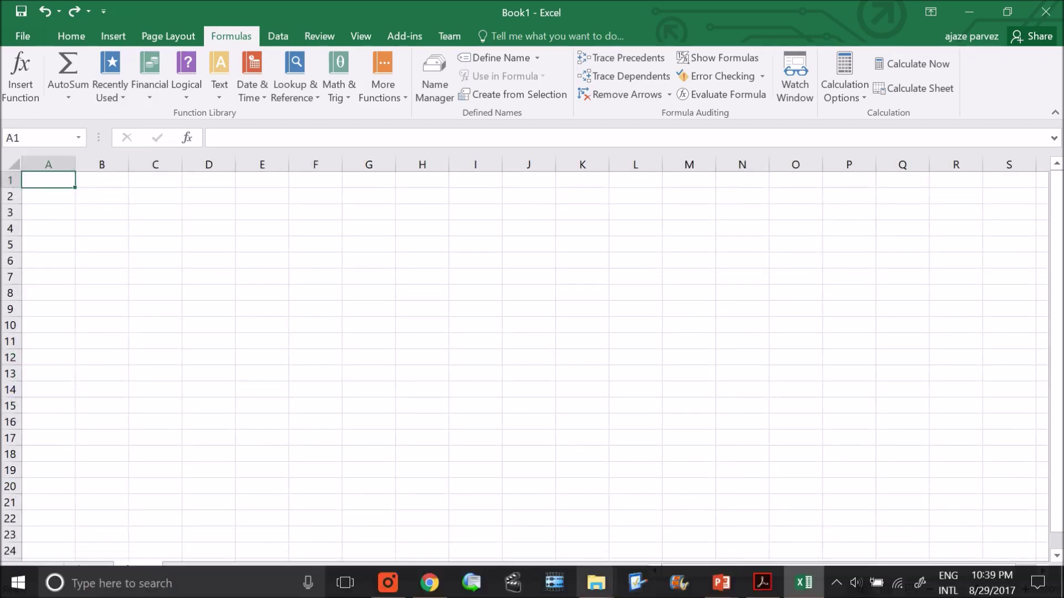
# Return to the PowerPoint slide show, erase all ink and handwrite the reference syntax "sheetname ! cell address" below the title.
pyautogui.moveTo(767, 591)
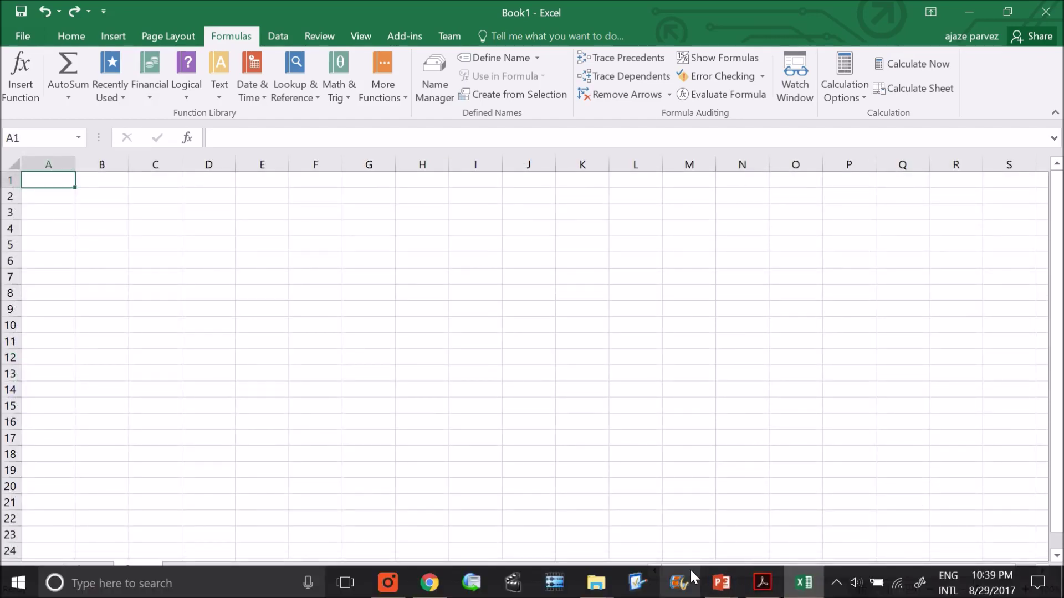
pyautogui.hotkey('alt', 'Tab')
pyautogui.hotkey('alt', 'Tab')
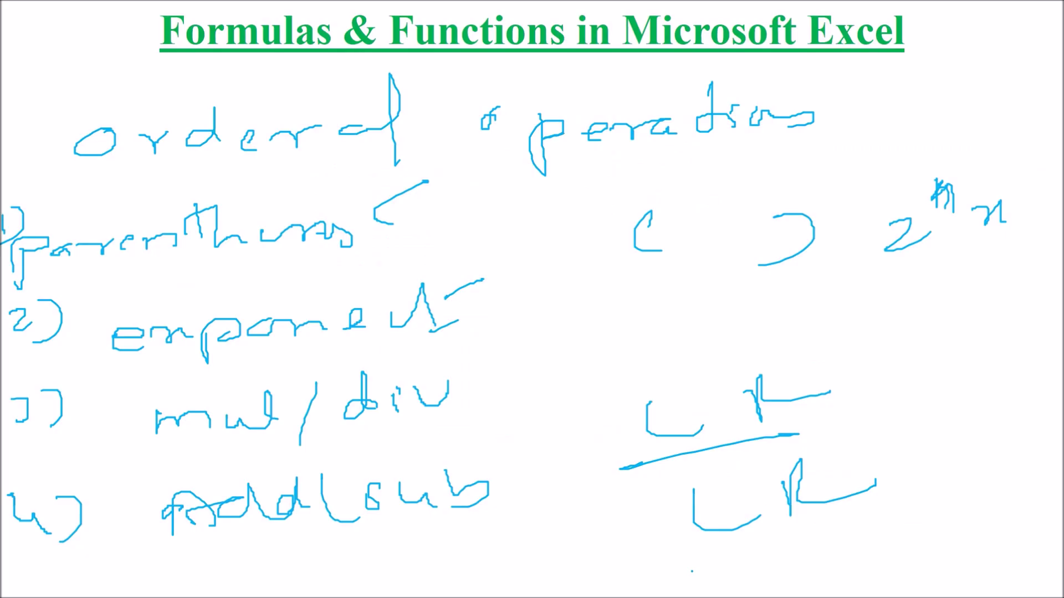
pyautogui.press('e')
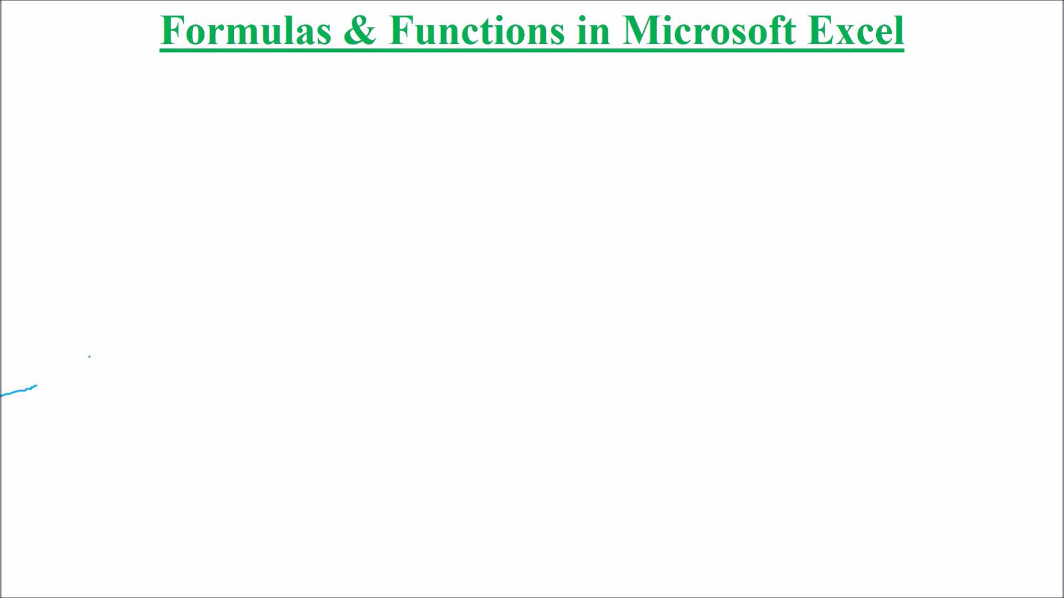
pyautogui.moveTo(110, 140); pyautogui.dragTo(70, 159)
pyautogui.moveTo(119, 118)
pyautogui.mouseDown()
pyautogui.moveTo(150, 156)
pyautogui.moveTo(193, 150)
pyautogui.mouseUp()
pyautogui.moveTo(206, 120)
pyautogui.mouseDown()
pyautogui.moveTo(210, 154)
pyautogui.moveTo(216, 135)
pyautogui.mouseUp()
pyautogui.moveTo(234, 135)
pyautogui.mouseDown()
pyautogui.moveTo(294, 154)
pyautogui.moveTo(378, 148)
pyautogui.mouseUp()
pyautogui.moveTo(444, 111); pyautogui.dragTo(444, 148)
pyautogui.click(443, 154)
pyautogui.moveTo(522, 131); pyautogui.dragTo(522, 151)
pyautogui.moveTo(538, 145)
pyautogui.mouseDown()
pyautogui.moveTo(604, 114)
pyautogui.moveTo(603, 145)
pyautogui.moveTo(713, 129)
pyautogui.moveTo(724, 103)
pyautogui.moveTo(747, 95)
pyautogui.mouseUp()
pyautogui.moveTo(773, 130)
pyautogui.mouseDown()
pyautogui.moveTo(782, 142)
pyautogui.moveTo(791, 115)
pyautogui.mouseUp()
pyautogui.moveTo(800, 129); pyautogui.dragTo(863, 115)
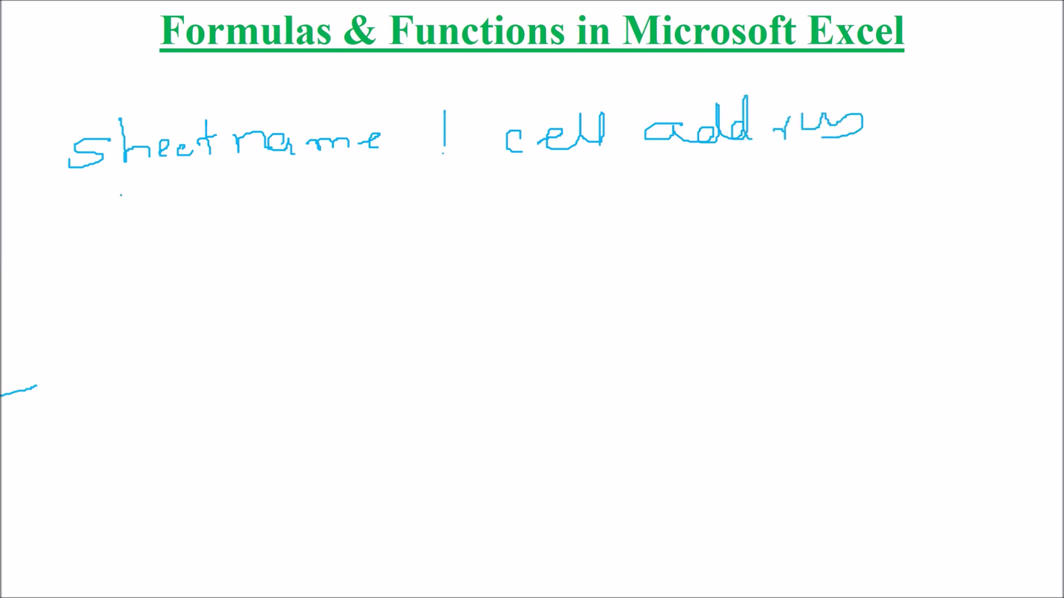